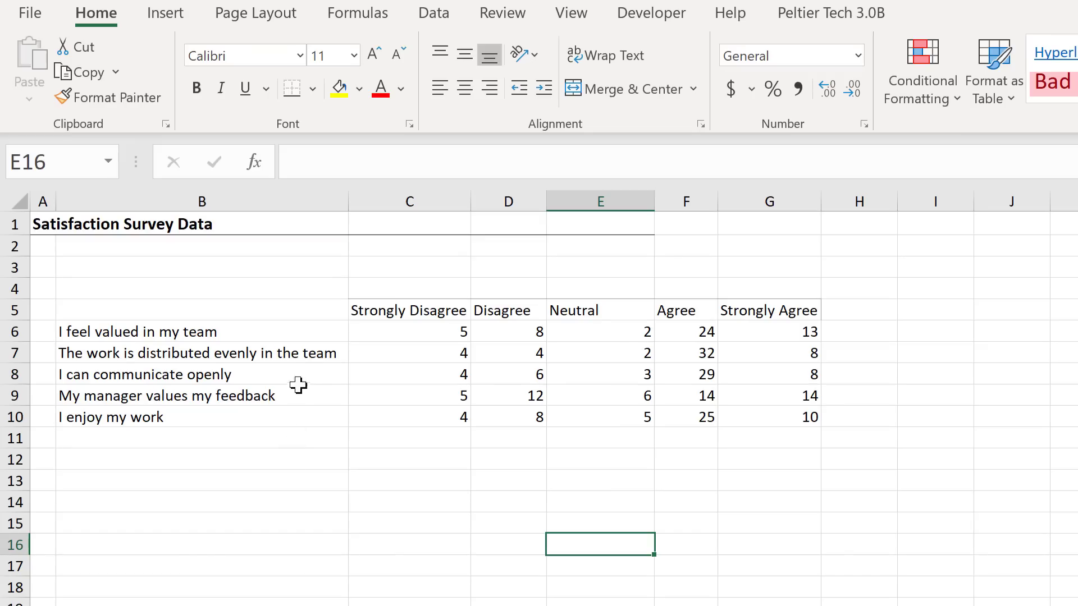
Review the first two survey statements and their Strongly Disagree and Agree counts.
{"action": "left_click", "coordinate": [295, 335]}
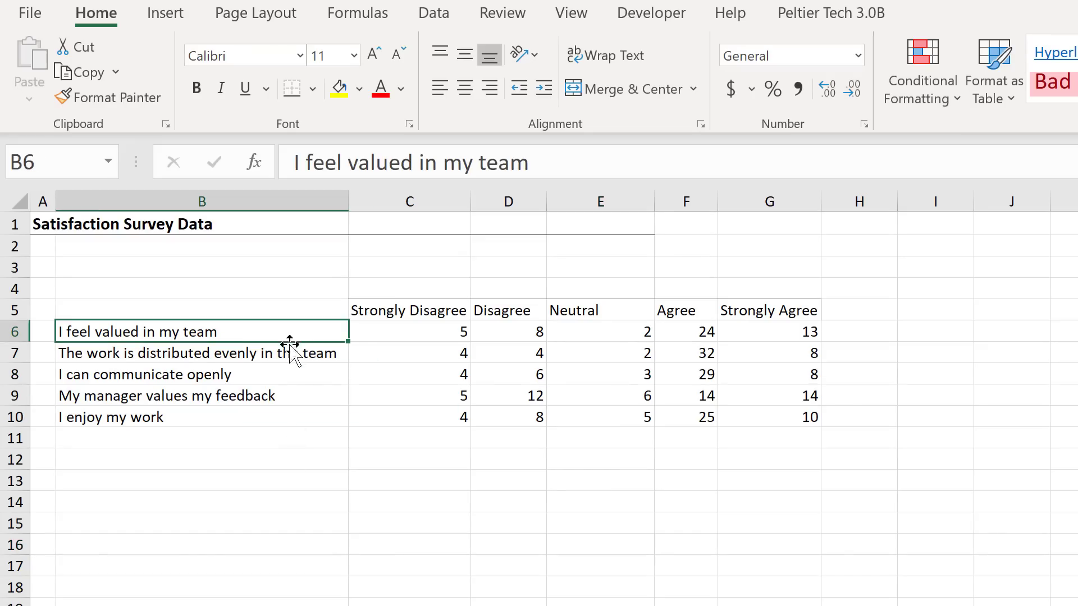
{"action": "left_click", "coordinate": [285, 359]}
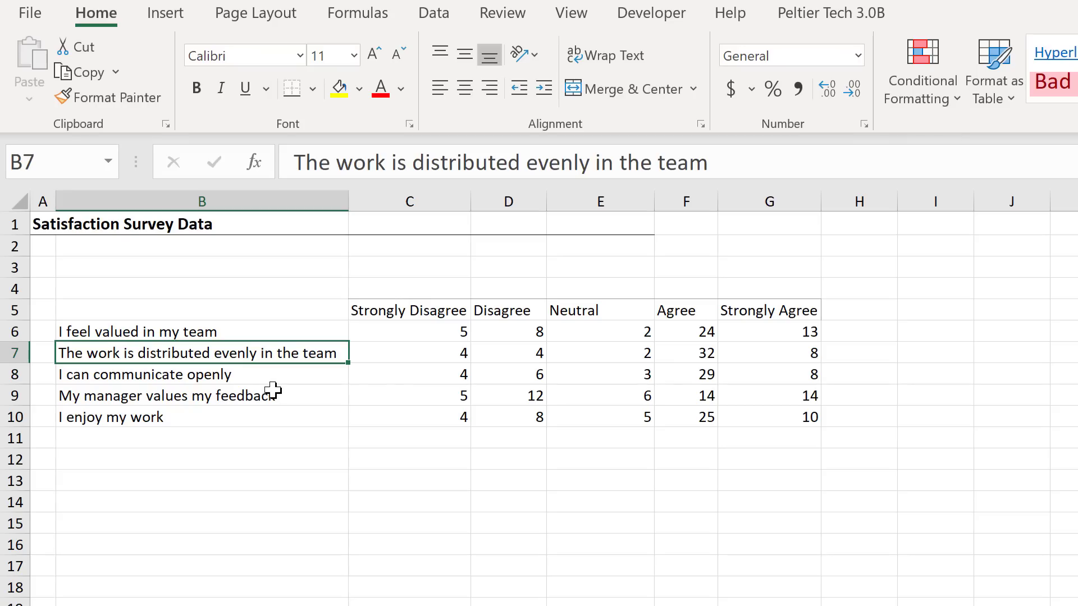
{"action": "left_click", "coordinate": [445, 353]}
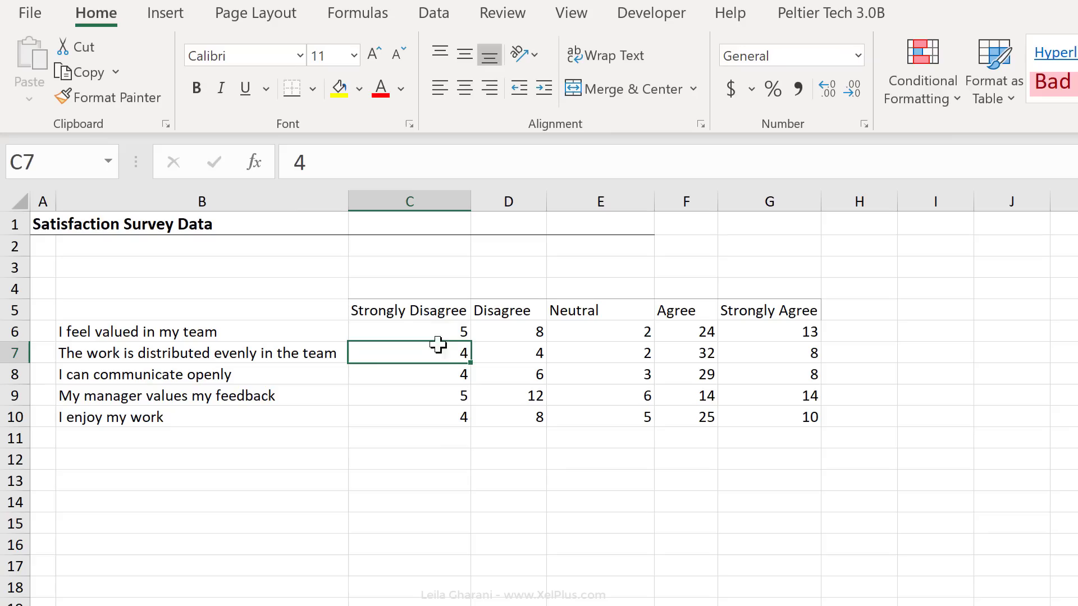
{"action": "left_click", "coordinate": [665, 357]}
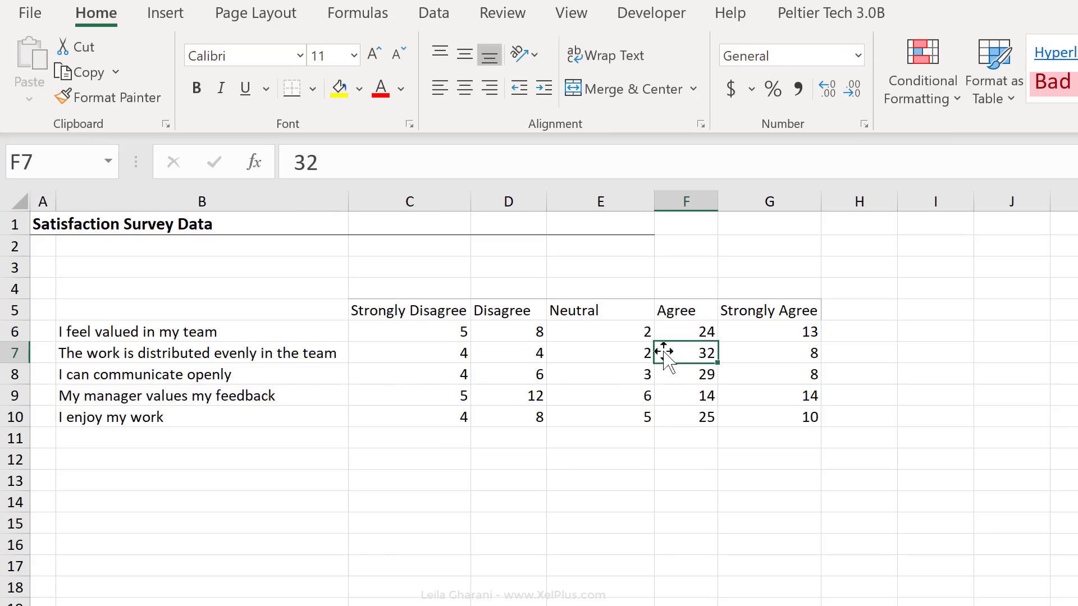
{"action": "left_click", "coordinate": [322, 324]}
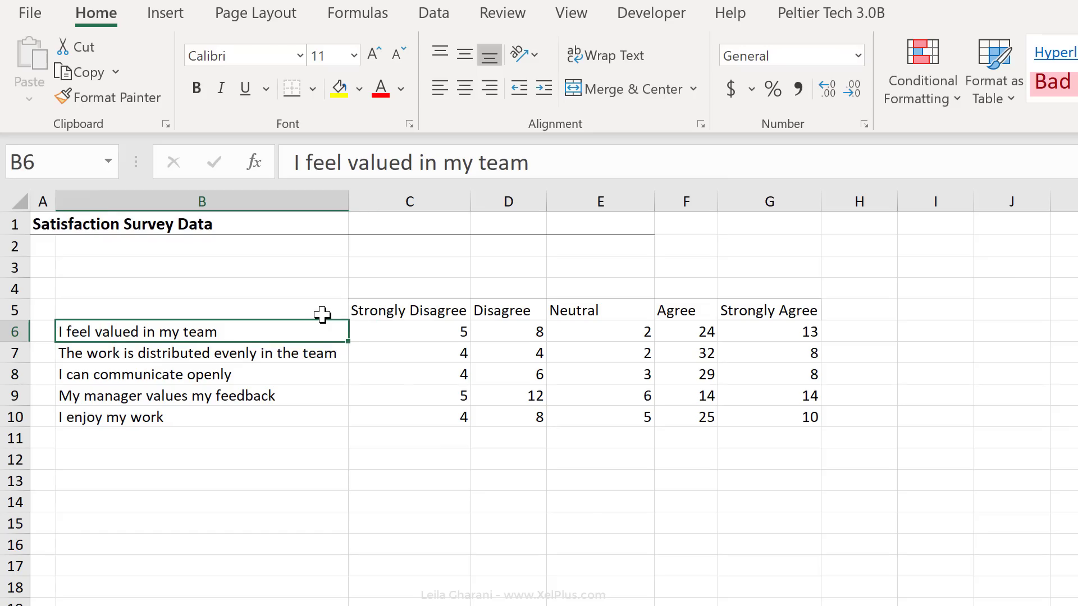
Insert a stacked bar chart from the survey table B5:G10 with headers.
{"action": "left_click_drag", "start_coordinate": [323, 315], "coordinate": [750, 414]}
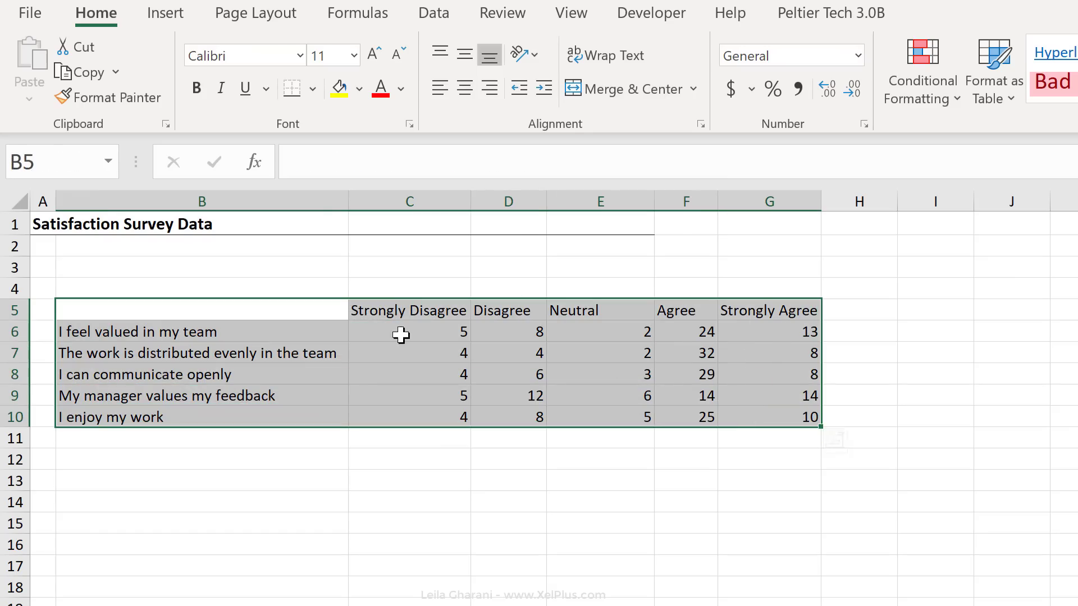
{"action": "left_click", "coordinate": [177, 19]}
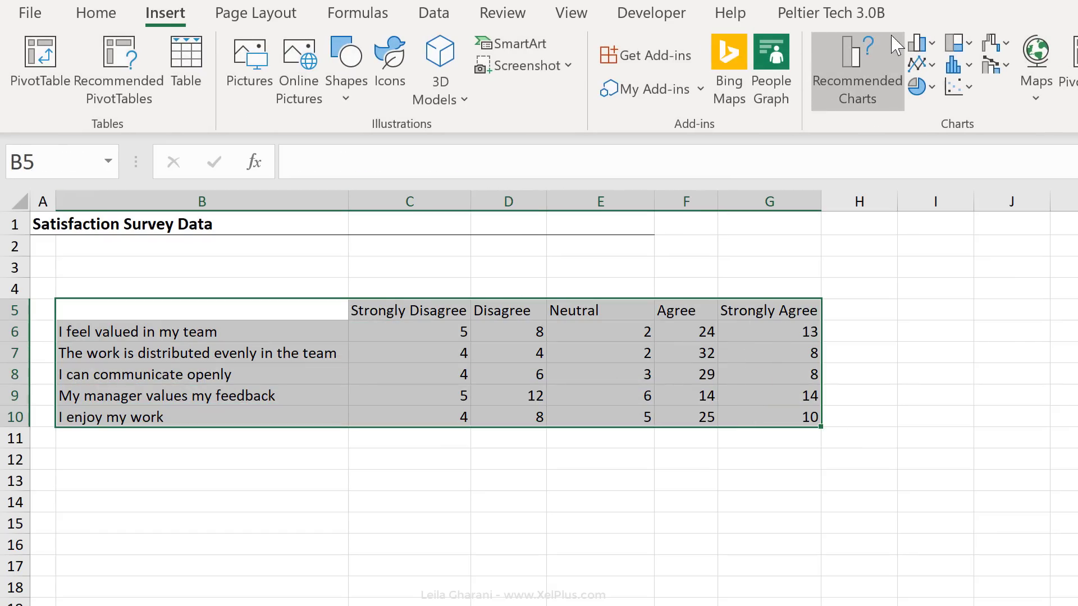
{"action": "left_click", "coordinate": [645, 61]}
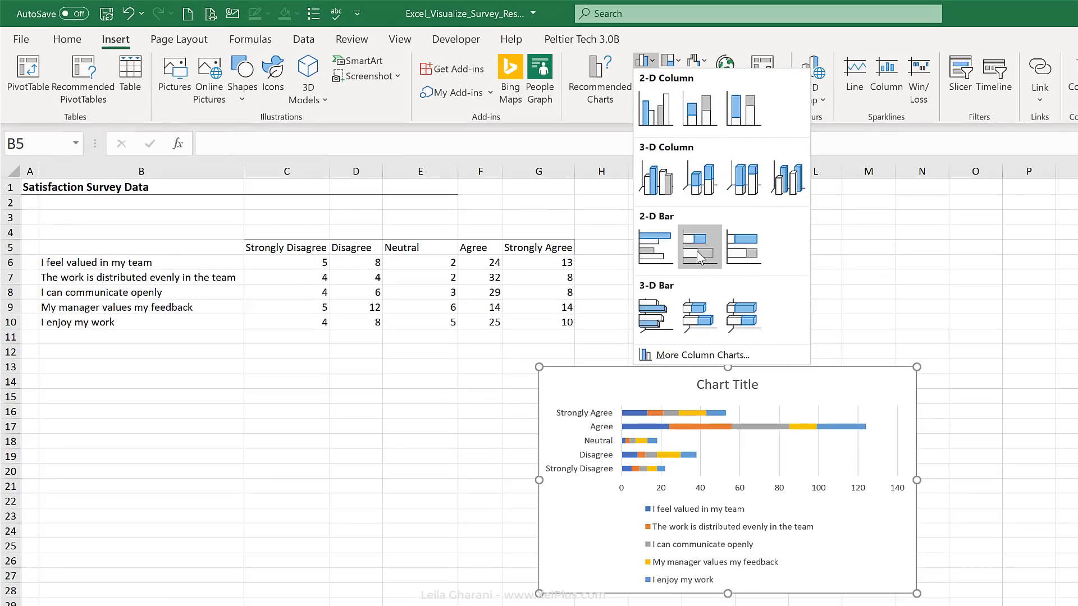
{"action": "left_click", "coordinate": [698, 258]}
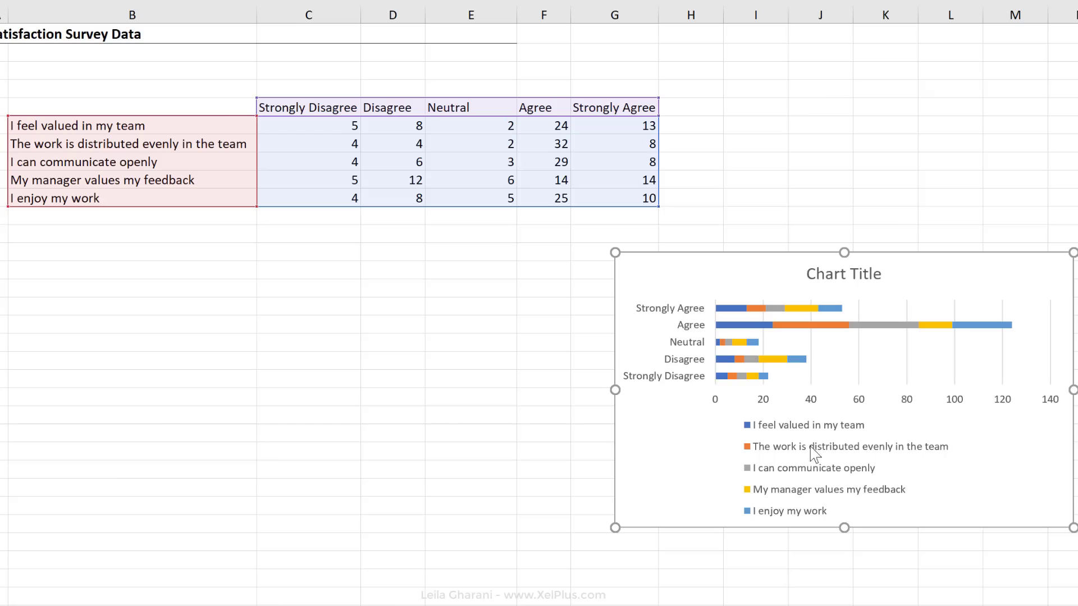
Switch the chart's rows and columns so each statement gets one bar.
{"action": "right_click", "coordinate": [811, 362]}
{"action": "left_click", "coordinate": [868, 461]}
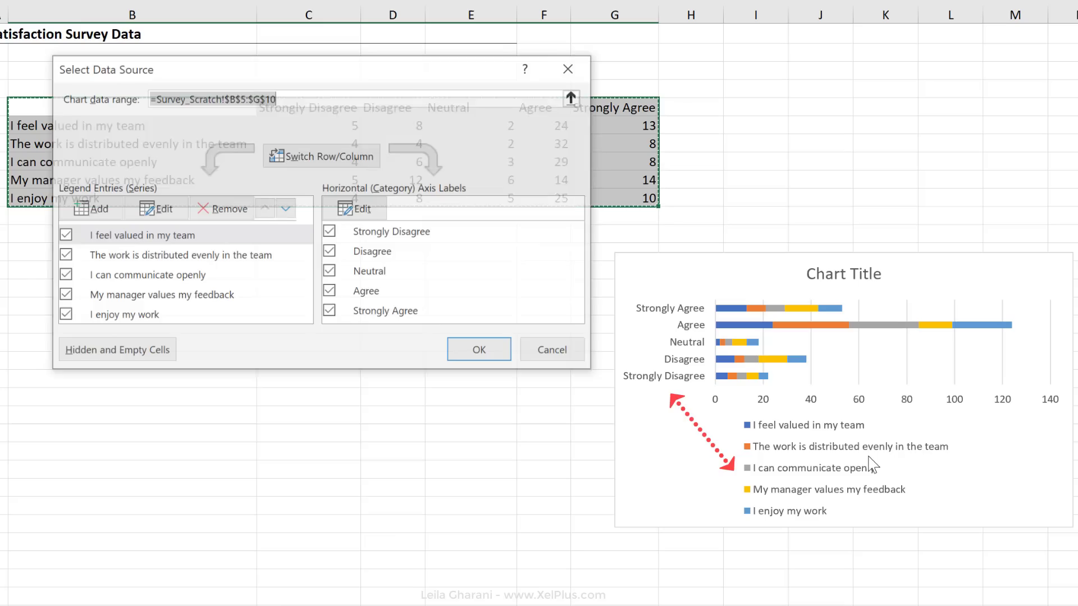
{"action": "left_click", "coordinate": [338, 161]}
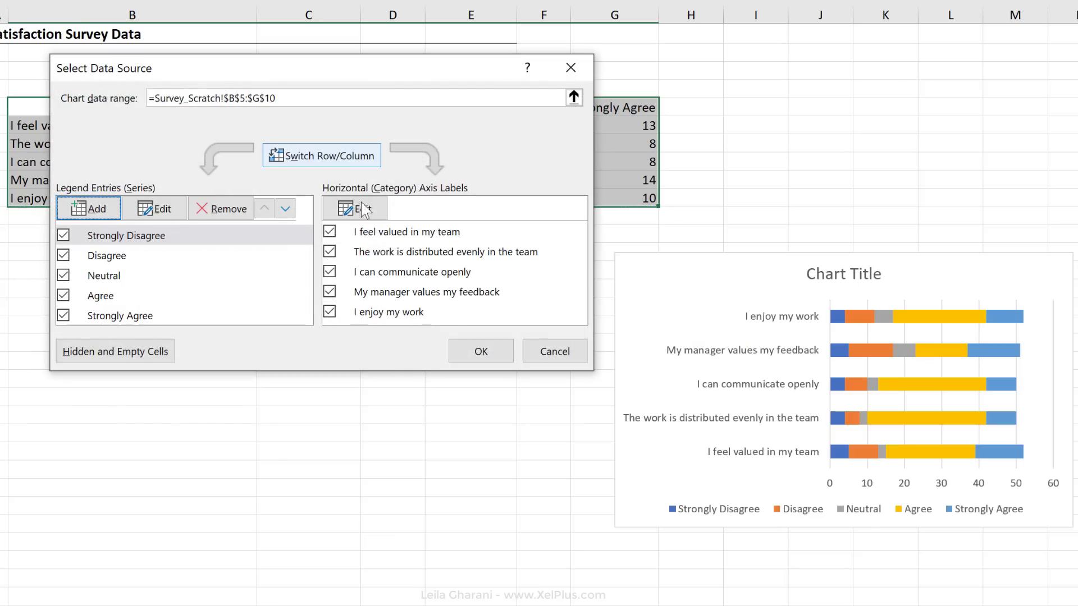
{"action": "left_click", "coordinate": [471, 350]}
{"action": "left_click", "coordinate": [864, 451]}
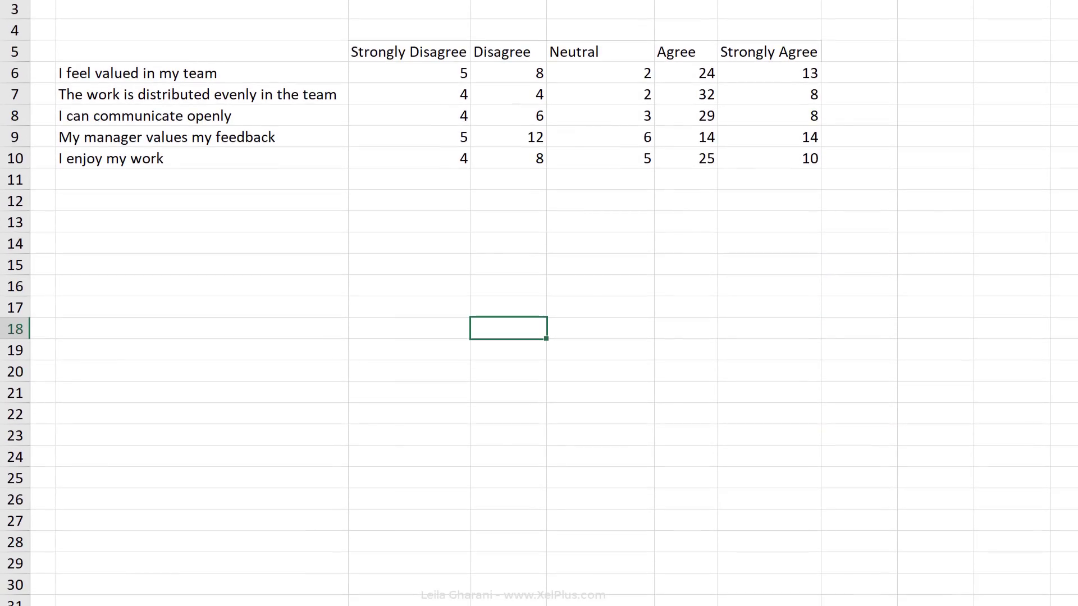
Paste a linked copy of the survey table at B13 with Paste Link.
{"action": "left_click_drag", "start_coordinate": [67, 52], "coordinate": [742, 158]}
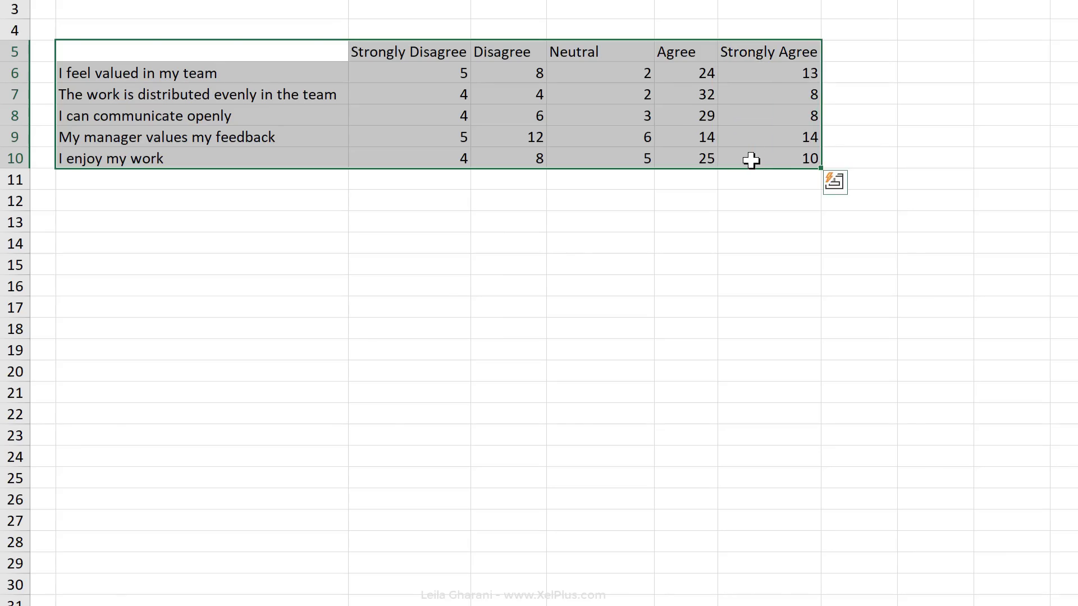
{"action": "key", "text": "ctrl+c"}
{"action": "left_click", "coordinate": [289, 222]}
{"action": "right_click", "coordinate": [289, 221]}
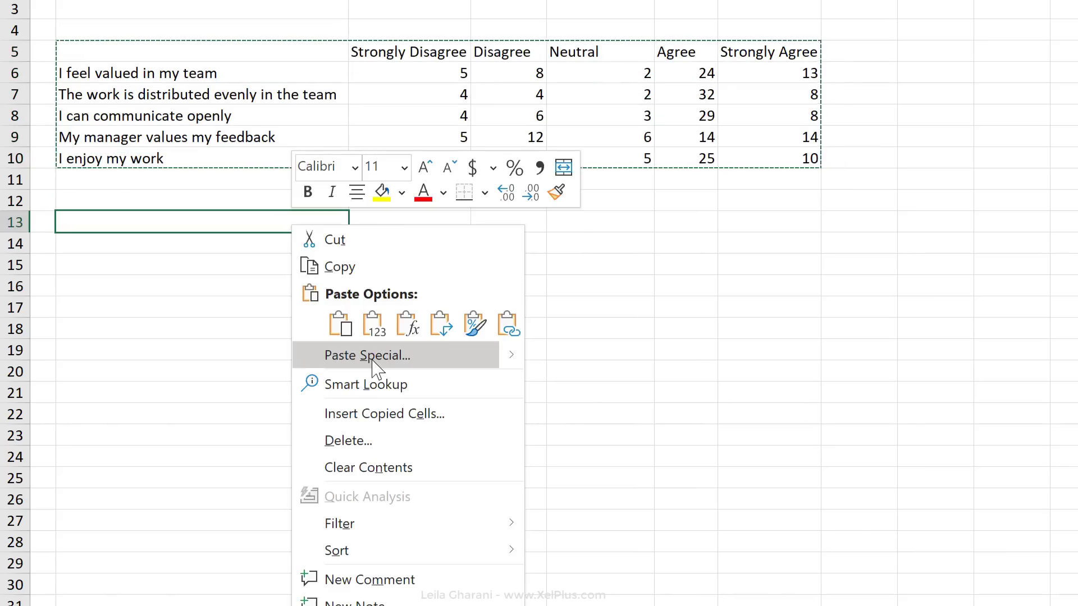
{"action": "left_click", "coordinate": [398, 361]}
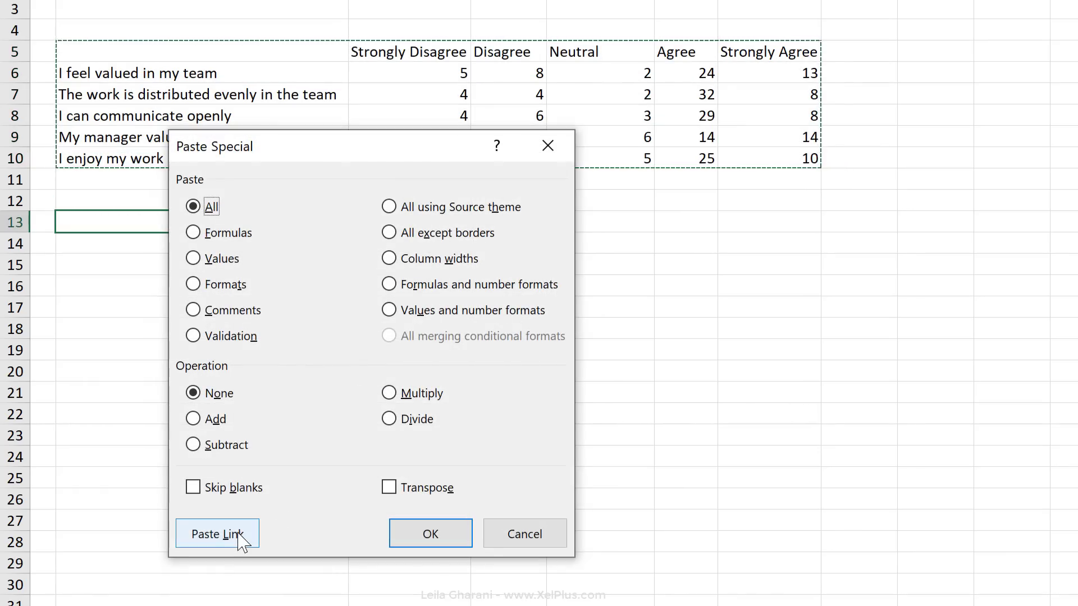
{"action": "left_click", "coordinate": [240, 530]}
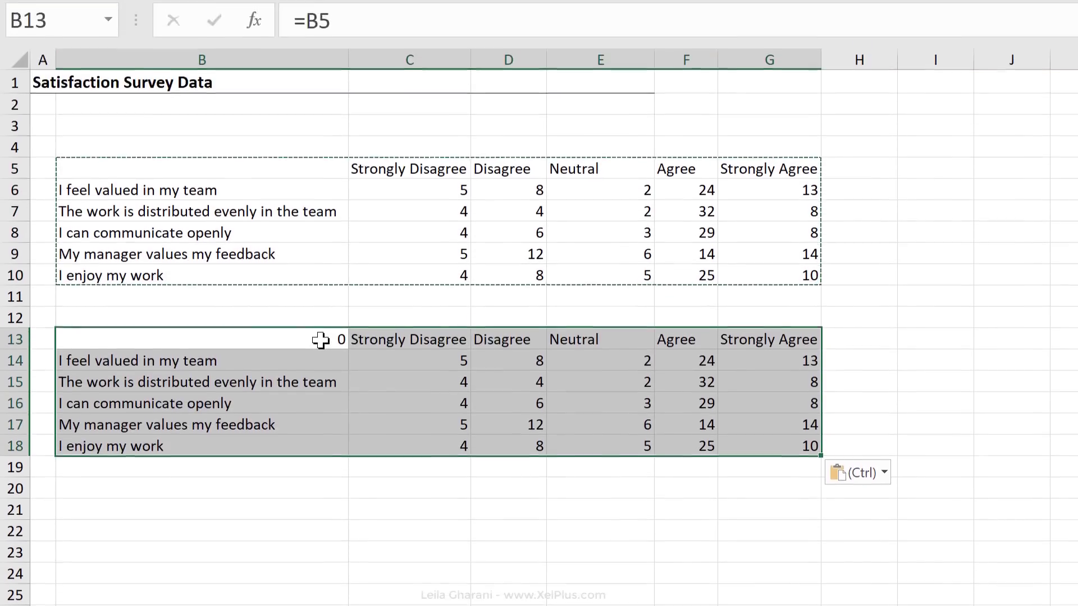
Clear B13 and fill =-C6 and =-D6 down through row 18.
{"action": "left_click", "coordinate": [320, 340]}
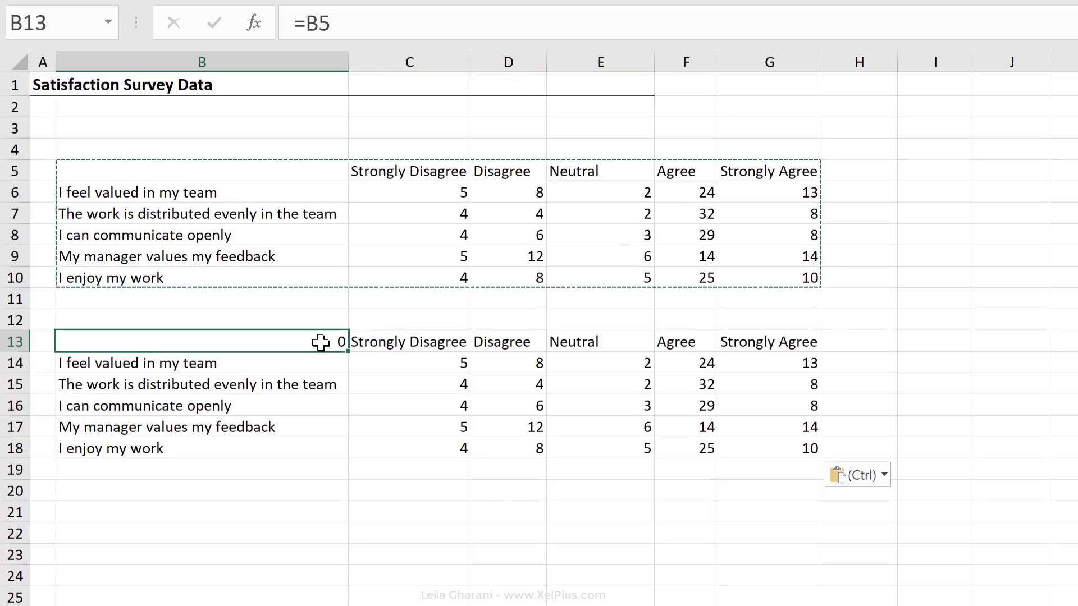
{"action": "key", "text": "F2"}
{"action": "left_click", "coordinate": [383, 363]}
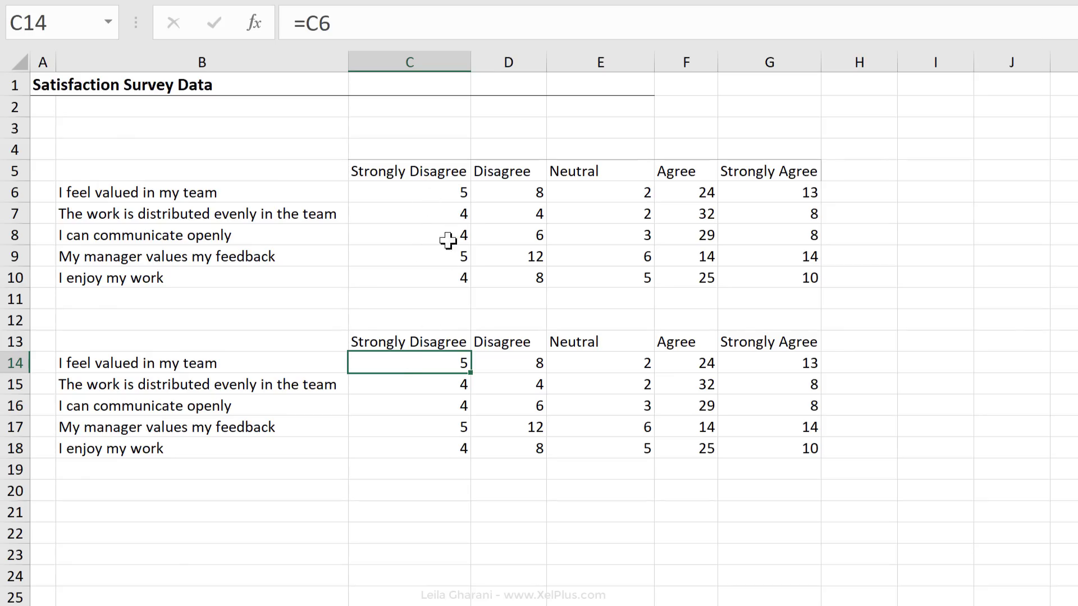
{"action": "left_click", "coordinate": [301, 24]}
{"action": "type", "text": "-"}
{"action": "key", "text": "Tab"}
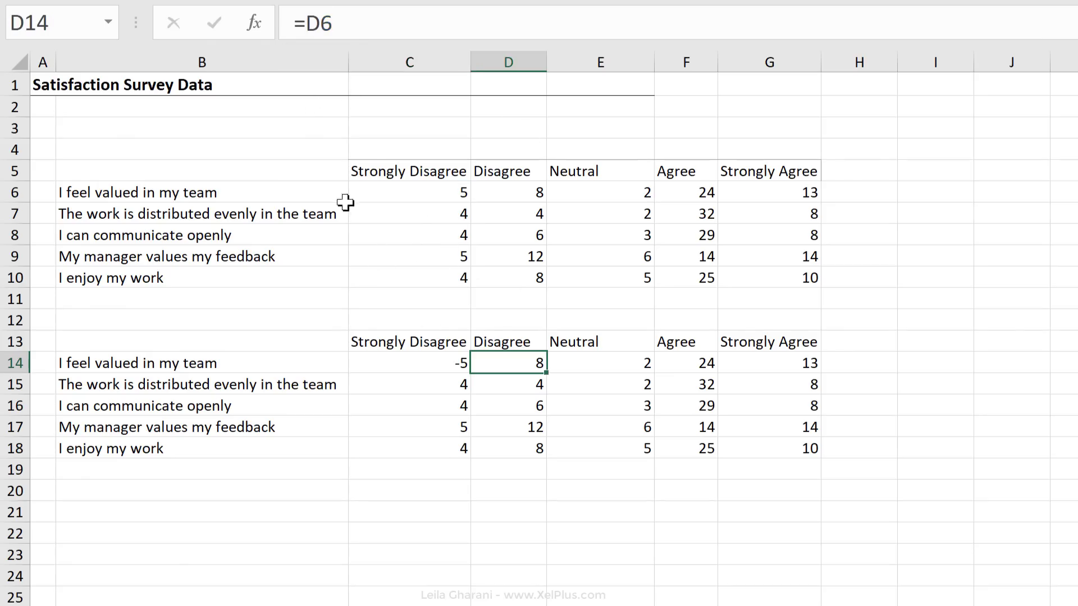
{"action": "left_click", "coordinate": [308, 27]}
{"action": "type", "text": "-"}
{"action": "key", "text": "Return"}
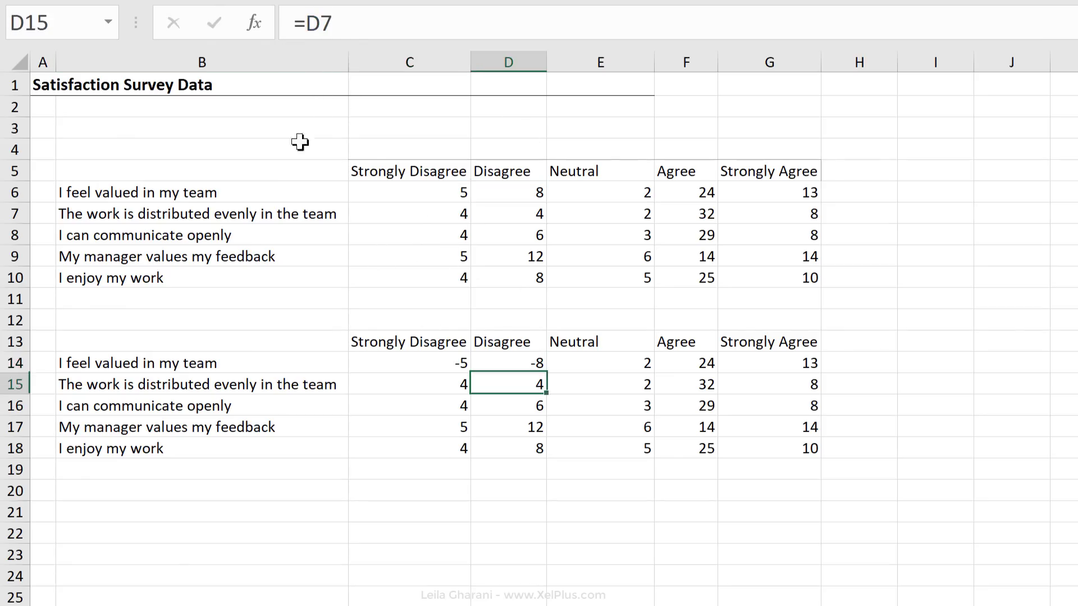
{"action": "left_click_drag", "start_coordinate": [422, 361], "coordinate": [518, 363]}
{"action": "double_click", "coordinate": [548, 372]}
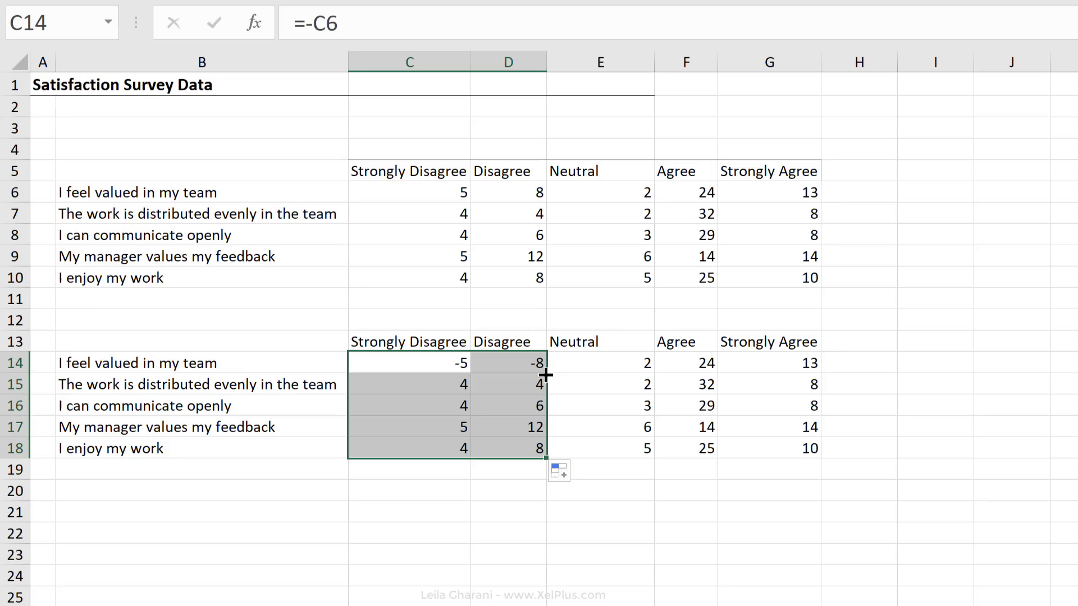
{"action": "left_click", "coordinate": [622, 363]}
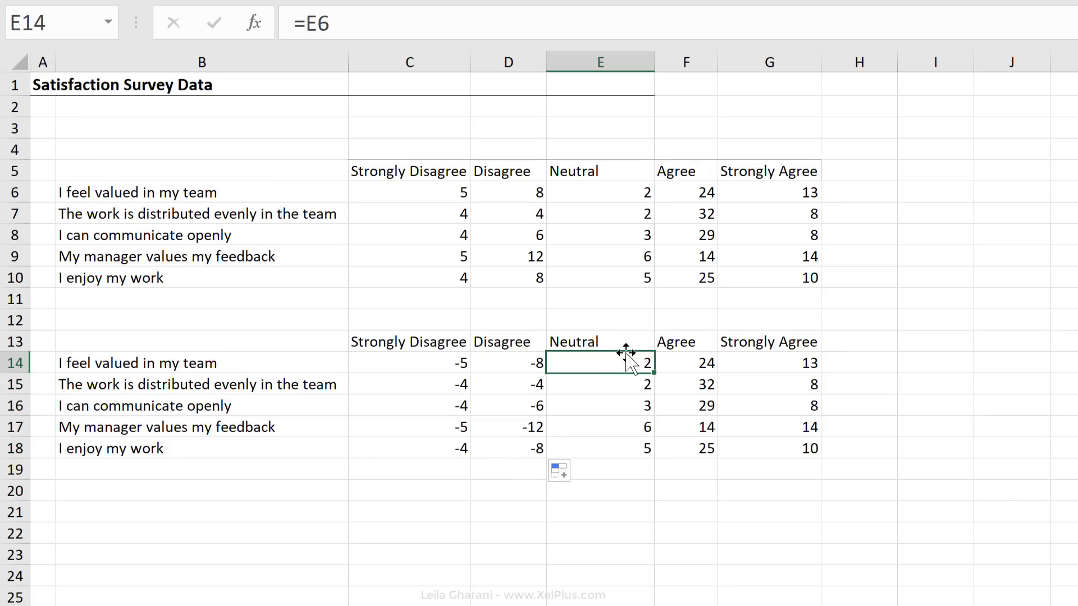
Shift Agree and Strongly Agree one column right and add a second Neutral header =E5 in F13.
{"action": "mouse_move", "coordinate": [664, 340]}
{"action": "left_mouse_down"}
{"action": "mouse_move", "coordinate": [741, 446]}
{"action": "mouse_move", "coordinate": [766, 459]}
{"action": "left_mouse_up"}
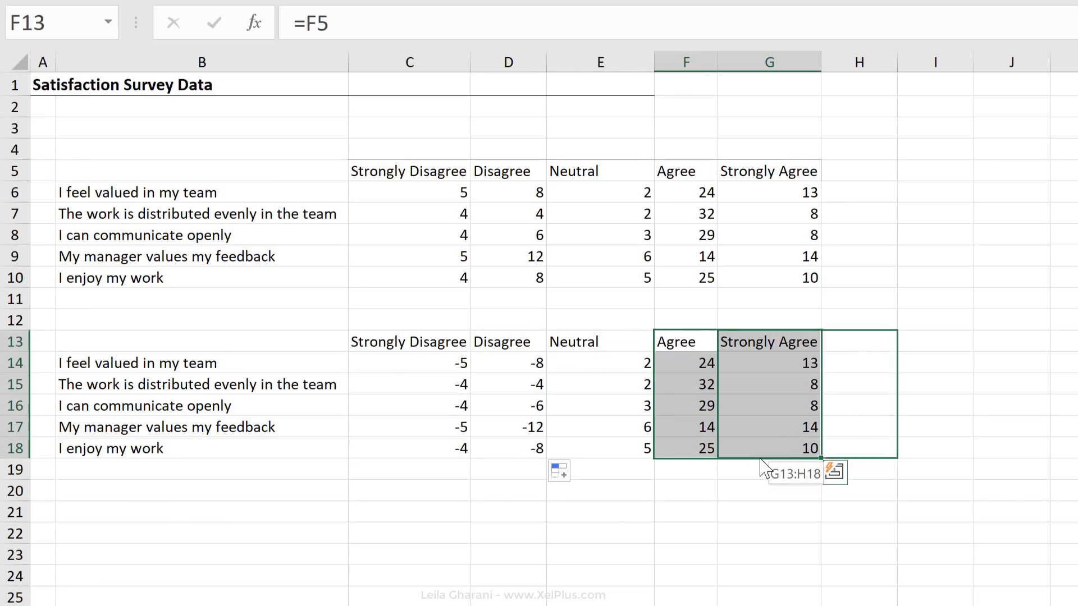
{"action": "left_click", "coordinate": [617, 347]}
{"action": "left_click", "coordinate": [686, 341]}
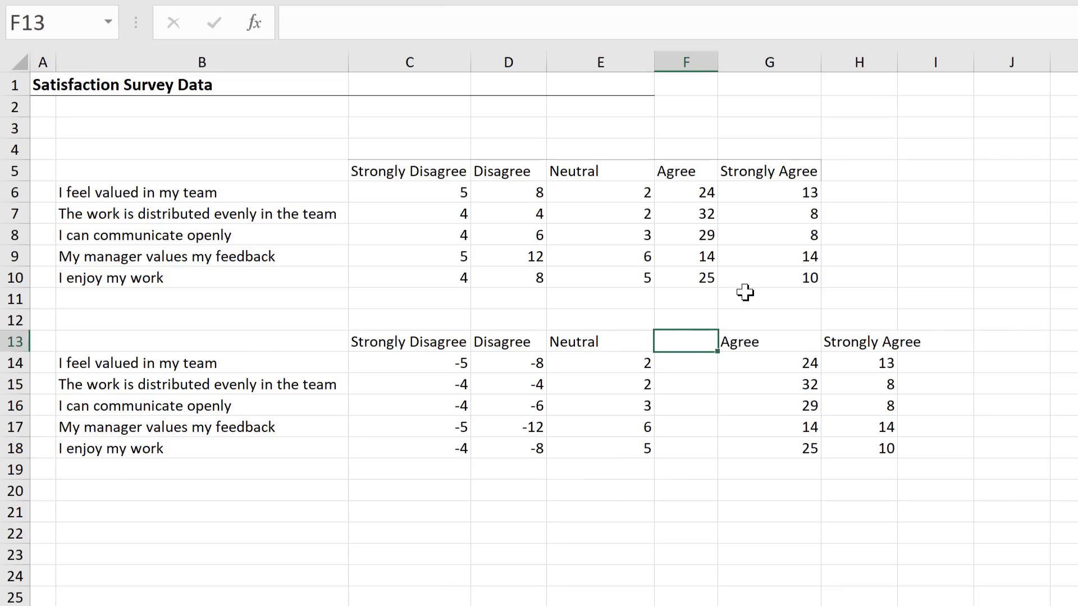
{"action": "type", "text": "="}
{"action": "left_click", "coordinate": [629, 171]}
{"action": "key", "text": "Return"}
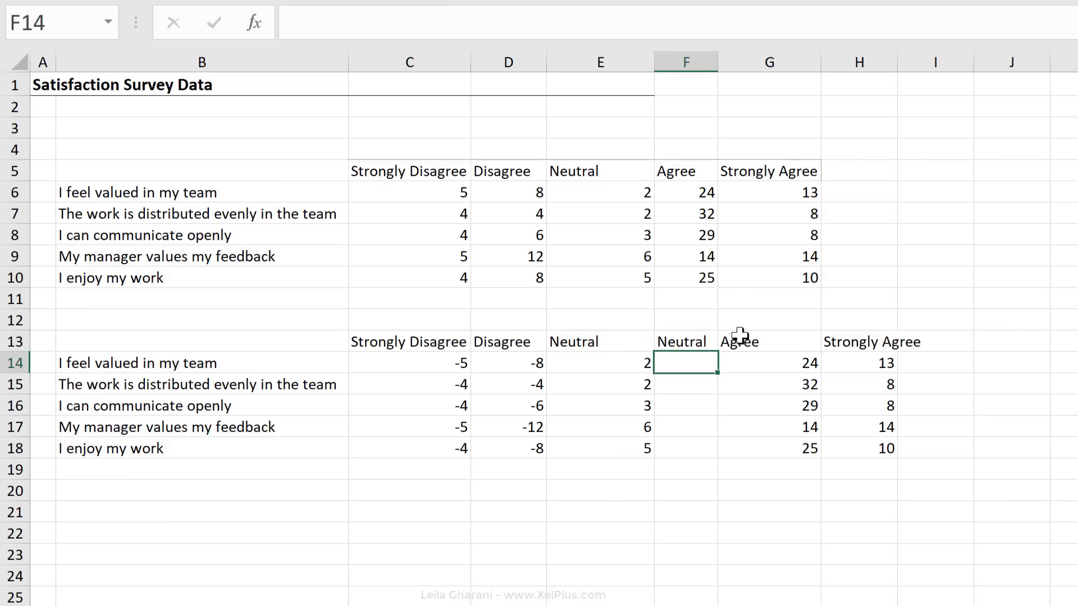
Enter =-E6/2 in E14 and fill it down the Neutral column.
{"action": "left_click", "coordinate": [636, 360]}
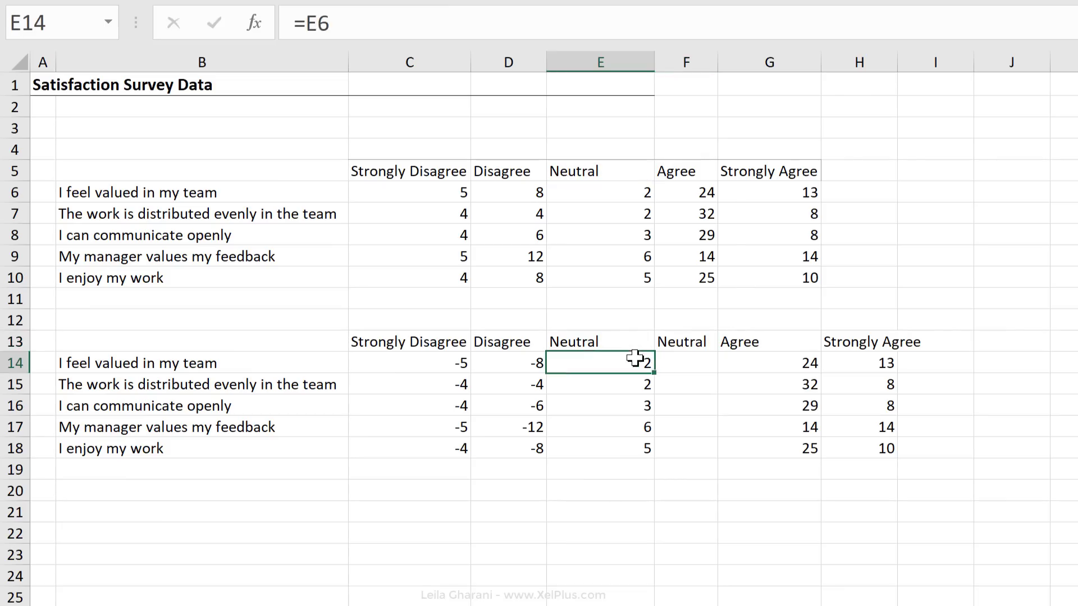
{"action": "left_click", "coordinate": [315, 29]}
{"action": "type", "text": "-"}
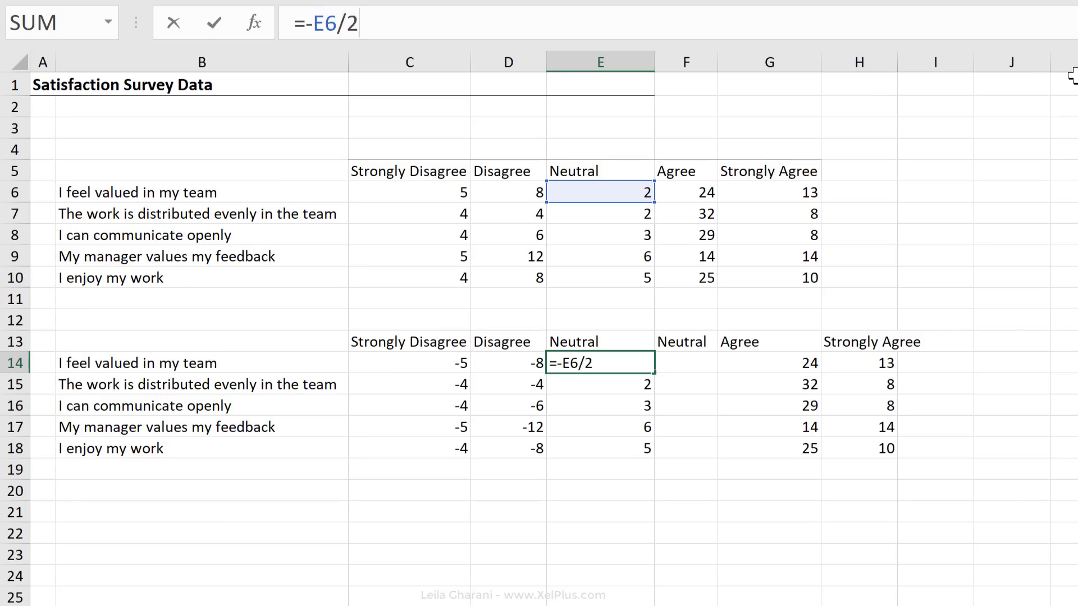
{"action": "key", "text": "ctrl+Return"}
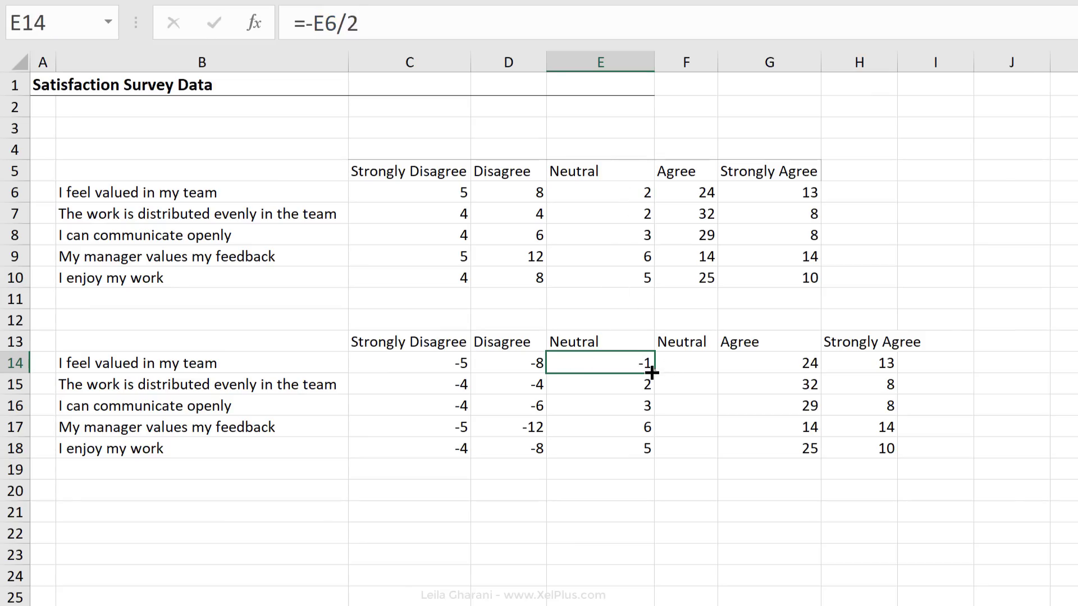
{"action": "left_click_drag", "start_coordinate": [652, 371], "coordinate": [653, 453]}
Enter =E6/2 in F14 and fill it down to row 18.
{"action": "left_click", "coordinate": [672, 364]}
{"action": "left_click", "coordinate": [481, 31]}
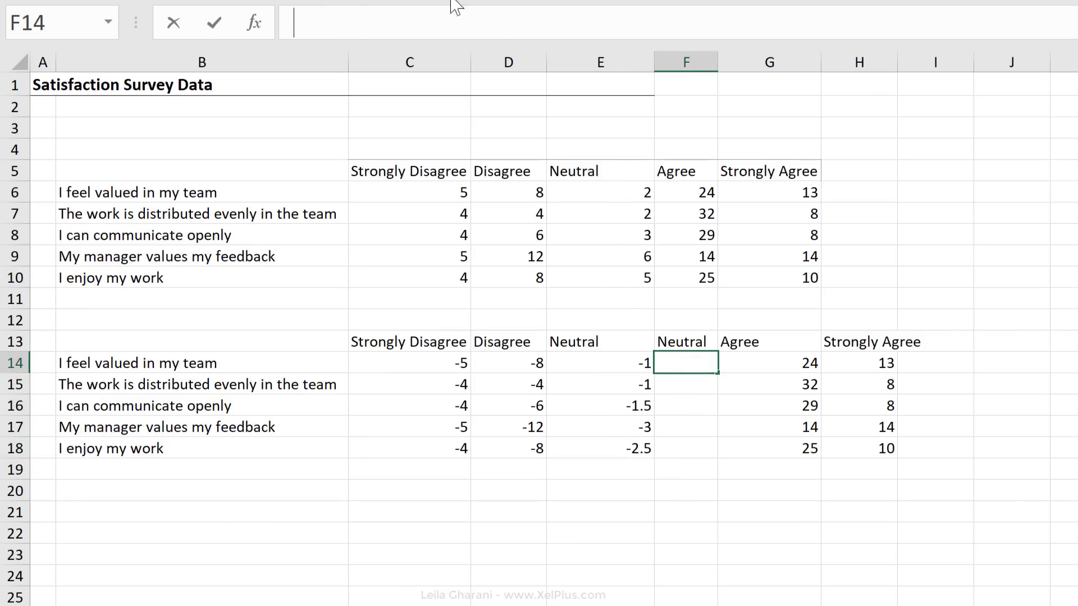
{"action": "type", "text": "="}
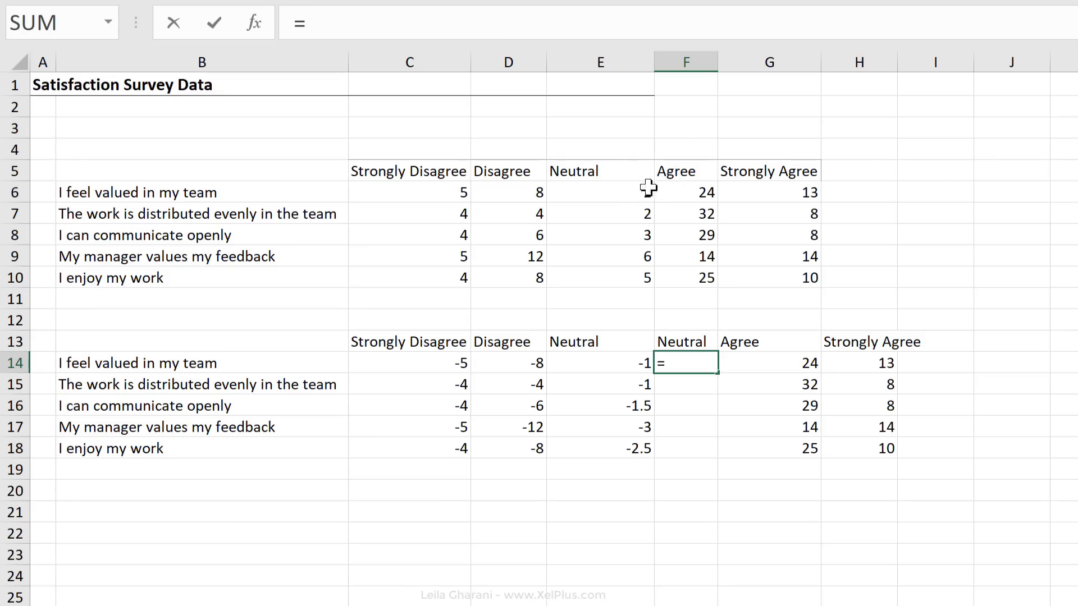
{"action": "left_click", "coordinate": [648, 188]}
{"action": "type", "text": "/2"}
{"action": "key", "text": "ctrl+Return"}
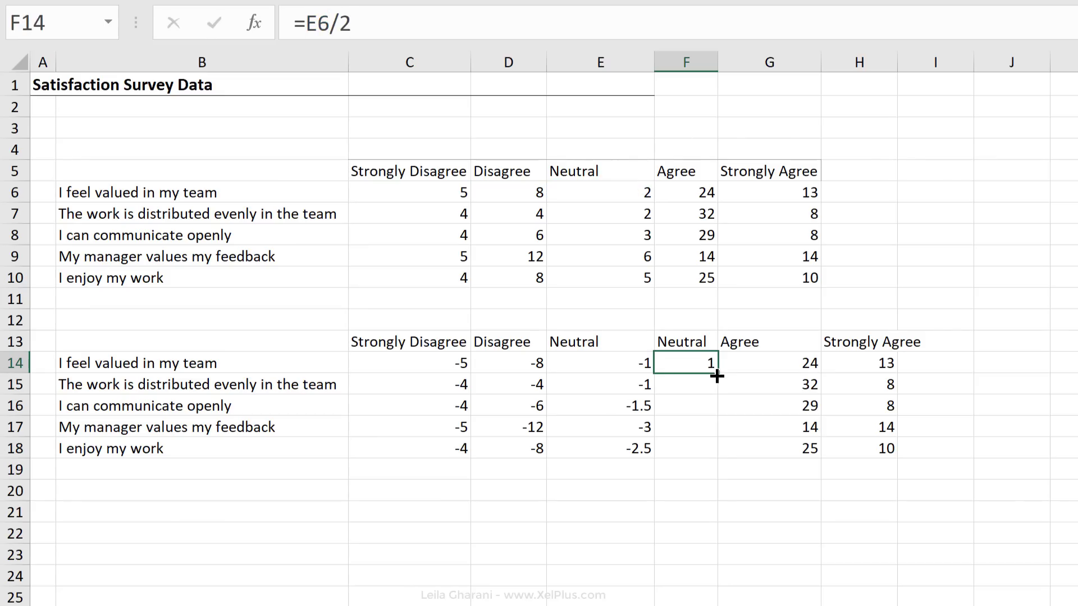
{"action": "double_click", "coordinate": [716, 377]}
{"action": "left_click", "coordinate": [704, 493]}
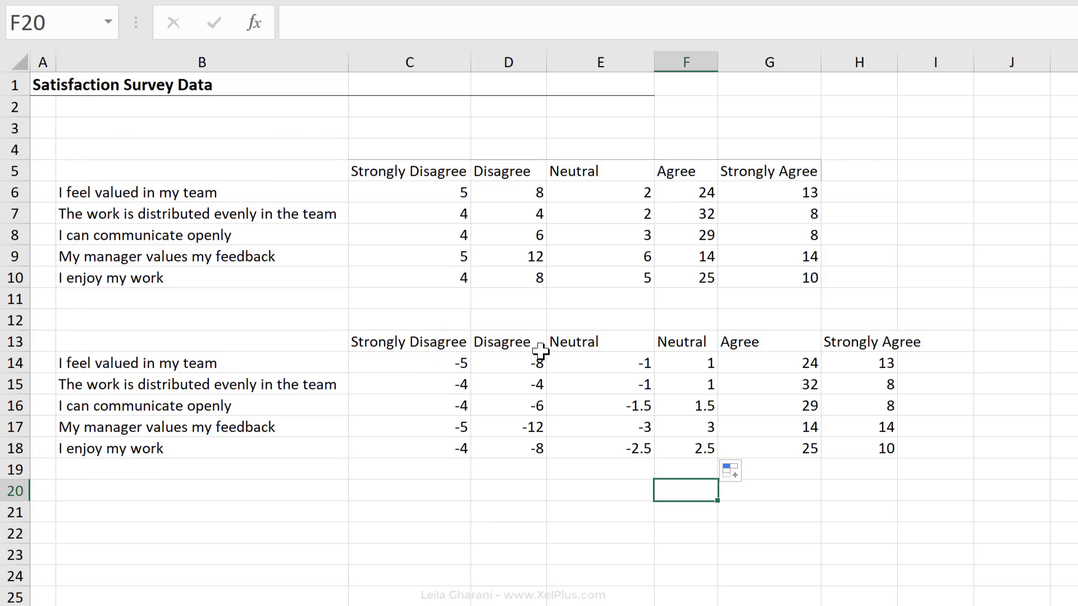
Insert a 2-D stacked bar chart from the whole helper table.
{"action": "left_click_drag", "start_coordinate": [278, 344], "coordinate": [878, 449]}
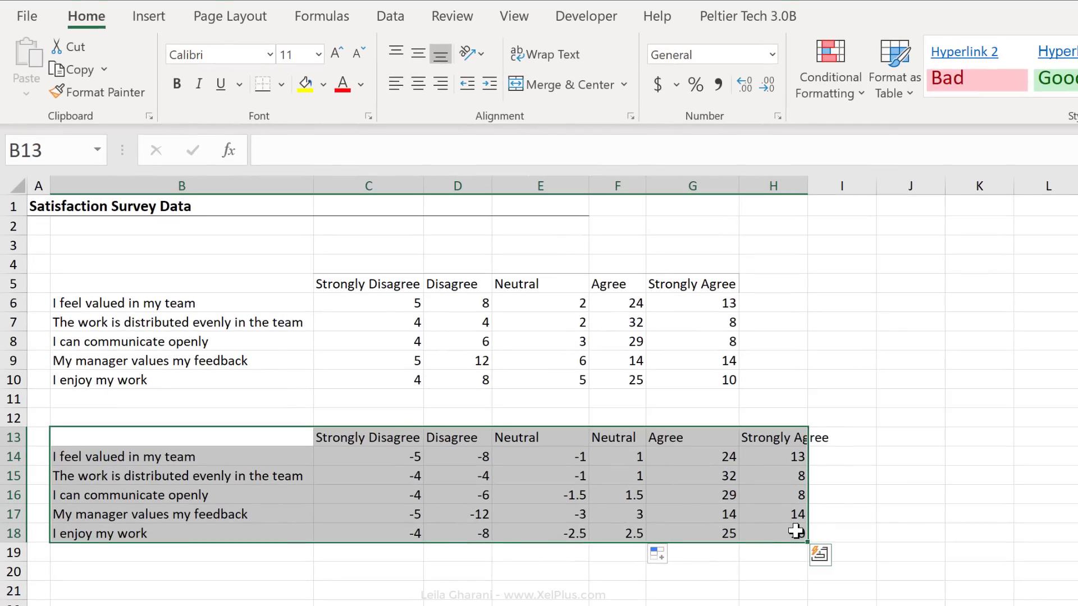
{"action": "left_click", "coordinate": [161, 25]}
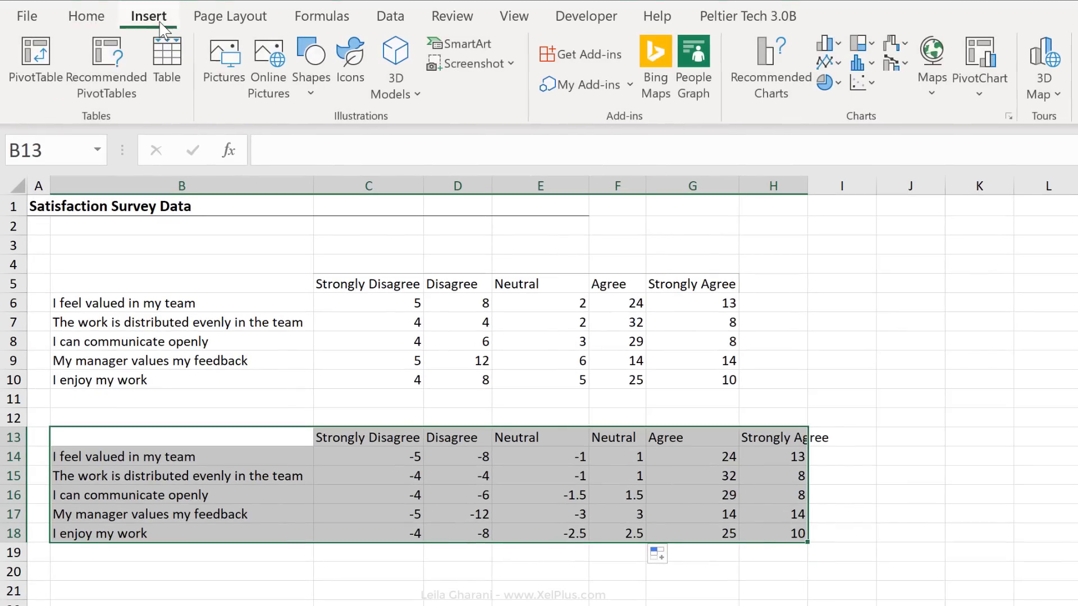
{"action": "left_click", "coordinate": [827, 42]}
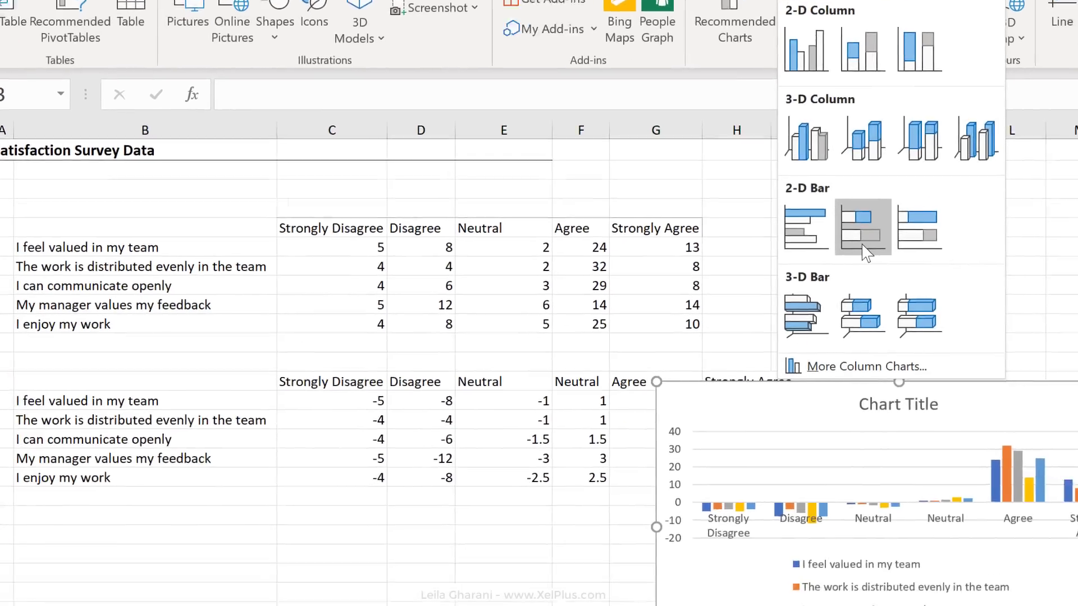
{"action": "left_click", "coordinate": [899, 281]}
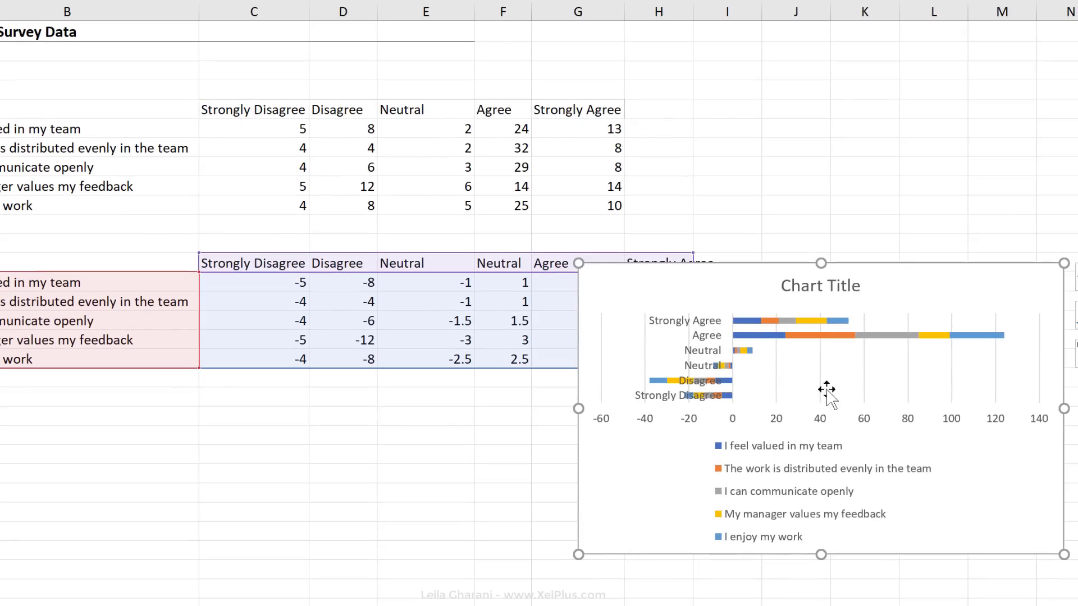
Switch the chart's rows and columns, widen the chart, and select the vertical axis.
{"action": "right_click", "coordinate": [828, 389]}
{"action": "left_click", "coordinate": [915, 494]}
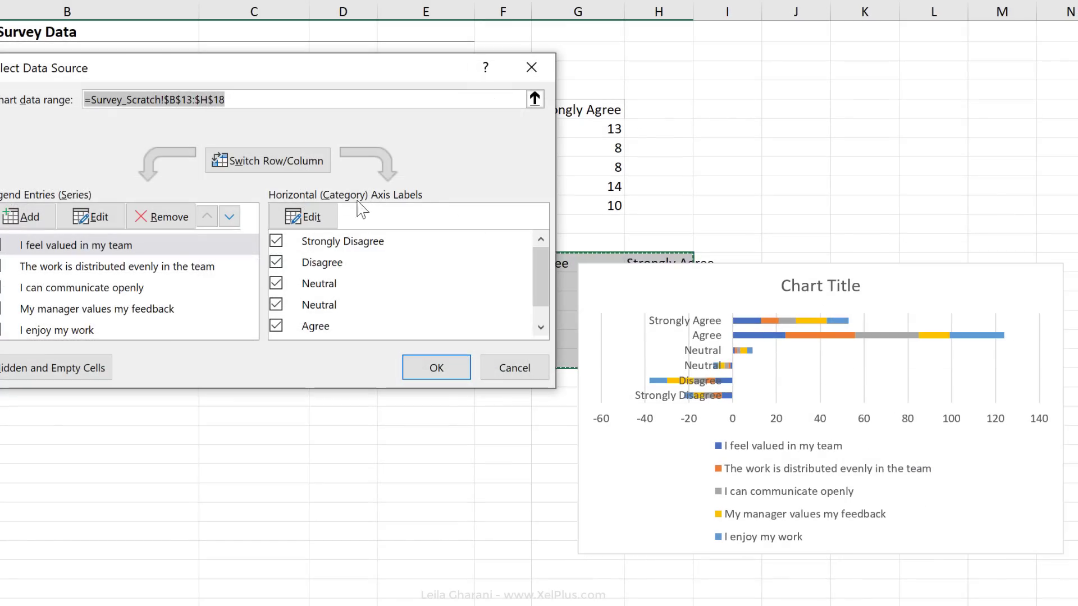
{"action": "left_click", "coordinate": [320, 162]}
{"action": "left_click", "coordinate": [421, 371]}
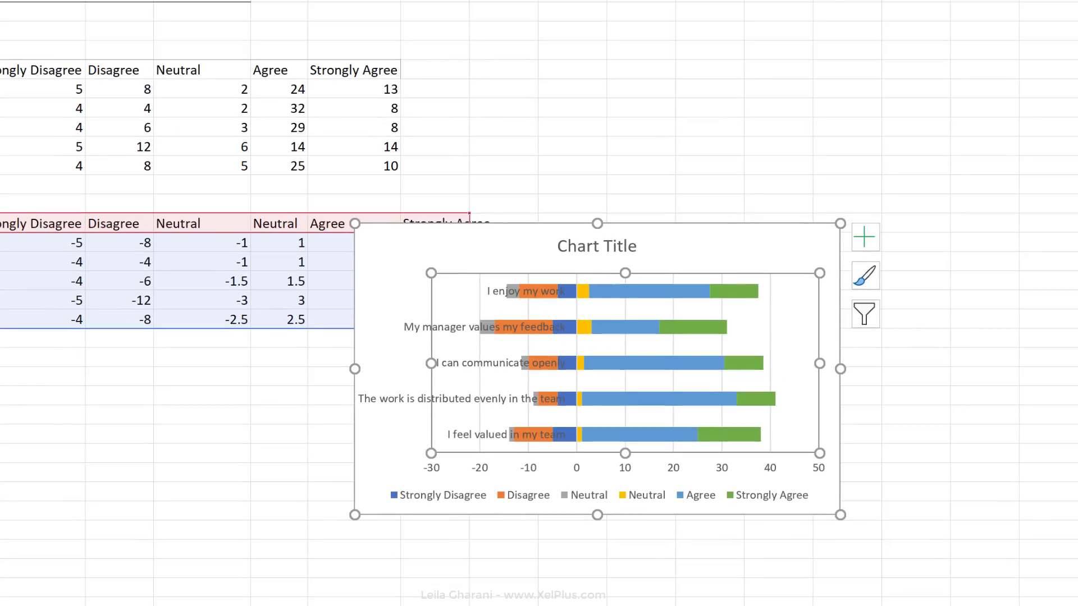
{"action": "left_click_drag", "start_coordinate": [840, 368], "coordinate": [986, 368]}
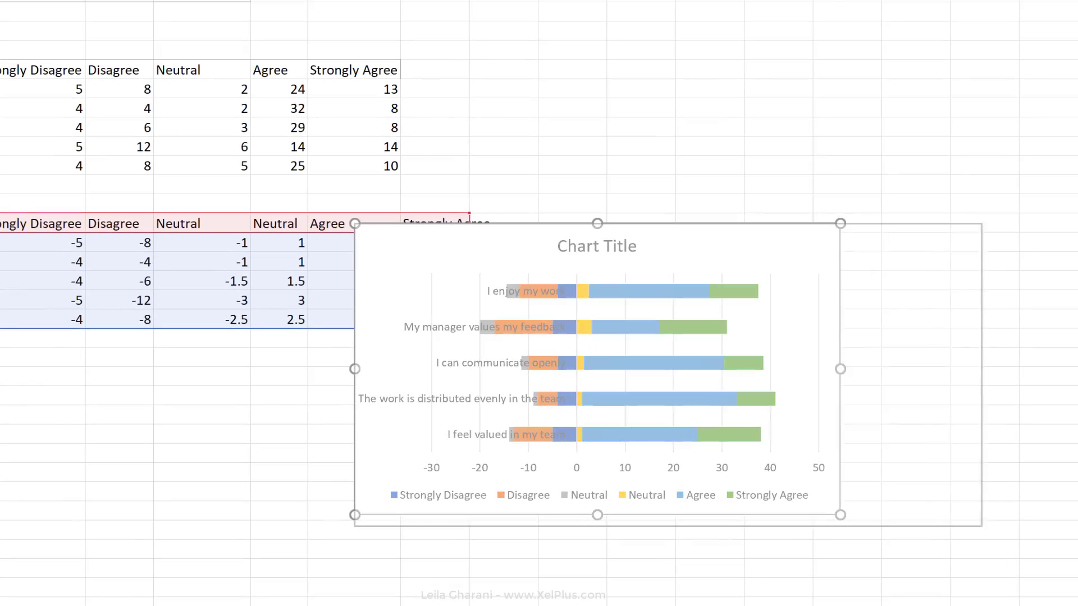
{"action": "left_click", "coordinate": [531, 337]}
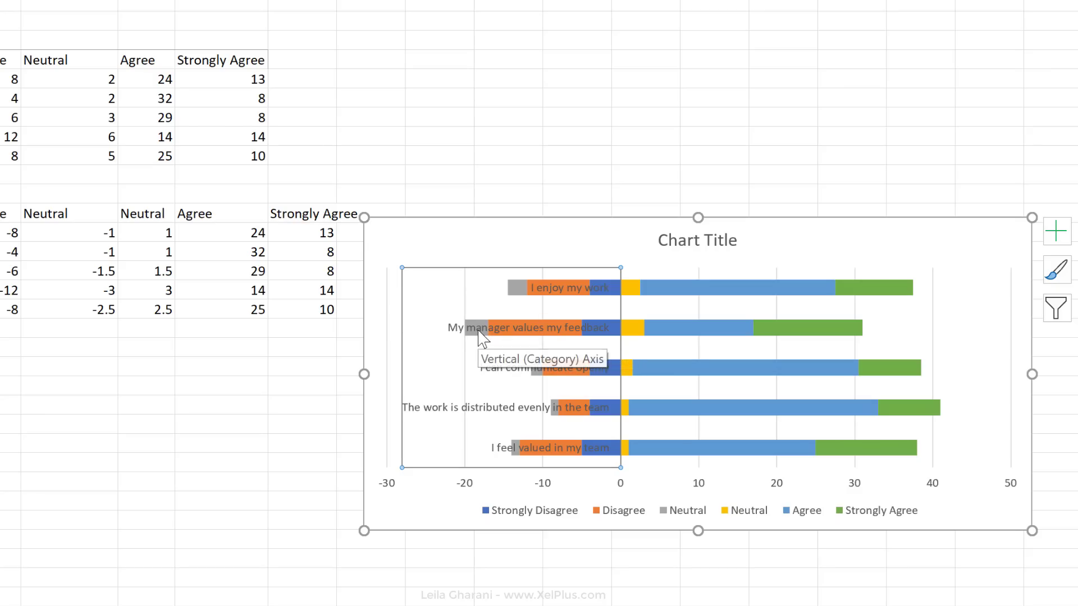
Set the vertical axis Label Position to Low in Format Axis.
{"action": "key", "text": "ctrl+1"}
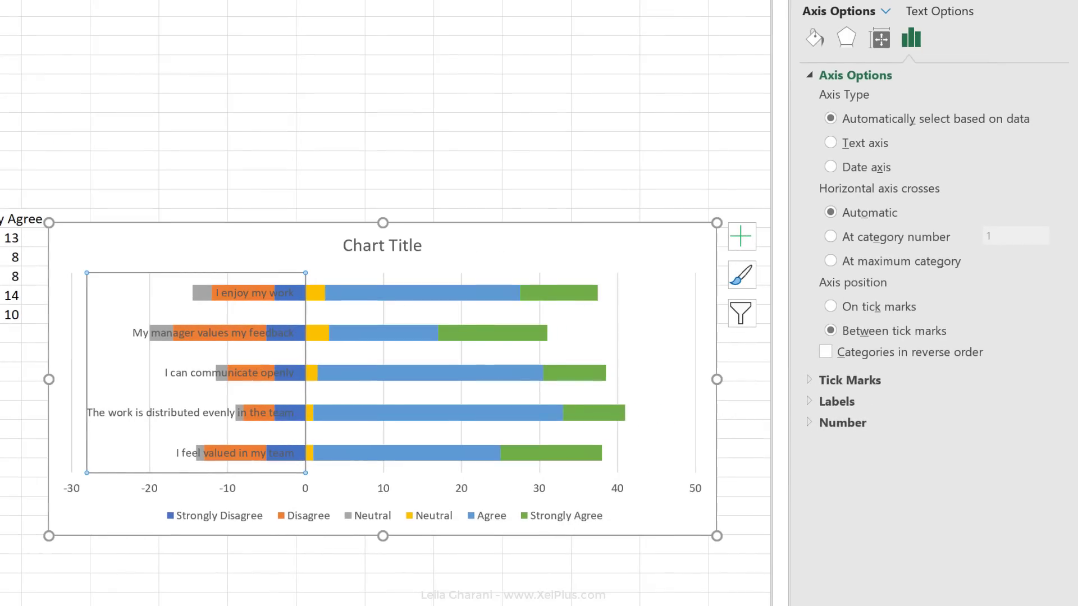
{"action": "left_click", "coordinate": [811, 401]}
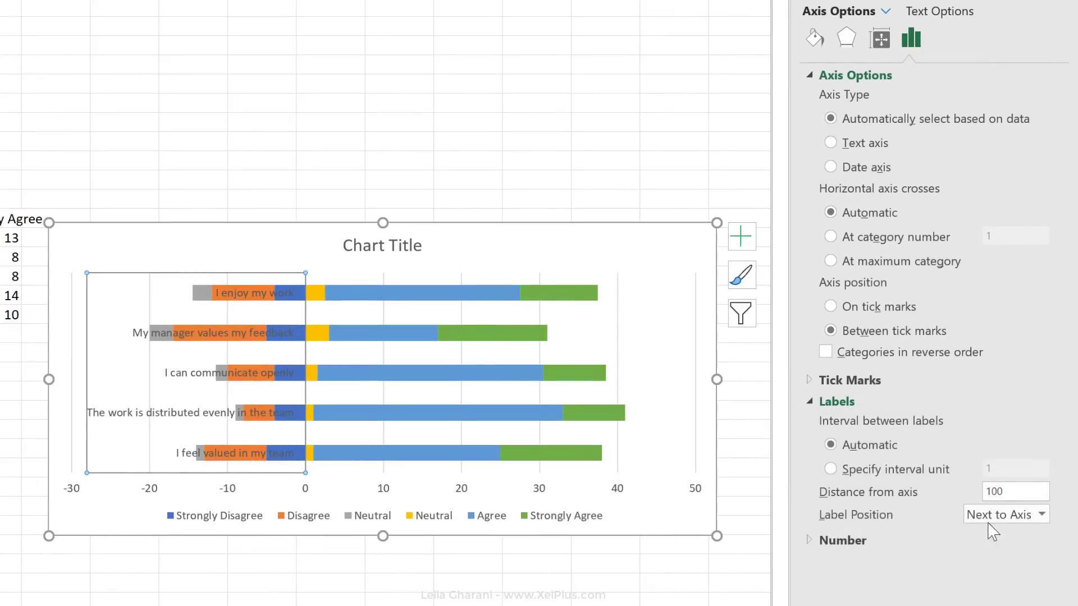
{"action": "left_click", "coordinate": [994, 521]}
{"action": "left_click", "coordinate": [988, 570]}
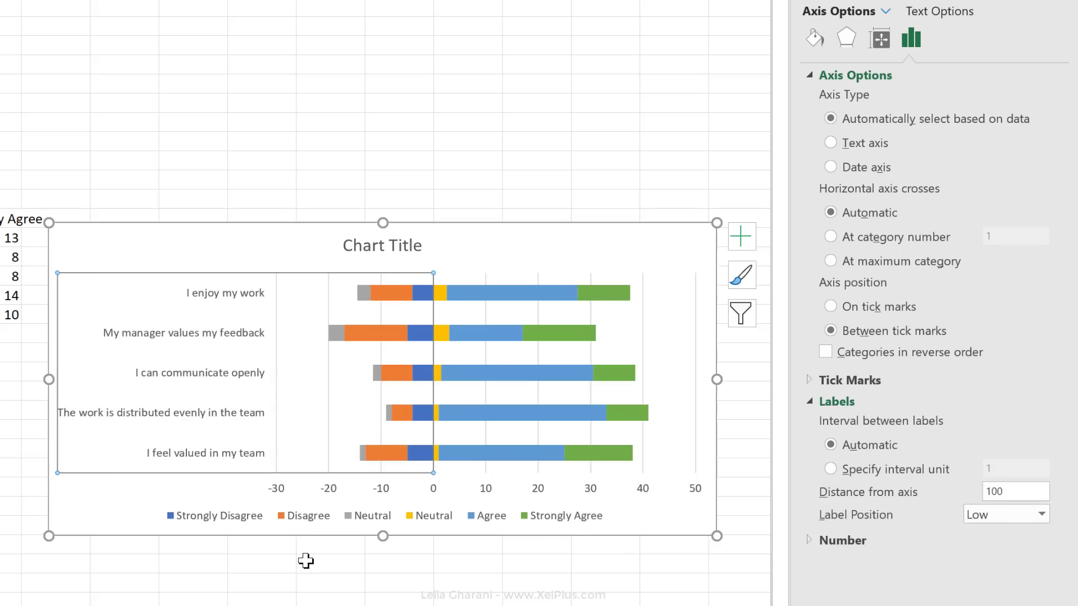
Cycle through the chart series: Neutral, Agree, Strongly Agree, Strongly Disagree, and back.
{"action": "left_click", "coordinate": [440, 293]}
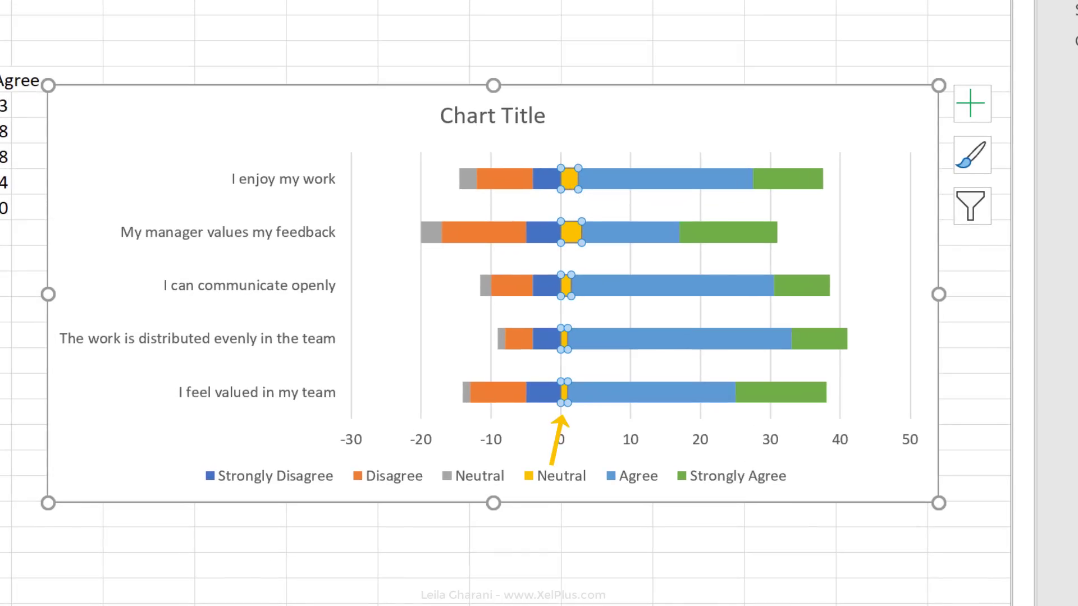
{"action": "key", "text": "Down"}
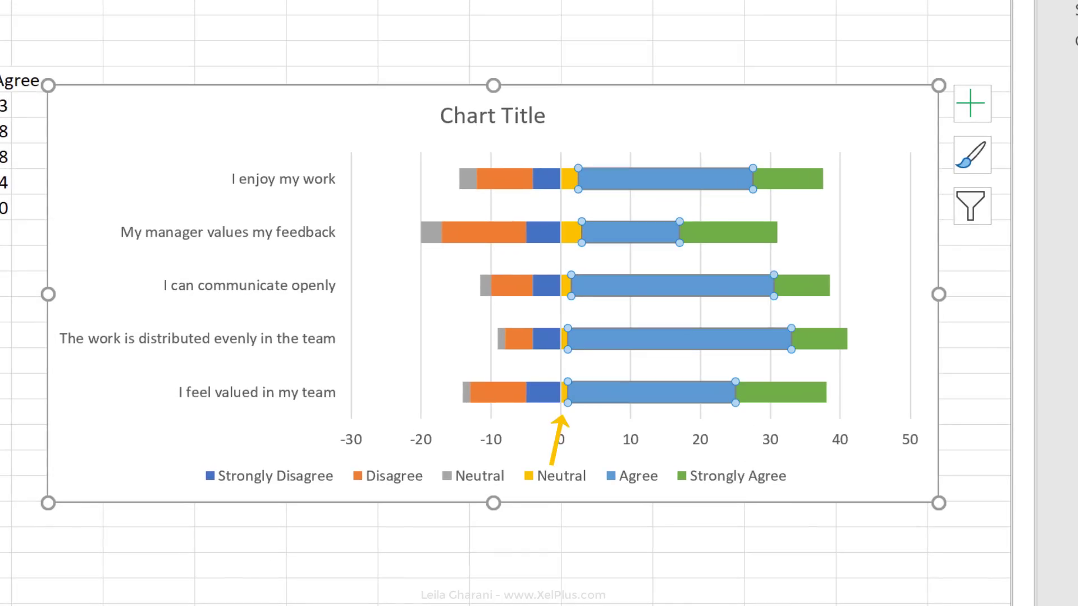
{"action": "key", "text": "Down"}
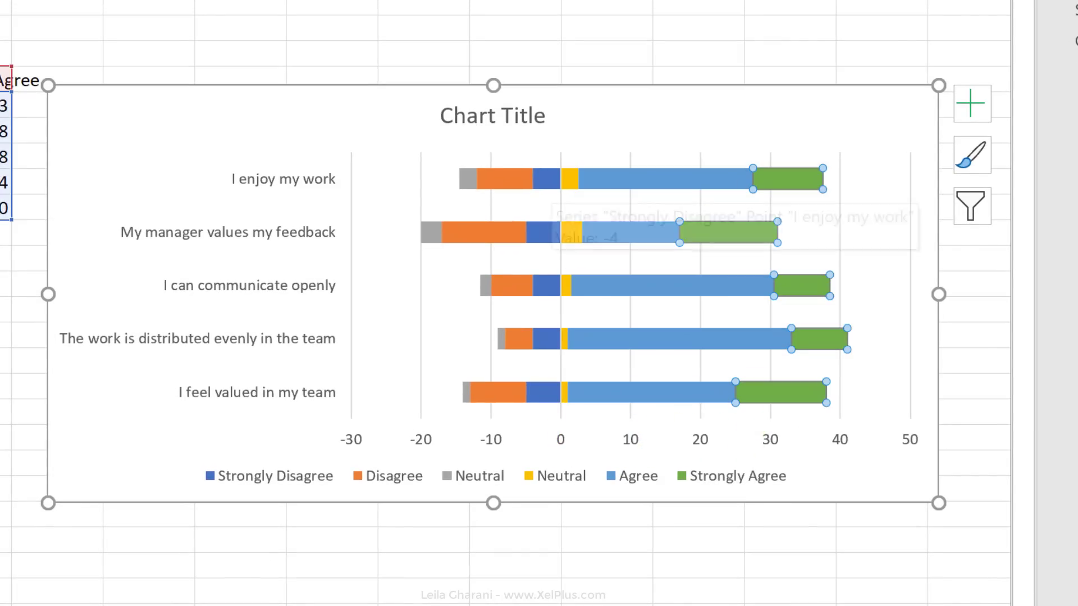
{"action": "key", "text": "Down"}
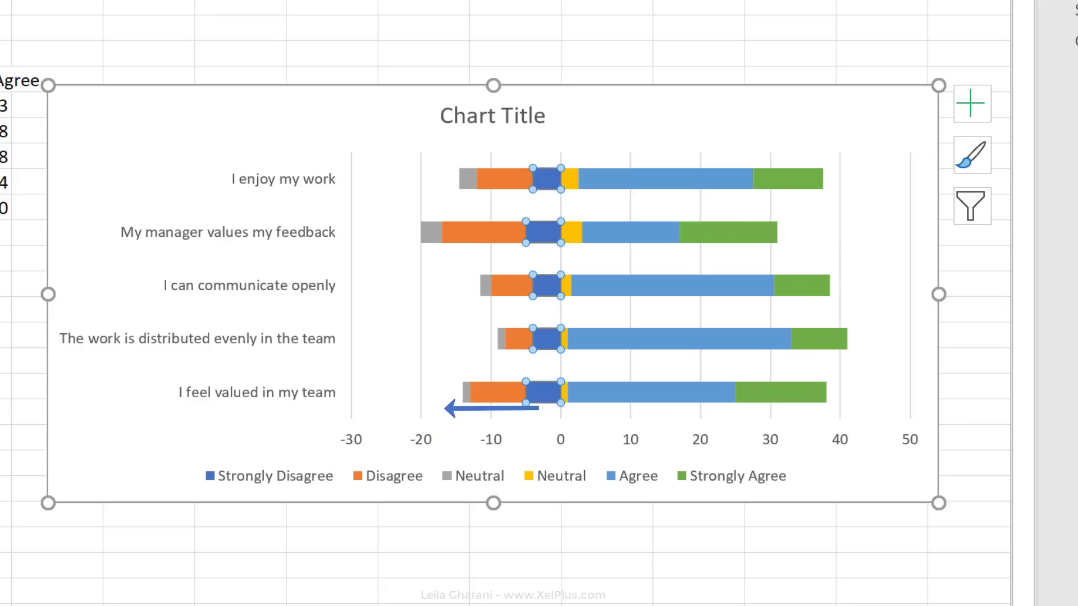
{"action": "key", "text": "Down"}
{"action": "key", "text": "Down"}
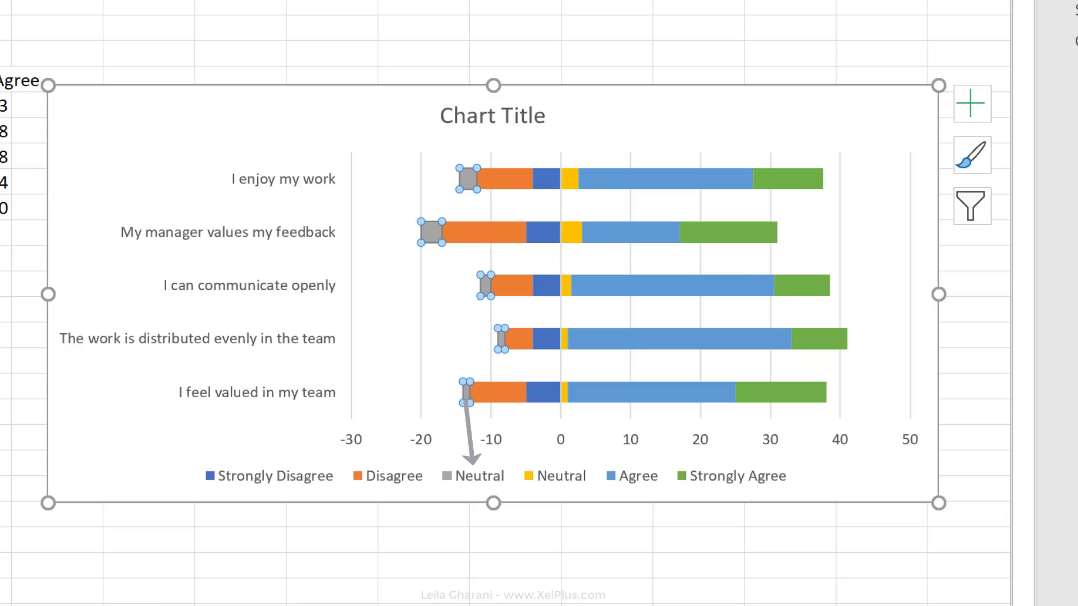
{"action": "key", "text": "Down"}
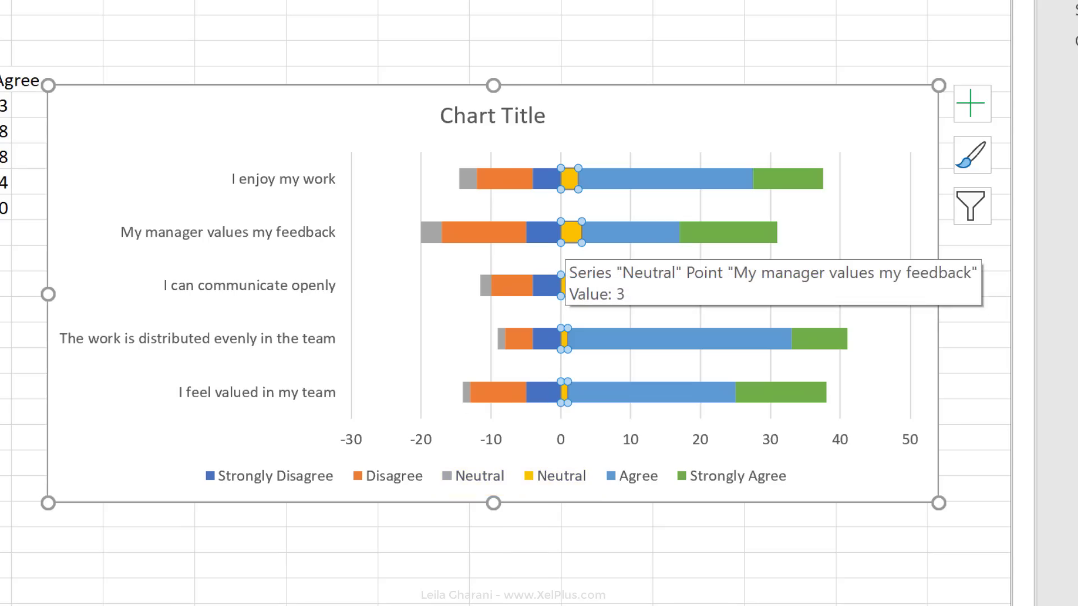
Select the left Neutral and Strongly Disagree bars, then open Select Data from Disagree.
{"action": "left_click", "coordinate": [430, 233]}
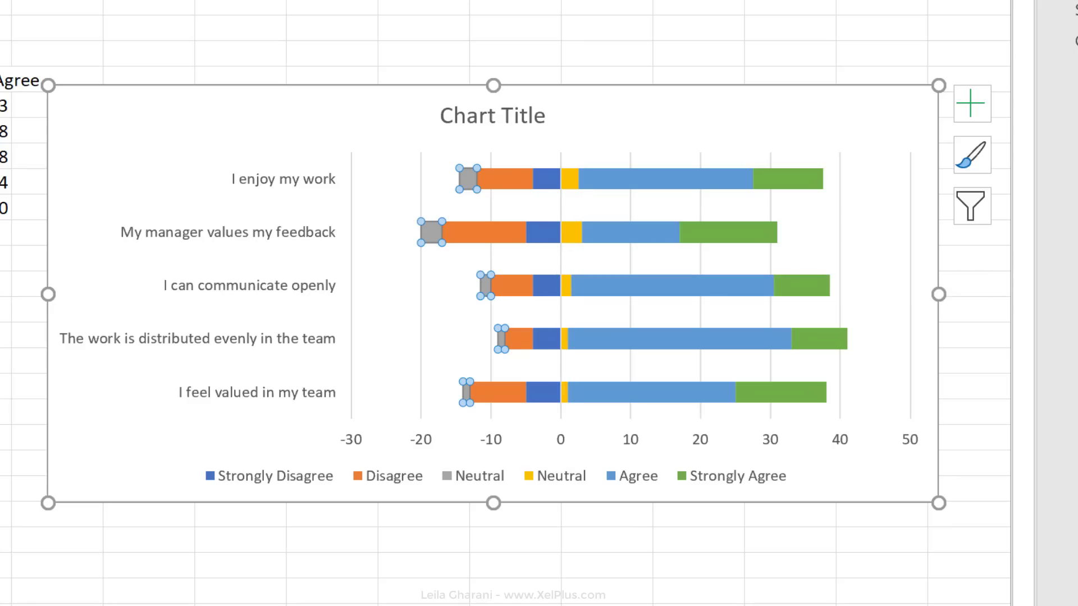
{"action": "left_click", "coordinate": [547, 242]}
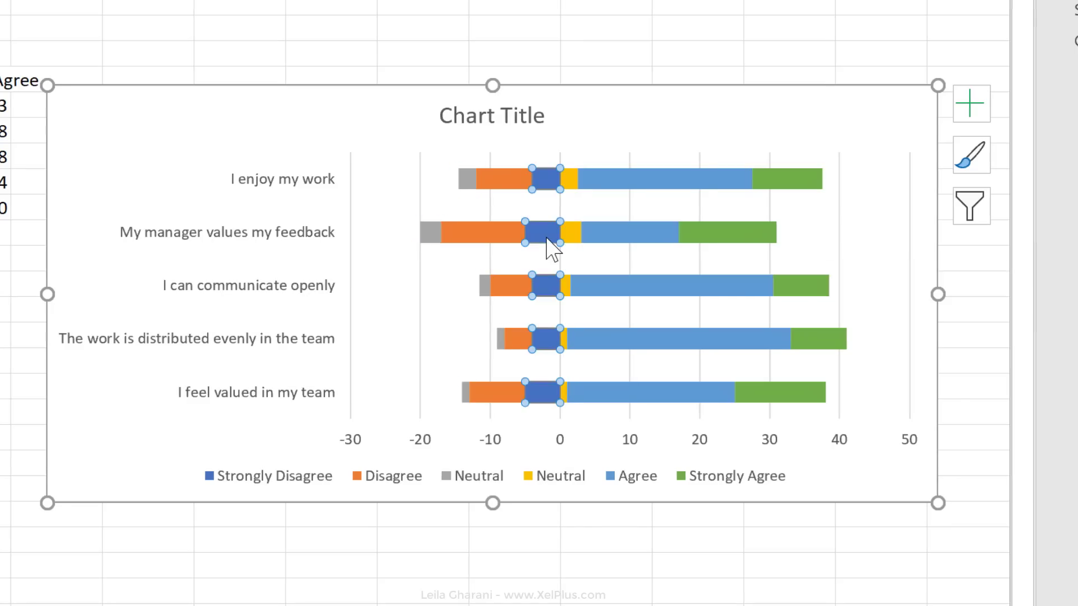
{"action": "left_click", "coordinate": [433, 237]}
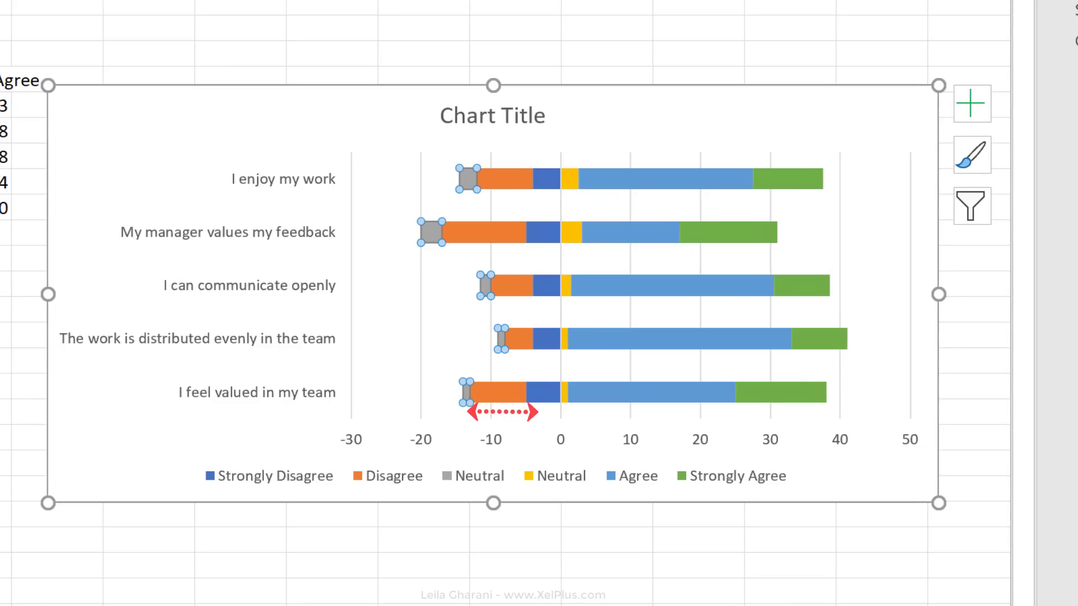
{"action": "right_click", "coordinate": [487, 236]}
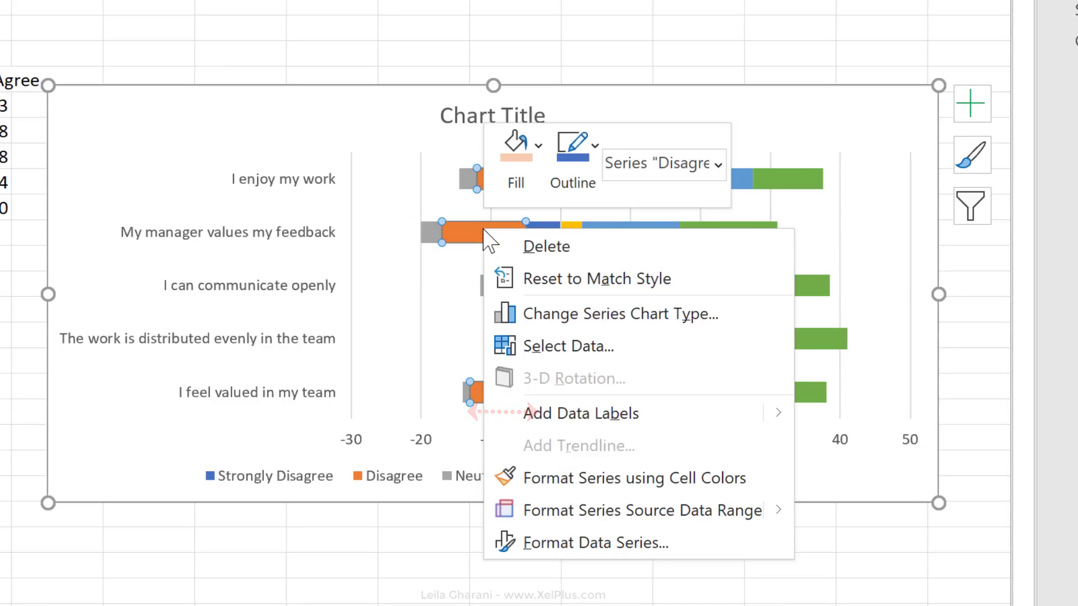
{"action": "left_click", "coordinate": [559, 346]}
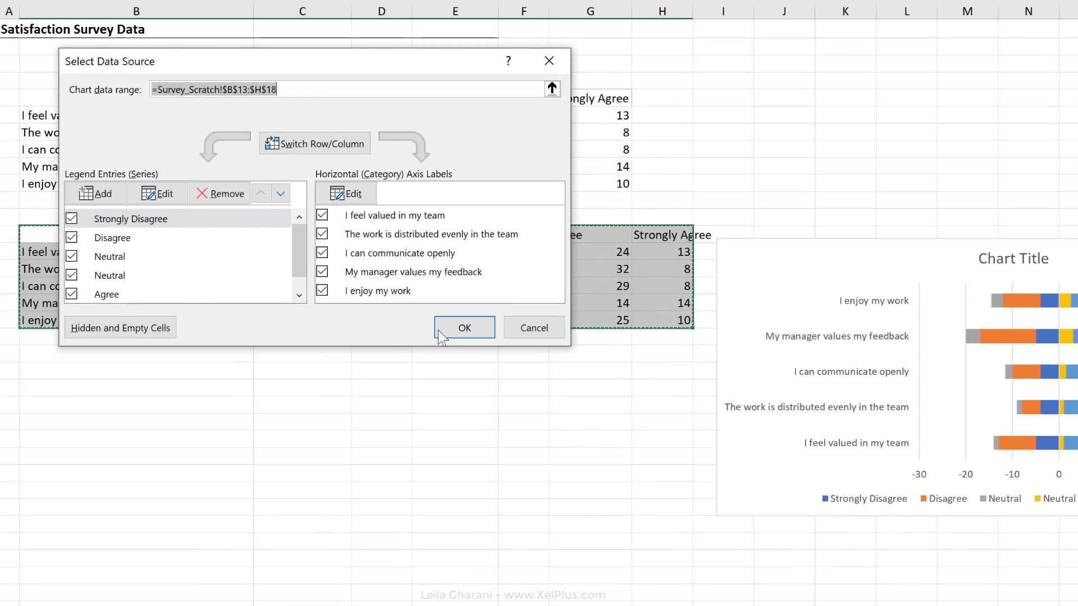
Cancel Select Data and inspect the helper table's response columns.
{"action": "left_click", "coordinate": [523, 331]}
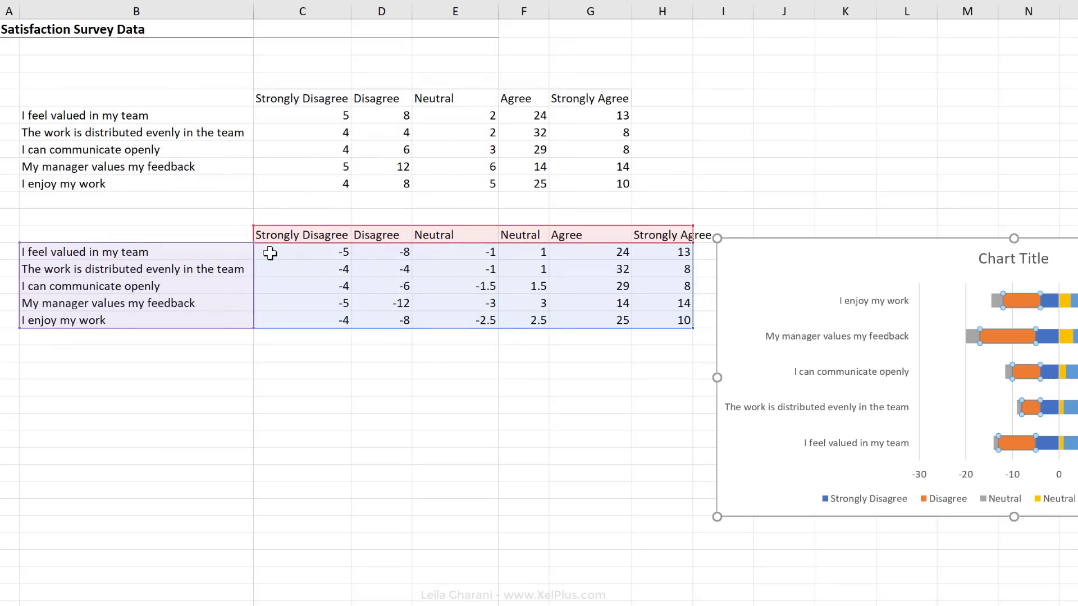
{"action": "left_click", "coordinate": [305, 255]}
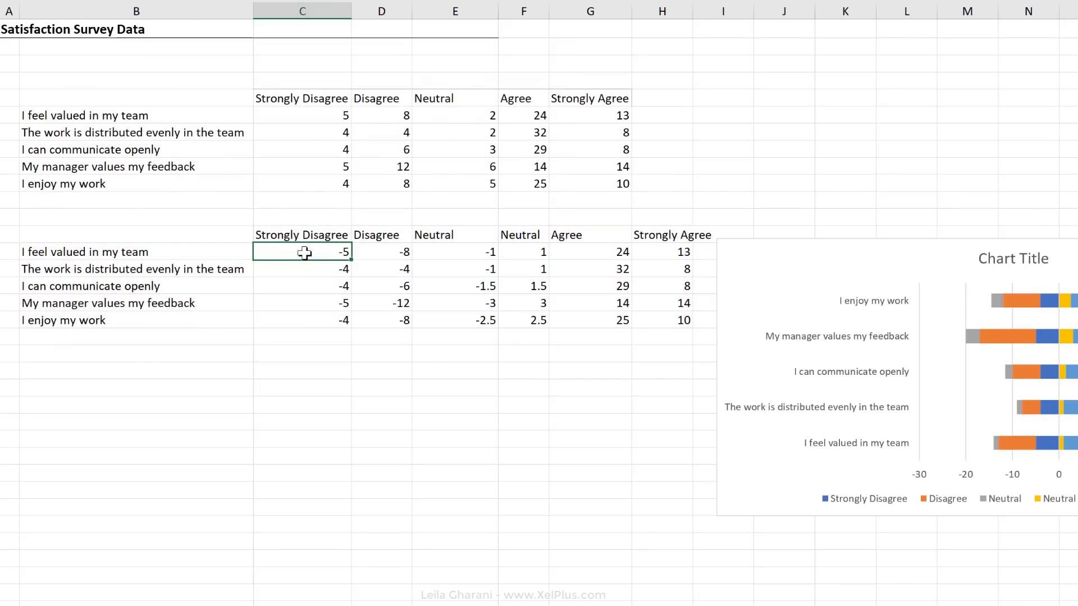
{"action": "left_click_drag", "start_coordinate": [306, 235], "coordinate": [296, 312]}
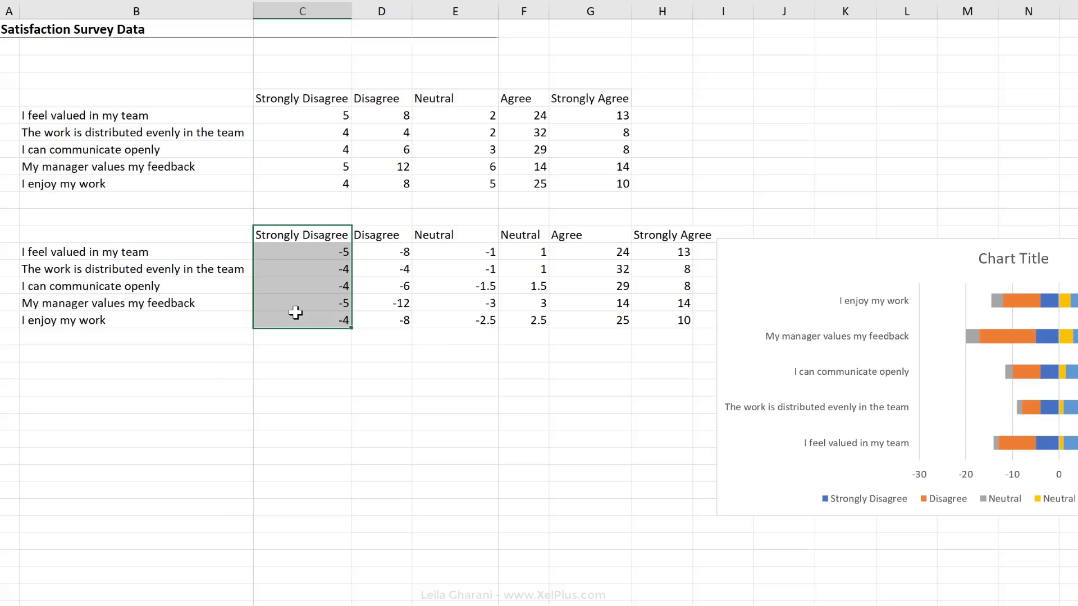
{"action": "left_click_drag", "start_coordinate": [296, 312], "coordinate": [674, 319]}
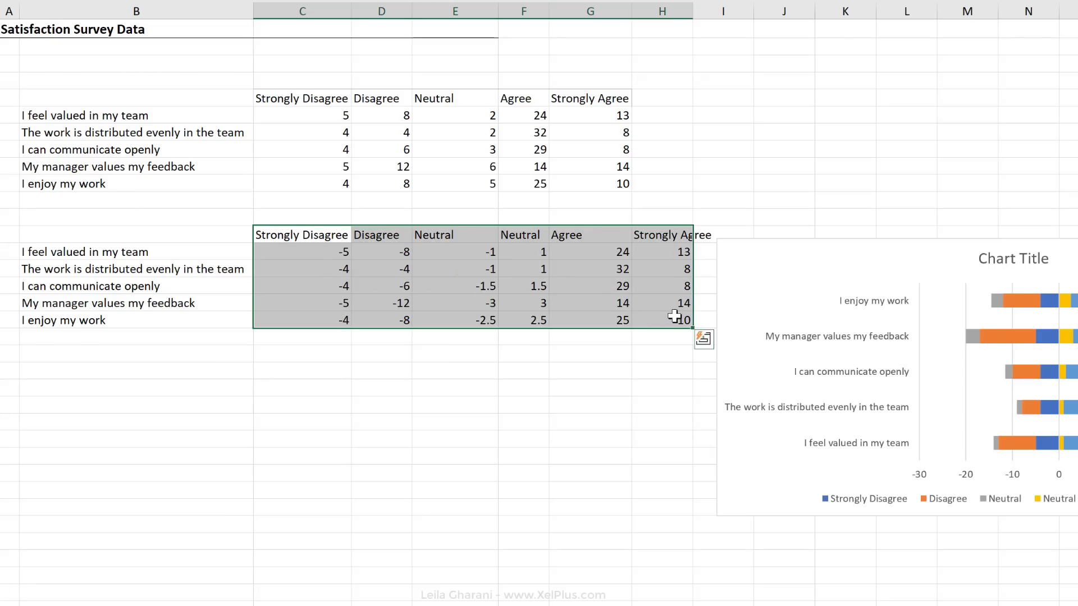
{"action": "left_click", "coordinate": [449, 320]}
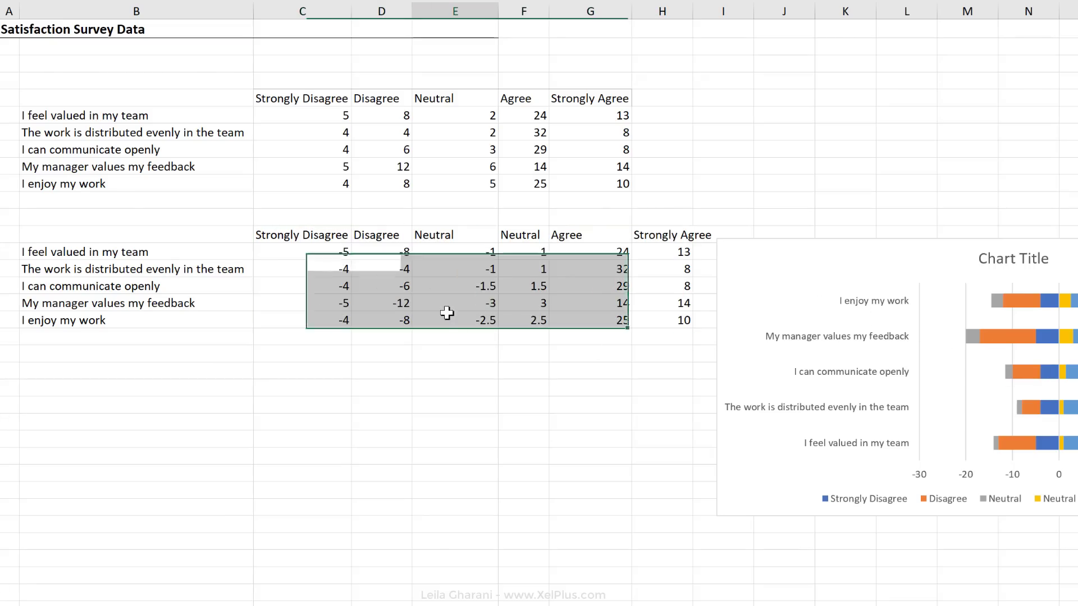
Change the C13 header to =E5 so it reads Neutral.
{"action": "key", "text": "Up"}
{"action": "key", "text": "Up"}
{"action": "key", "text": "Up"}
{"action": "key", "text": "Left"}
{"action": "key", "text": "Left"}
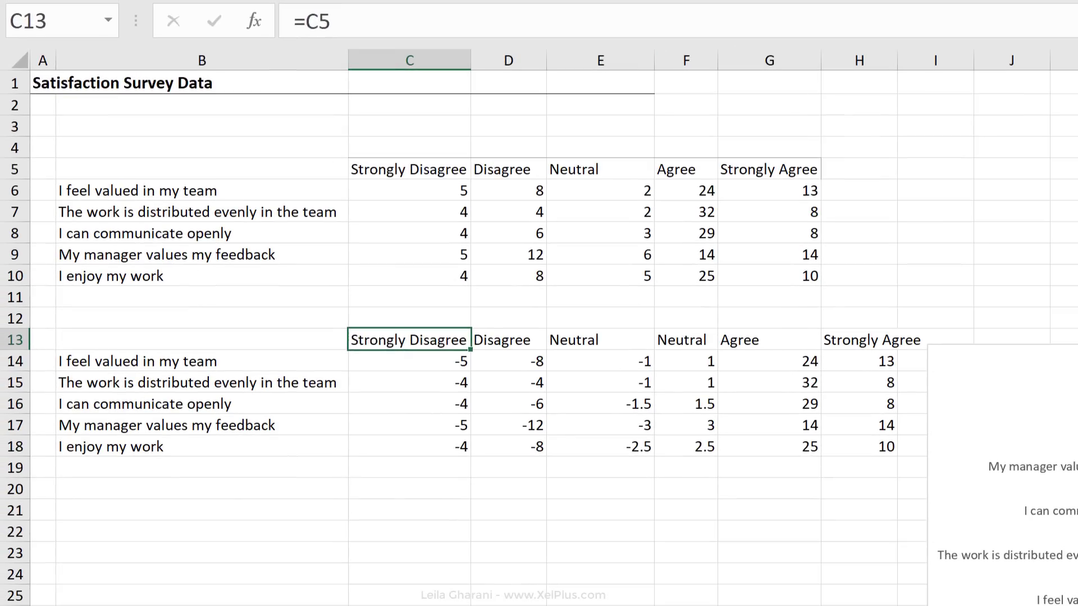
{"action": "key", "text": "F2"}
{"action": "key", "text": "BackSpace"}
{"action": "key", "text": "BackSpace"}
{"action": "type", "text": "E5"}
{"action": "key", "text": "Return"}
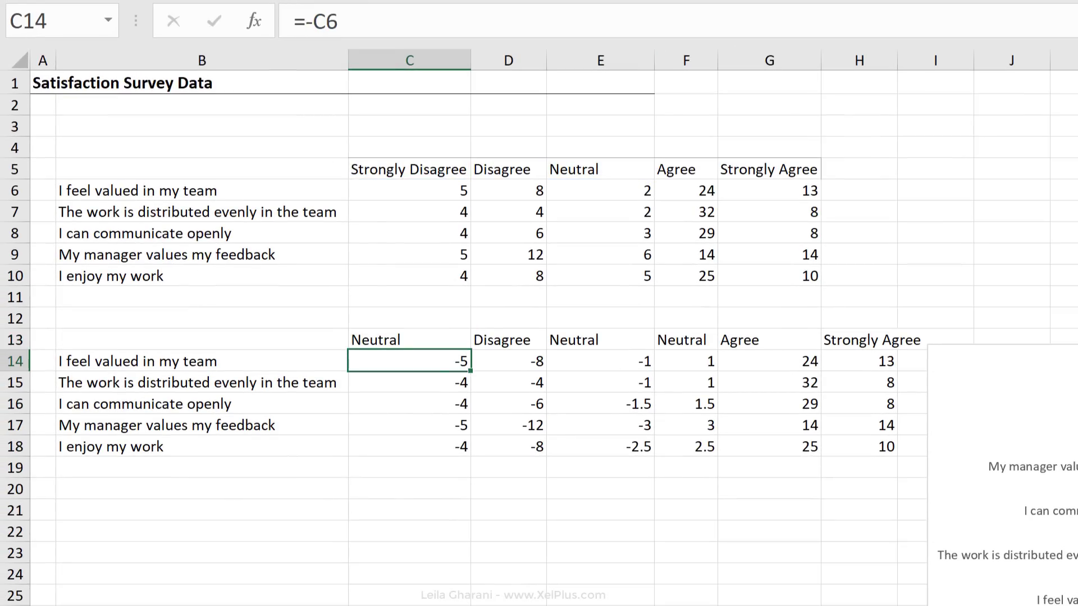
Copy the half-Neutral formula text from E14.
{"action": "key", "text": "Right"}
{"action": "key", "text": "Right"}
{"action": "key", "text": "F2"}
{"action": "key", "text": "shift+Home"}
{"action": "key", "text": "ctrl+c"}
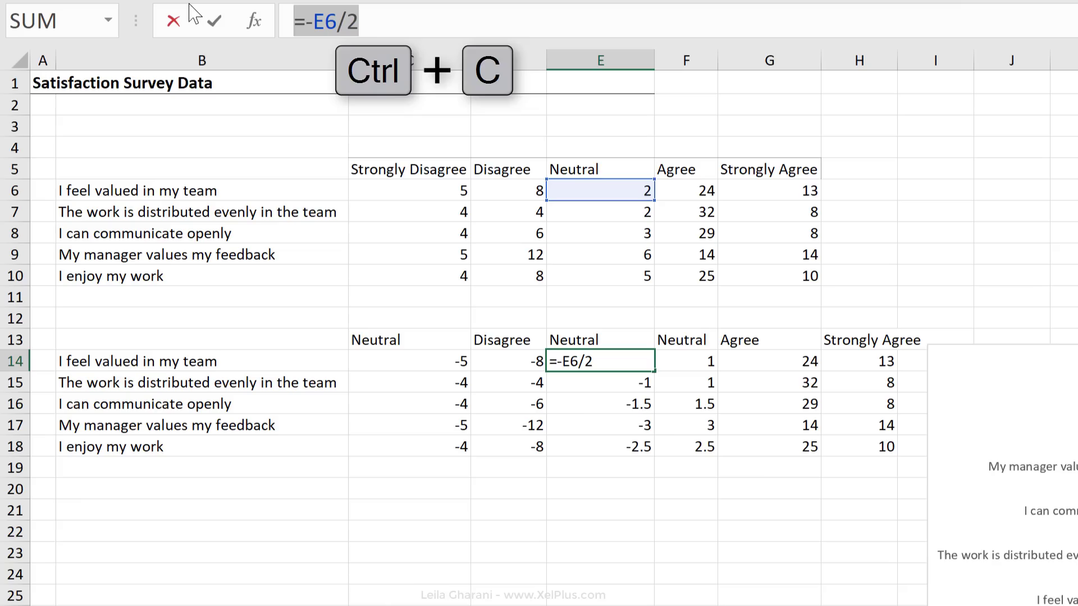
{"action": "key", "text": "Return"}
Paste the half-Neutral formula into C14 and fill it down through C18.
{"action": "left_click", "coordinate": [413, 357]}
{"action": "key", "text": "F2"}
{"action": "key", "text": "shift+Home"}
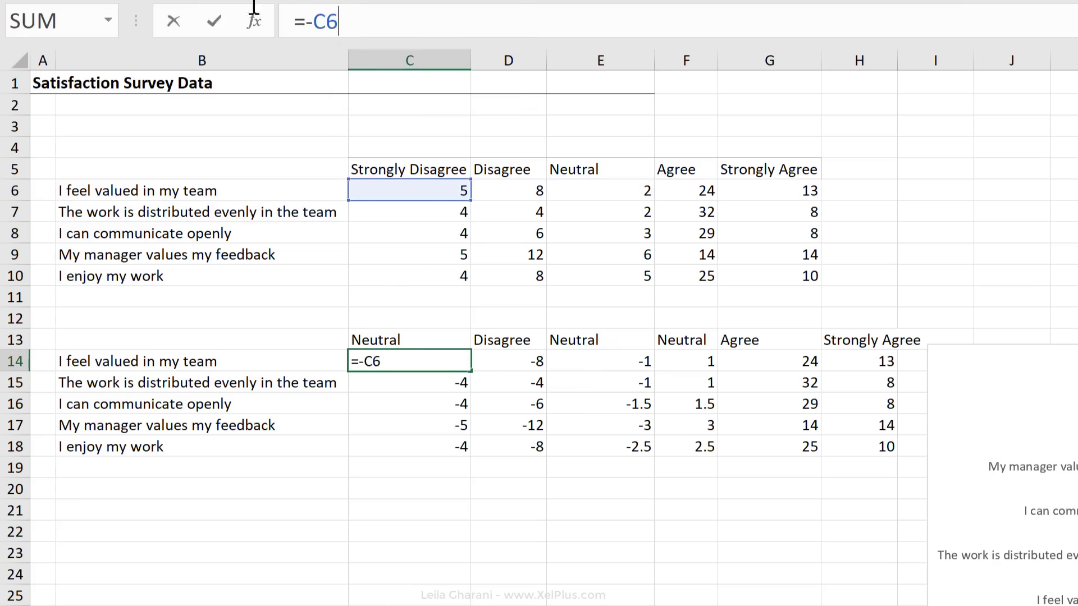
{"action": "key", "text": "ctrl+v"}
{"action": "key", "text": "ctrl+Return"}
{"action": "double_click", "coordinate": [470, 371]}
{"action": "left_click", "coordinate": [830, 354]}
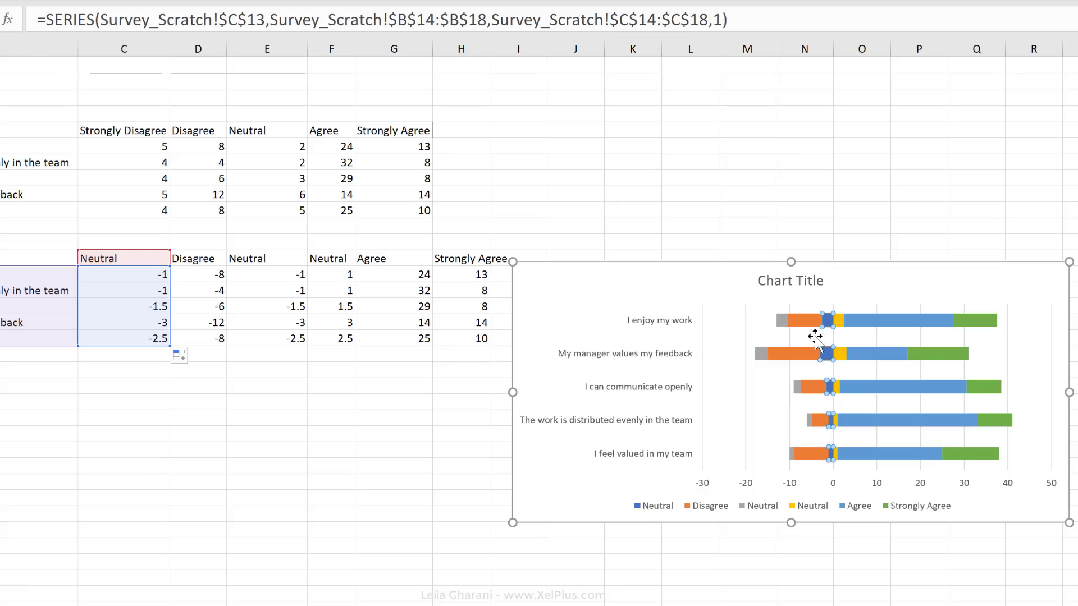
Enter =C5 in E13 and =-C6 in E14, filling down to E18.
{"action": "left_click", "coordinate": [267, 259]}
{"action": "type", "text": "="}
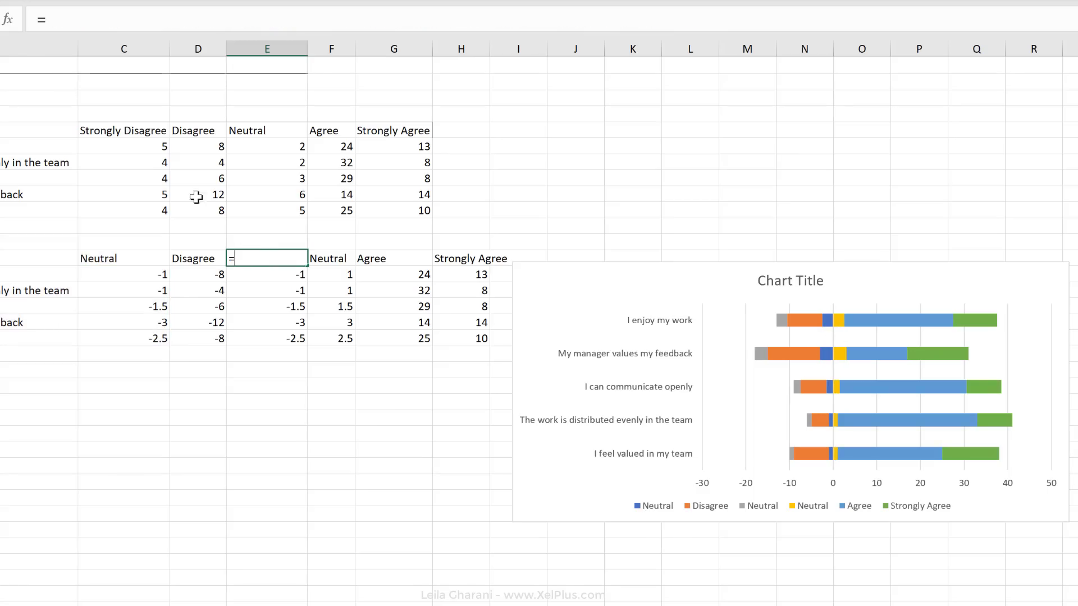
{"action": "left_click", "coordinate": [145, 137]}
{"action": "key", "text": "Return"}
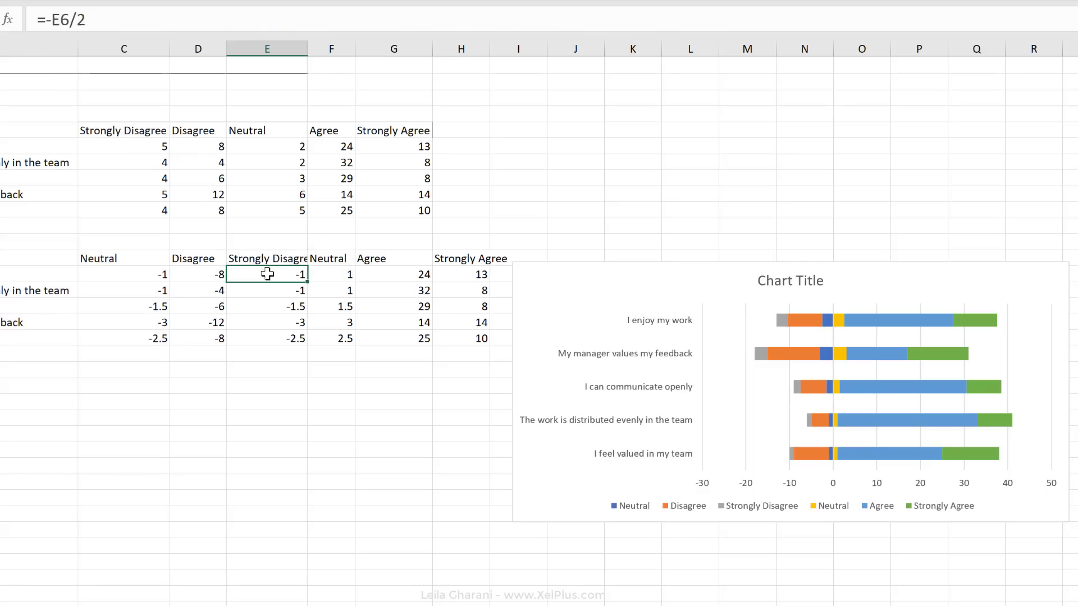
{"action": "type", "text": "=-"}
{"action": "left_click", "coordinate": [145, 148]}
{"action": "key", "text": "ctrl+Return"}
{"action": "double_click", "coordinate": [308, 283]}
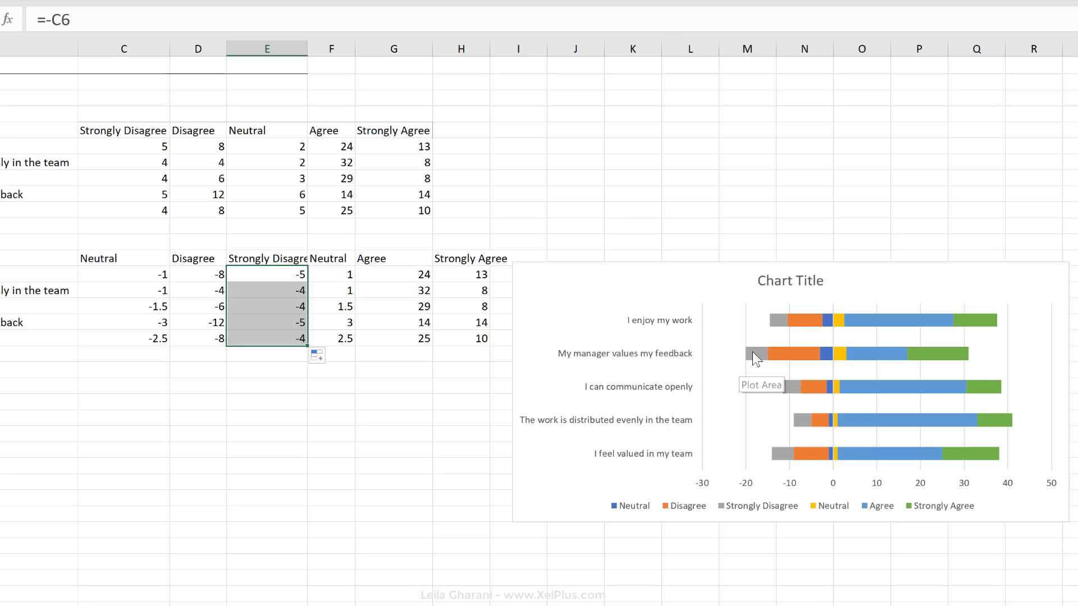
Select the Strongly Disagree, Disagree and first Neutral bars in turn.
{"action": "left_click", "coordinate": [754, 355]}
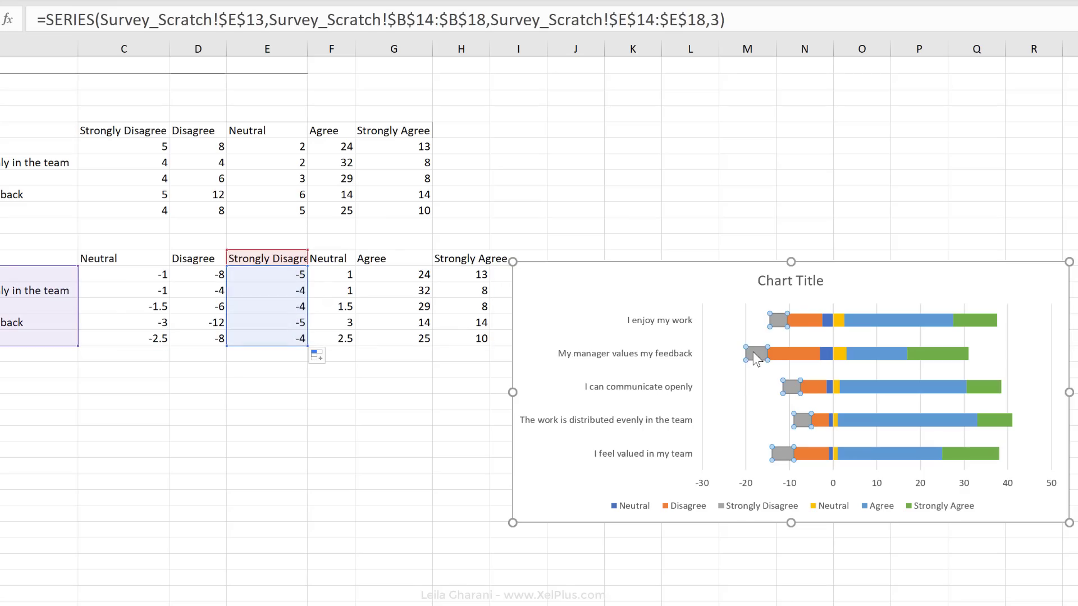
{"action": "left_click", "coordinate": [818, 357]}
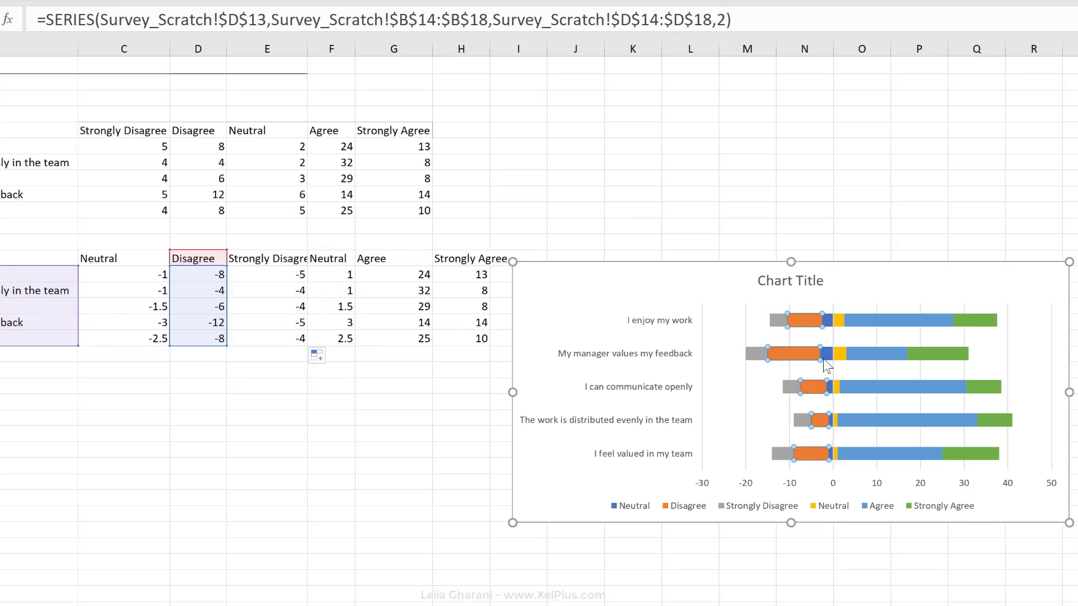
{"action": "left_click", "coordinate": [825, 359]}
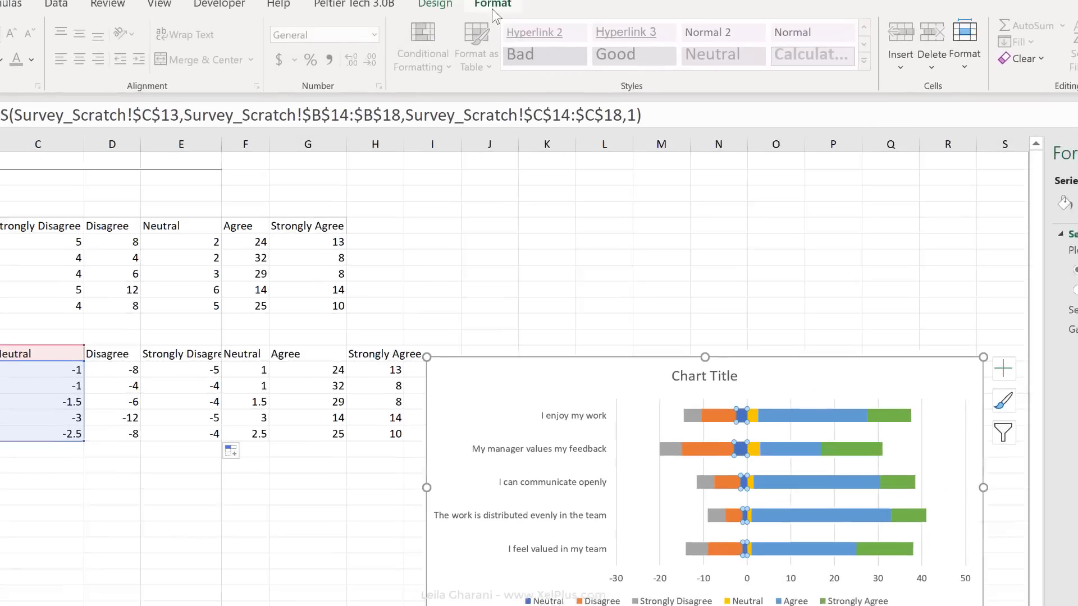
Fill Neutral bars light grey and Strongly Agree dark blue, and delete the vertical gridlines.
{"action": "left_click", "coordinate": [482, 20]}
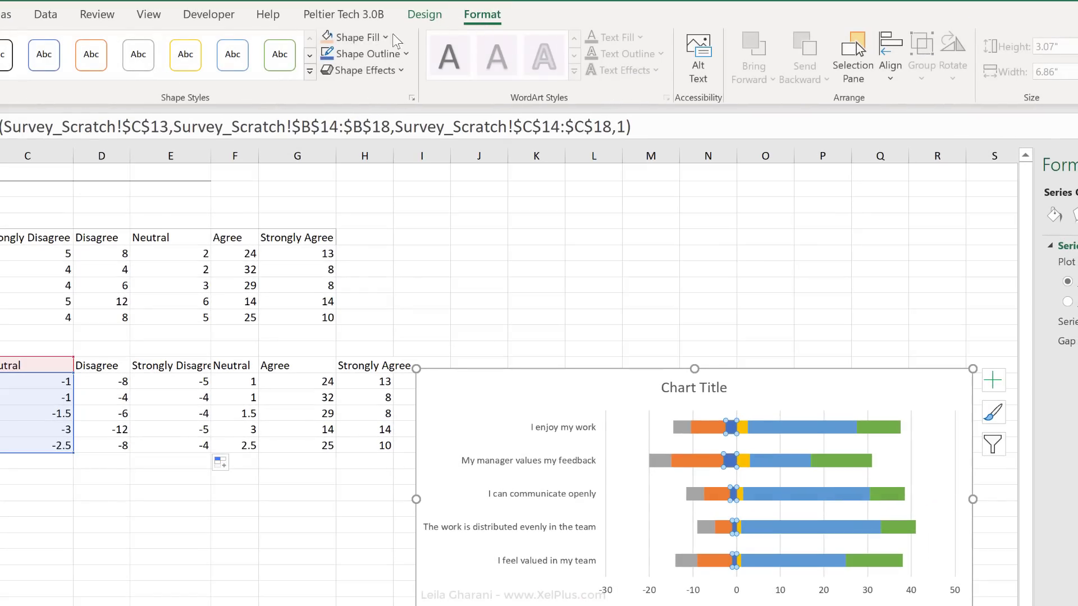
{"action": "left_click", "coordinate": [371, 37]}
{"action": "left_click", "coordinate": [350, 95]}
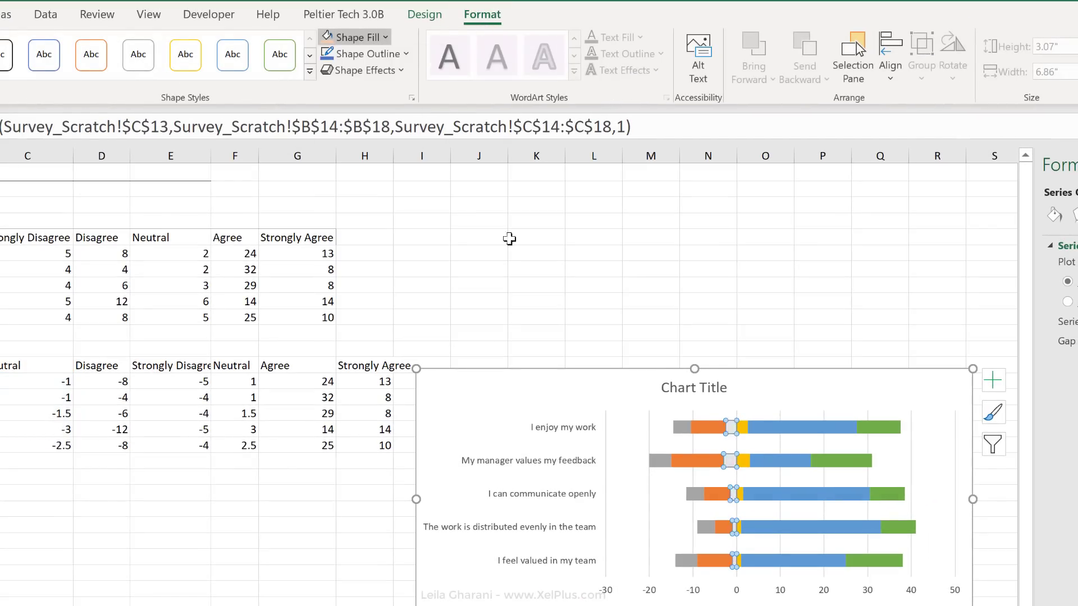
{"action": "left_click", "coordinate": [741, 427]}
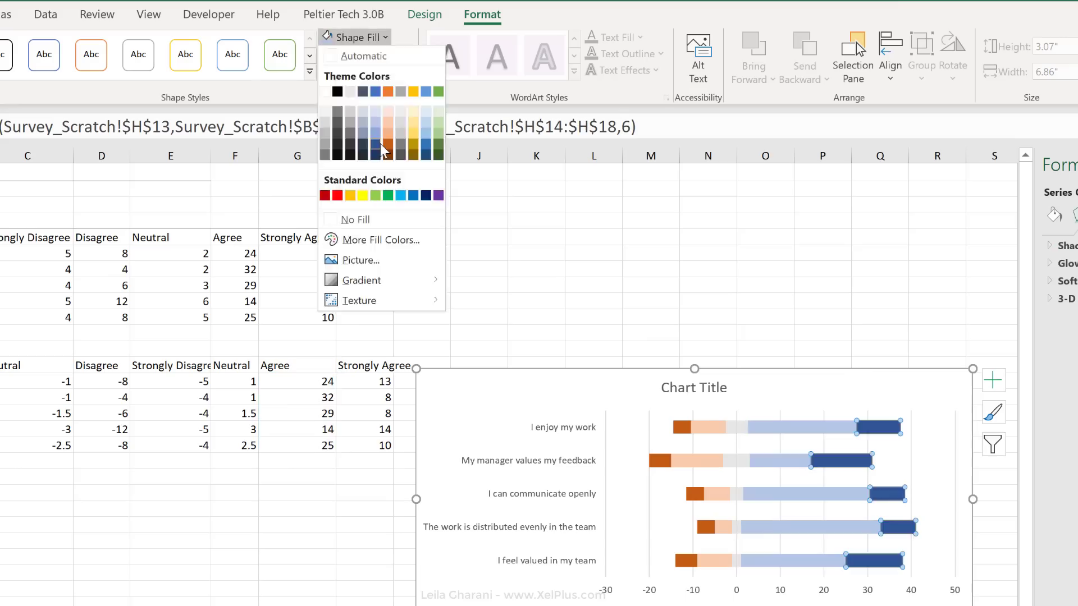
{"action": "left_click", "coordinate": [382, 145]}
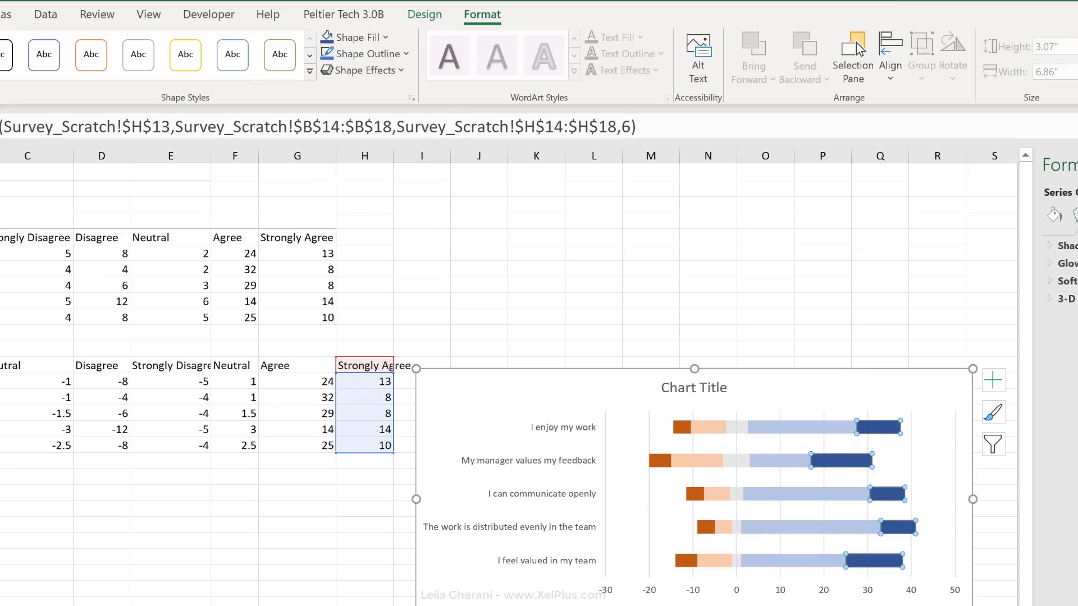
{"action": "left_click", "coordinate": [649, 508]}
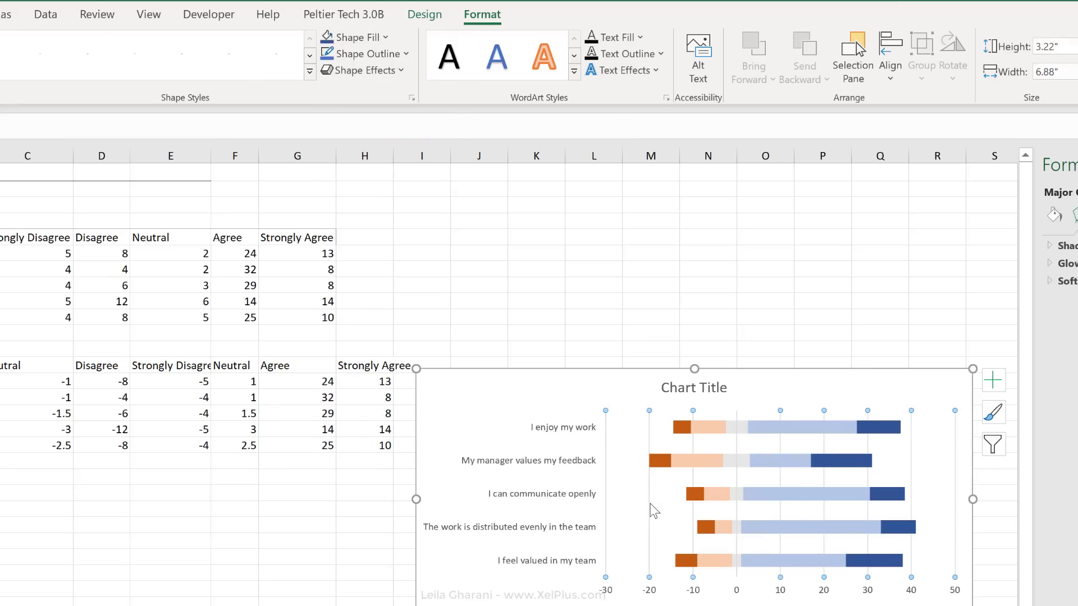
{"action": "key", "text": "Delete"}
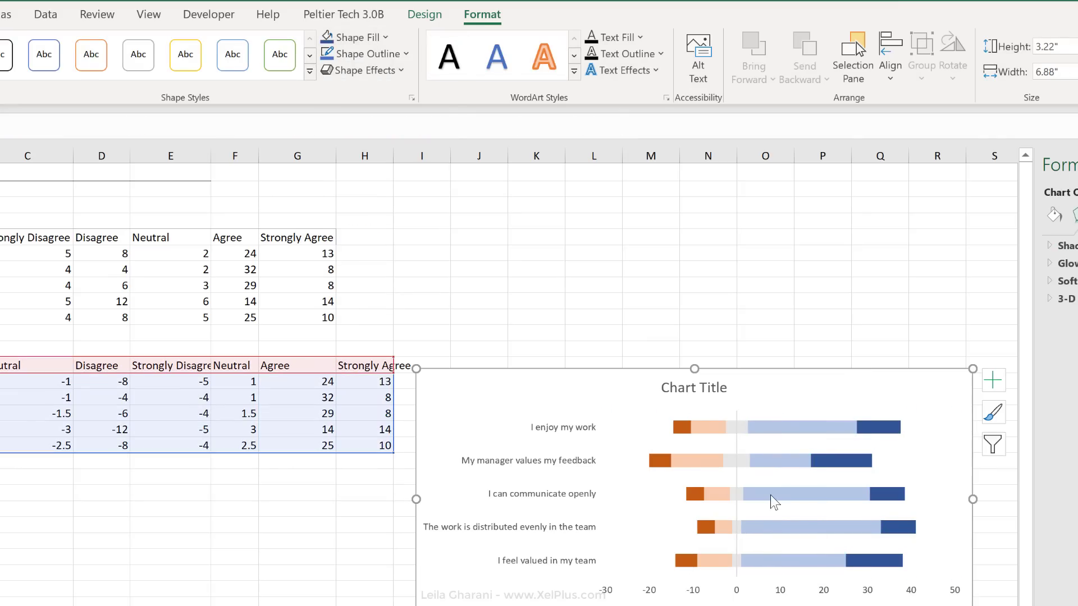
Position the chart legend at the top.
{"action": "left_click", "coordinate": [704, 600]}
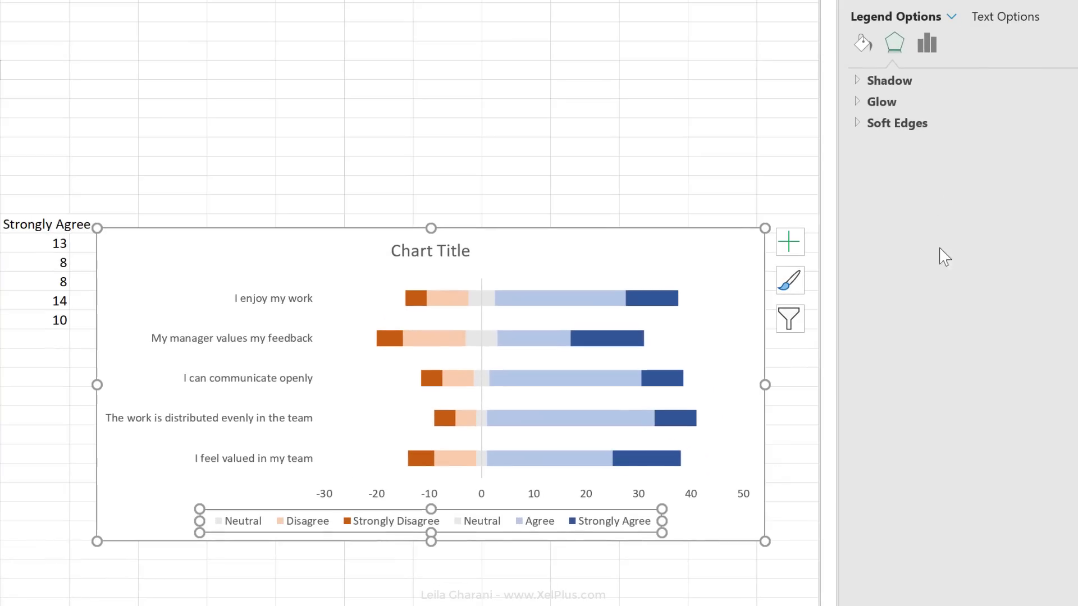
{"action": "left_click", "coordinate": [928, 45]}
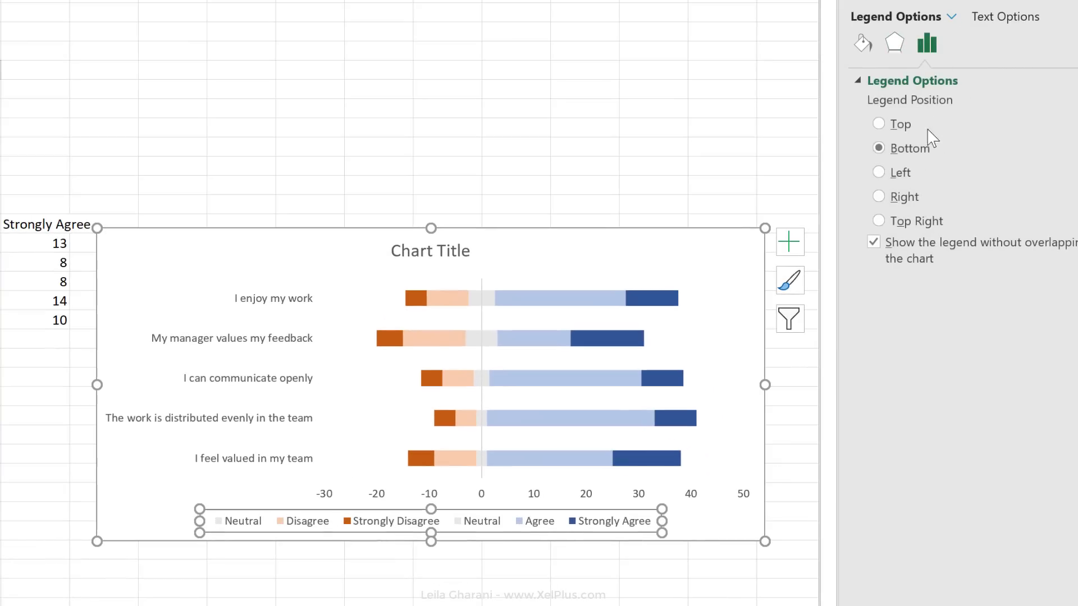
{"action": "left_click", "coordinate": [879, 124]}
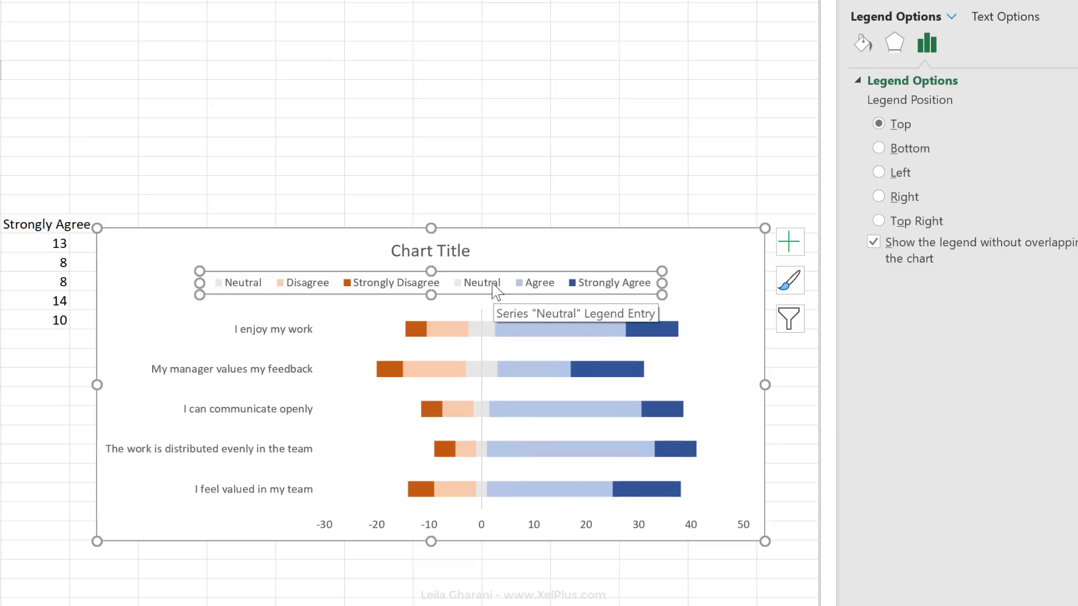
Delete the duplicate first Neutral legend entry and check the halved Neutral formula in C15.
{"action": "left_click", "coordinate": [248, 289]}
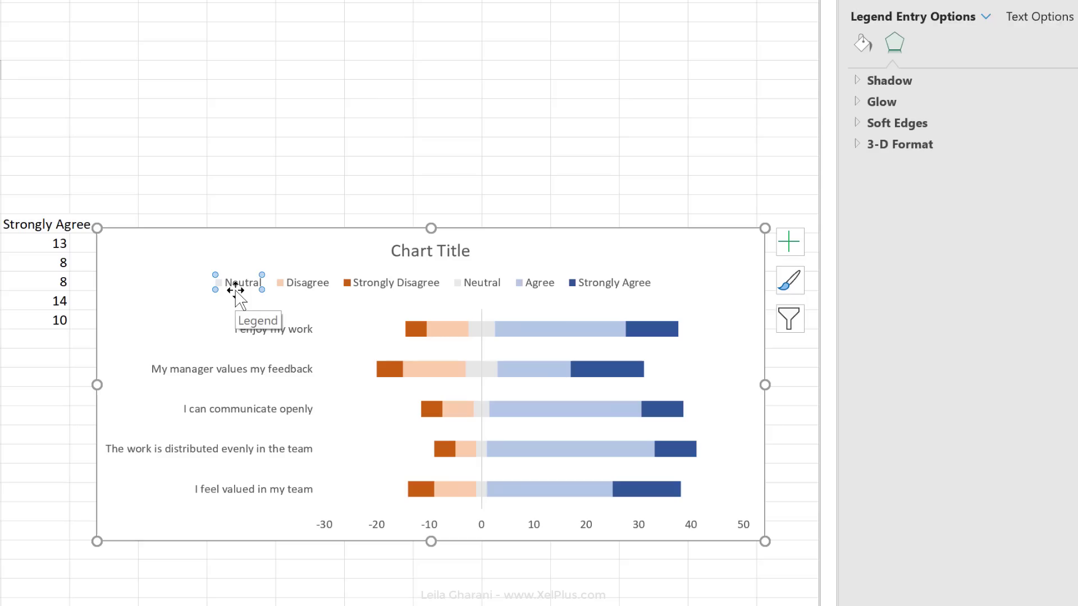
{"action": "key", "text": "Delete"}
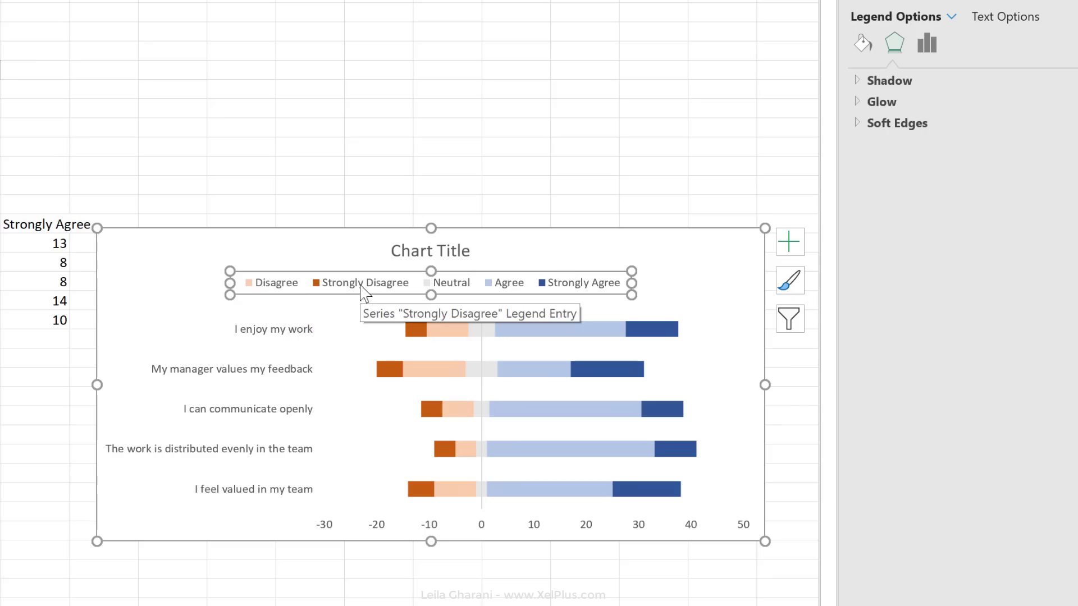
{"action": "left_click", "coordinate": [420, 334]}
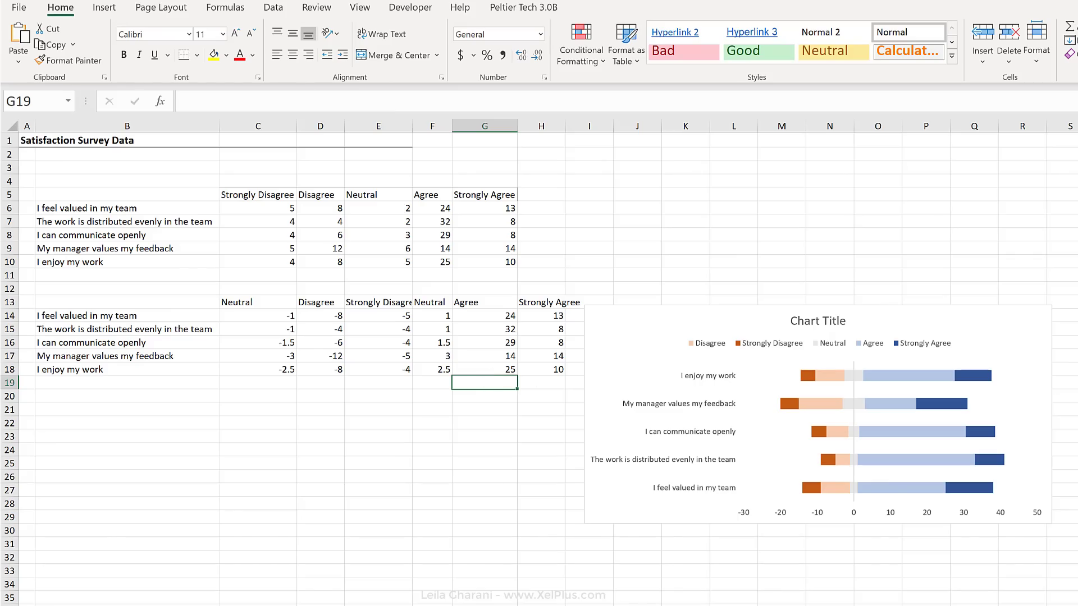
{"action": "key", "text": "Up"}
{"action": "key", "text": "Up"}
{"action": "key", "text": "Up"}
{"action": "key", "text": "Left"}
{"action": "key", "text": "Left"}
{"action": "key", "text": "Left"}
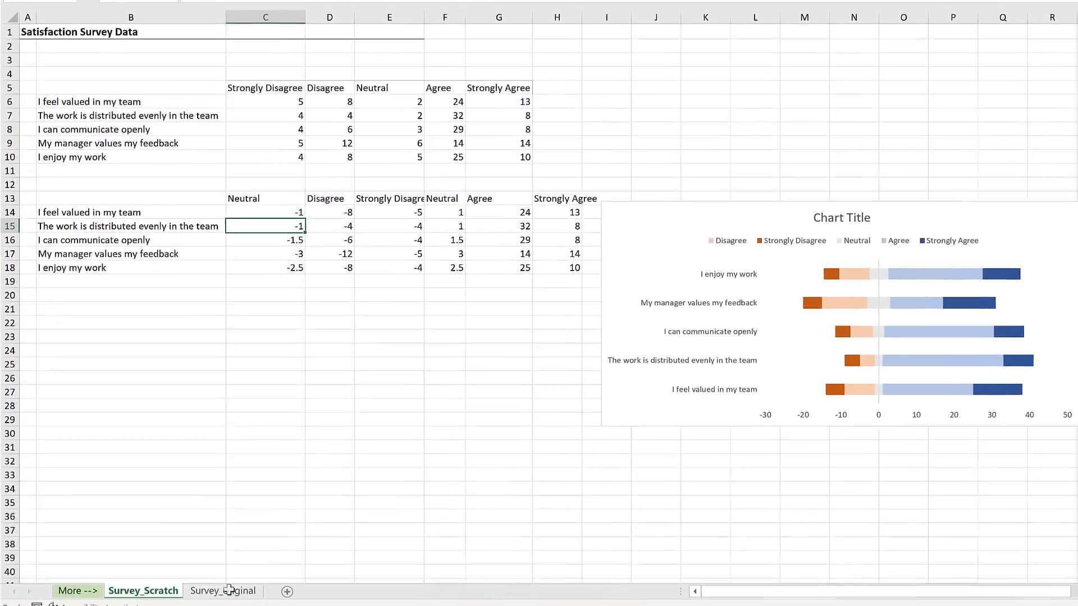
Select the Survey_original table B5:G10 and launch Peltier Tech's Diverging Bars chart settings.
{"action": "left_click", "coordinate": [213, 575]}
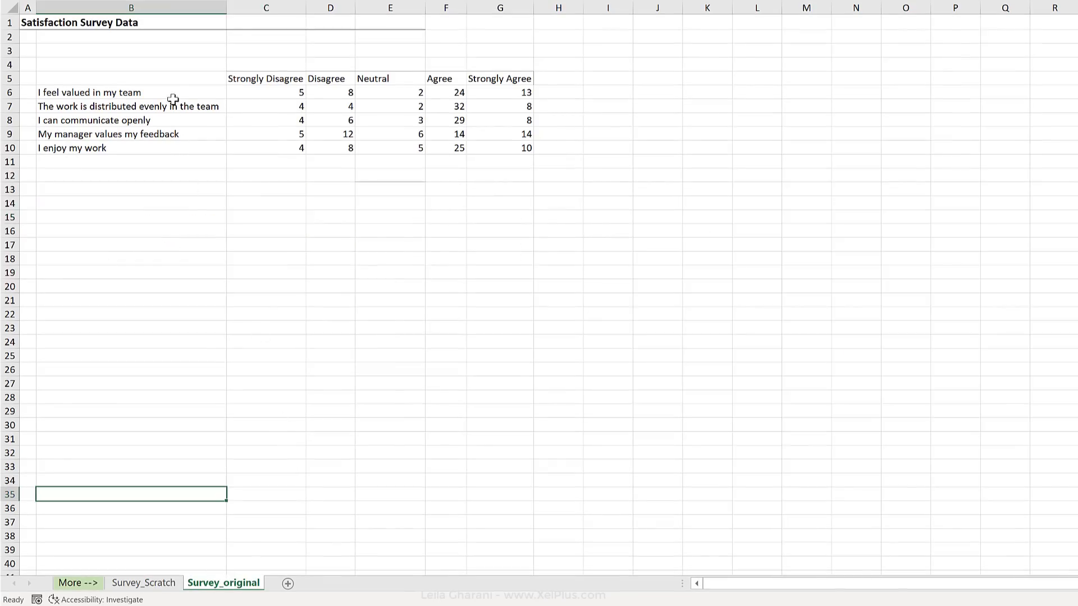
{"action": "left_click_drag", "start_coordinate": [173, 81], "coordinate": [511, 147]}
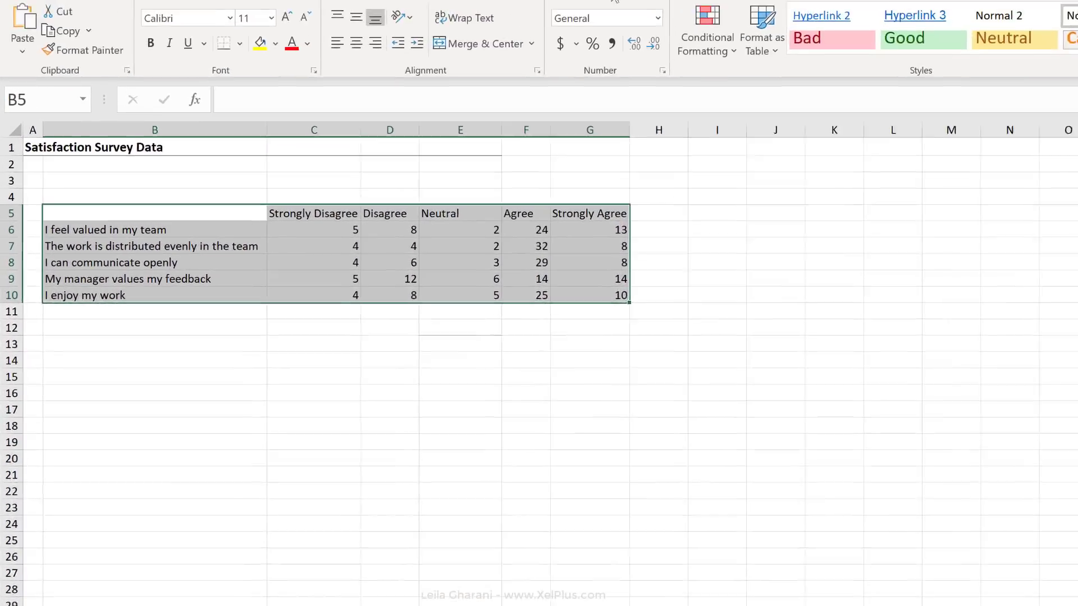
{"action": "left_click", "coordinate": [638, 15]}
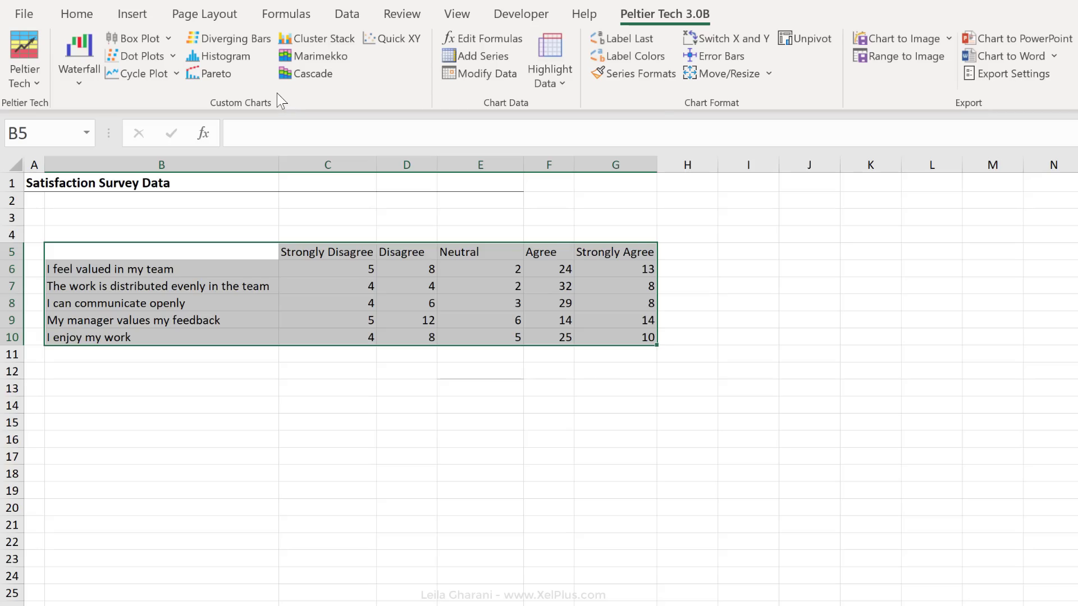
{"action": "left_click", "coordinate": [245, 40]}
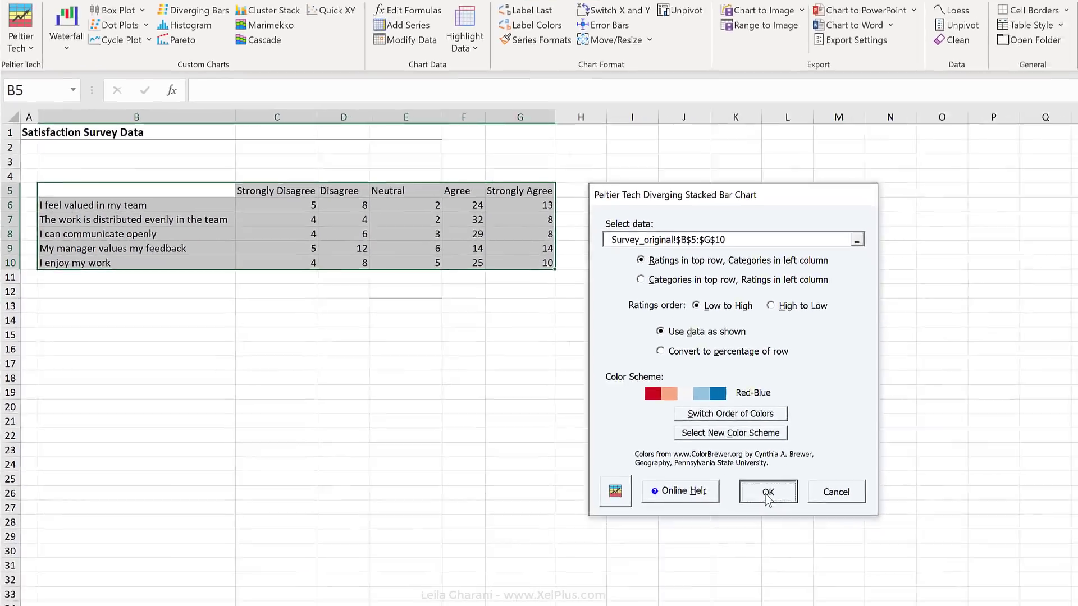
{"action": "left_click", "coordinate": [852, 569]}
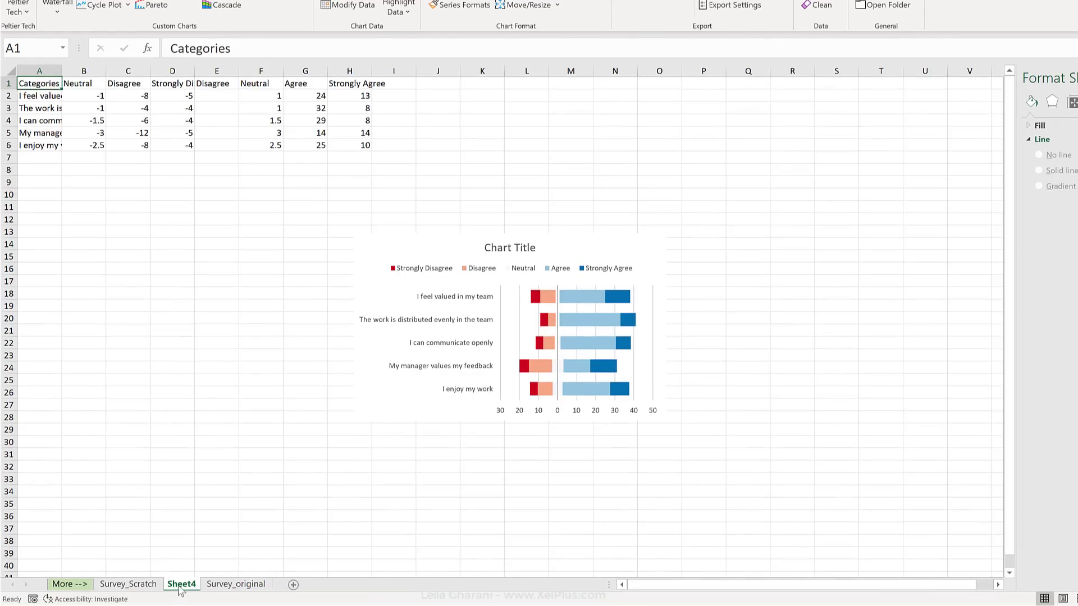
{"action": "left_click", "coordinate": [386, 413]}
{"action": "left_click_drag", "start_coordinate": [354, 422], "coordinate": [233, 430]}
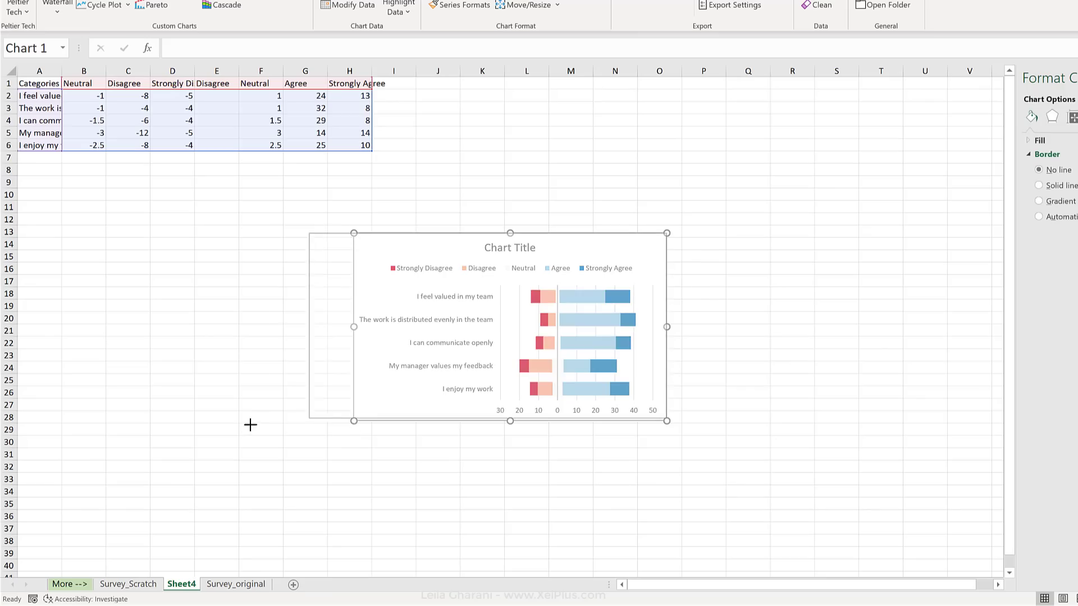
{"action": "left_click_drag", "start_coordinate": [313, 241], "coordinate": [153, 181]}
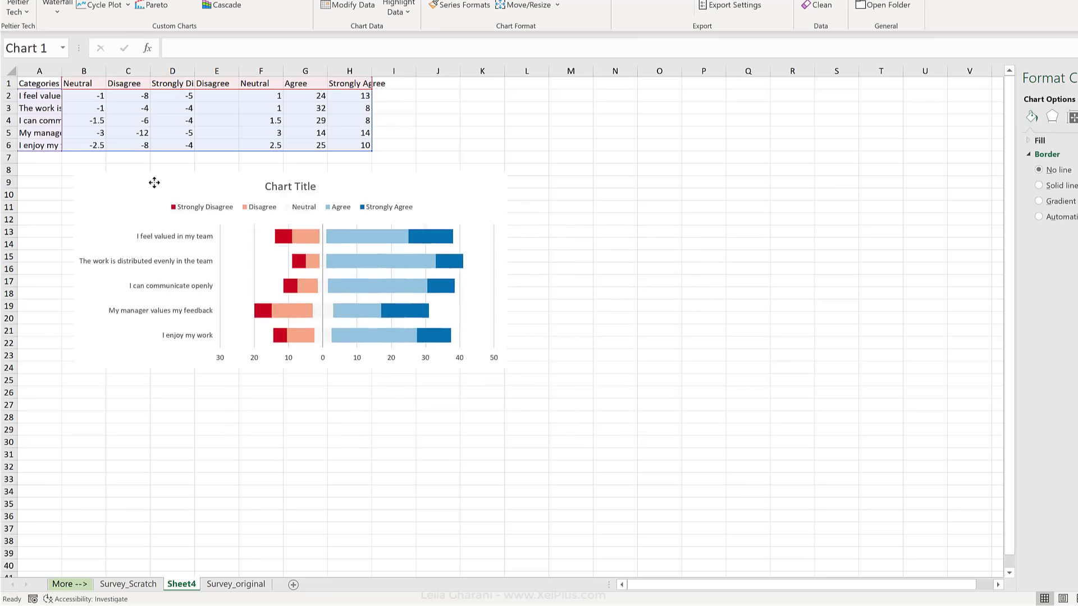
{"action": "left_click", "coordinate": [151, 128]}
{"action": "left_click", "coordinate": [140, 120]}
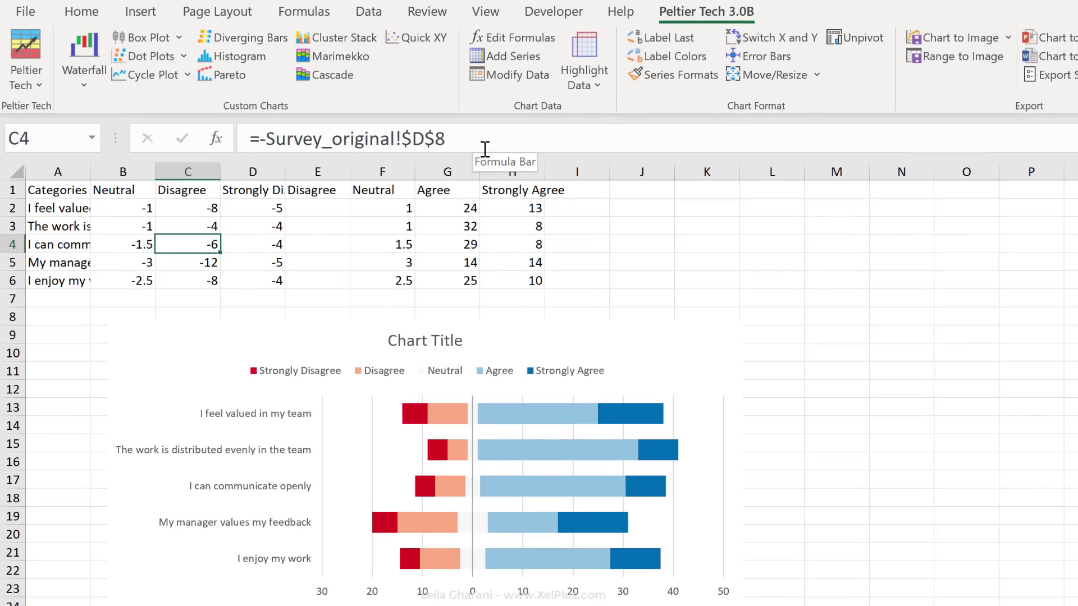
{"action": "left_click", "coordinate": [520, 417]}
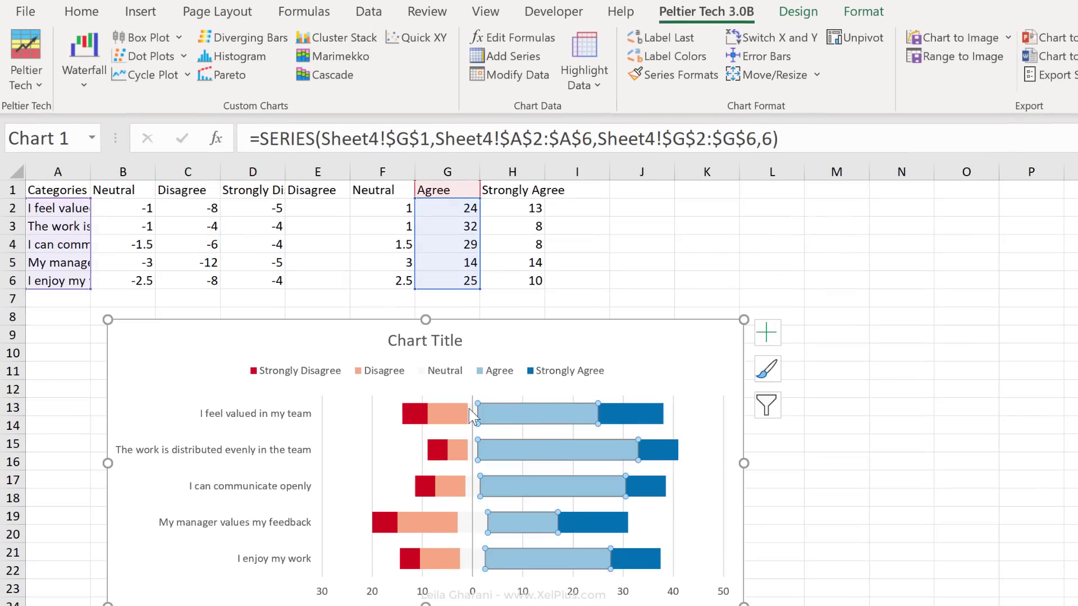
{"action": "left_click", "coordinate": [413, 413]}
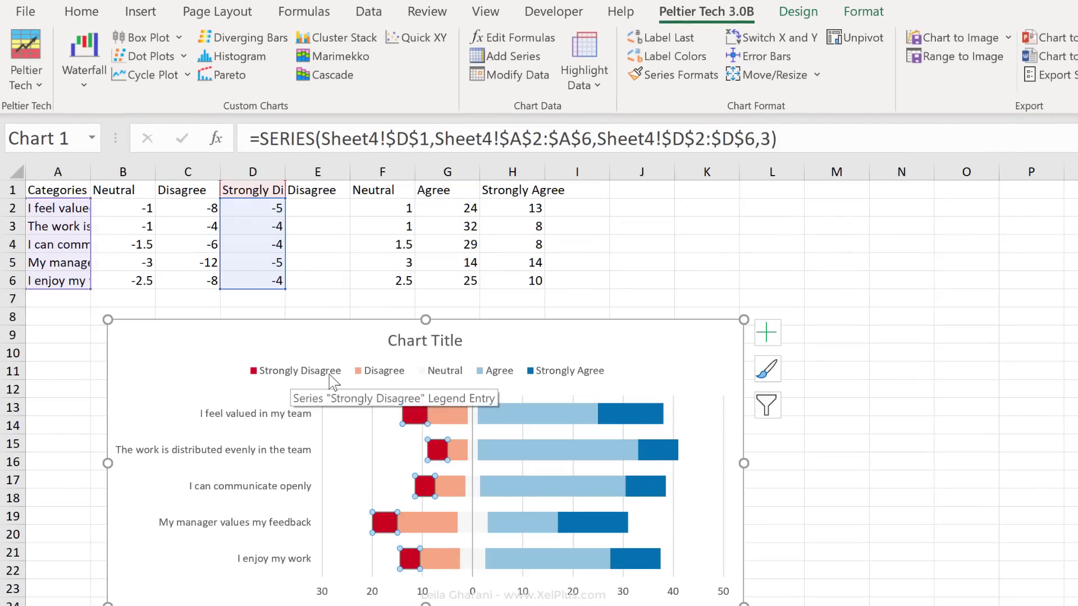
{"action": "mouse_move", "coordinate": [415, 414]}
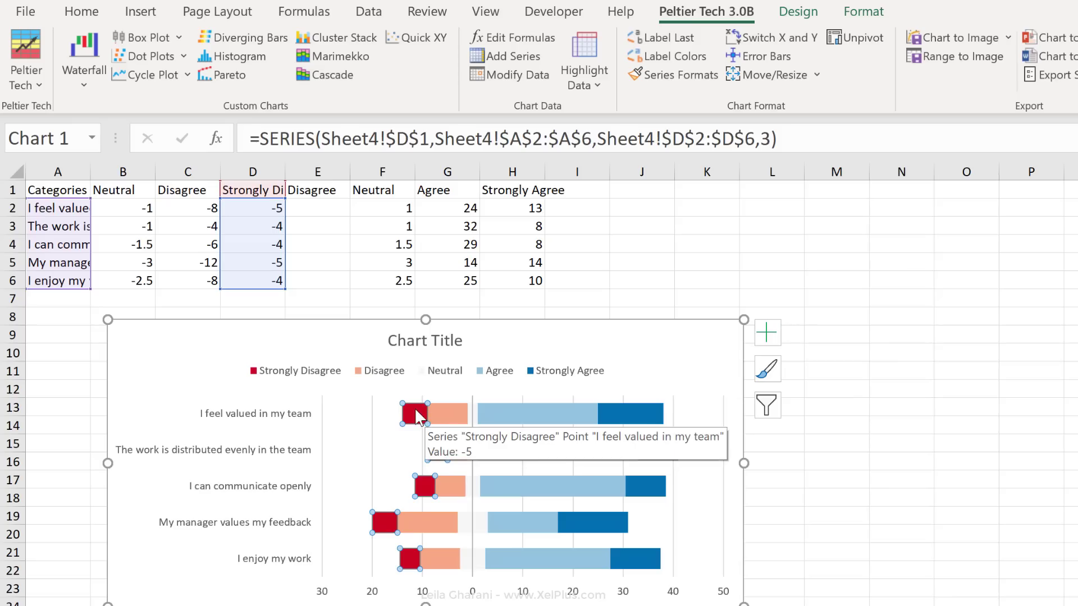
{"action": "left_click", "coordinate": [383, 374]}
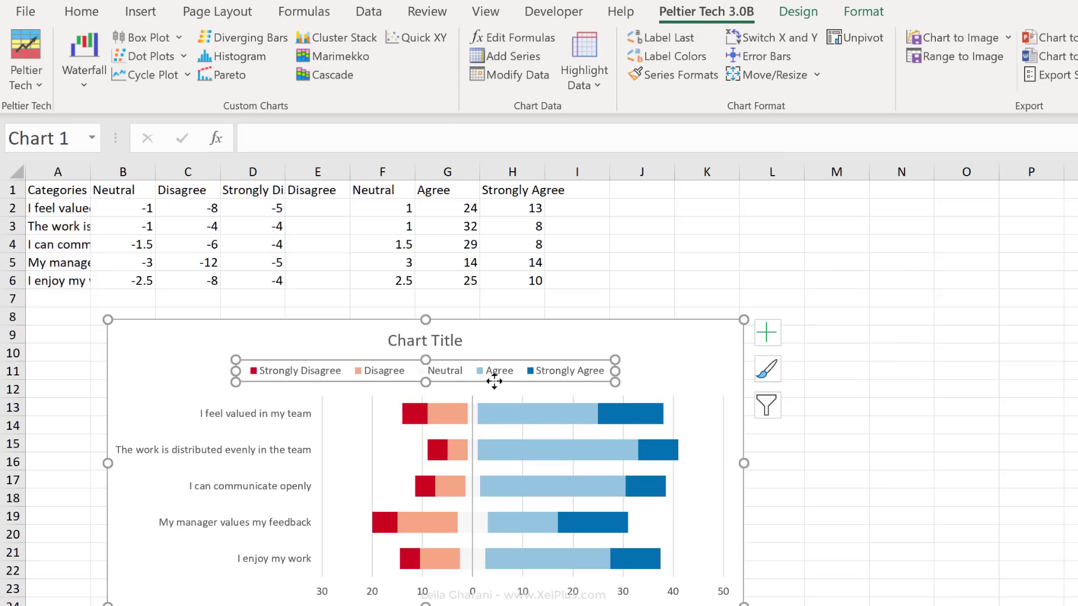
{"action": "left_click", "coordinate": [633, 414]}
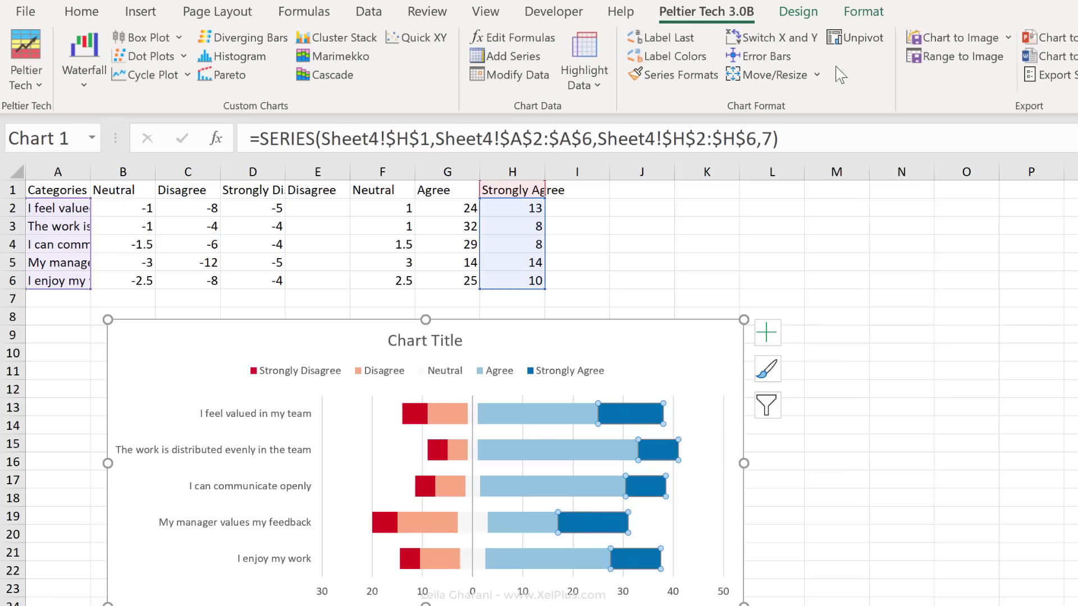
{"action": "left_click", "coordinate": [851, 11]}
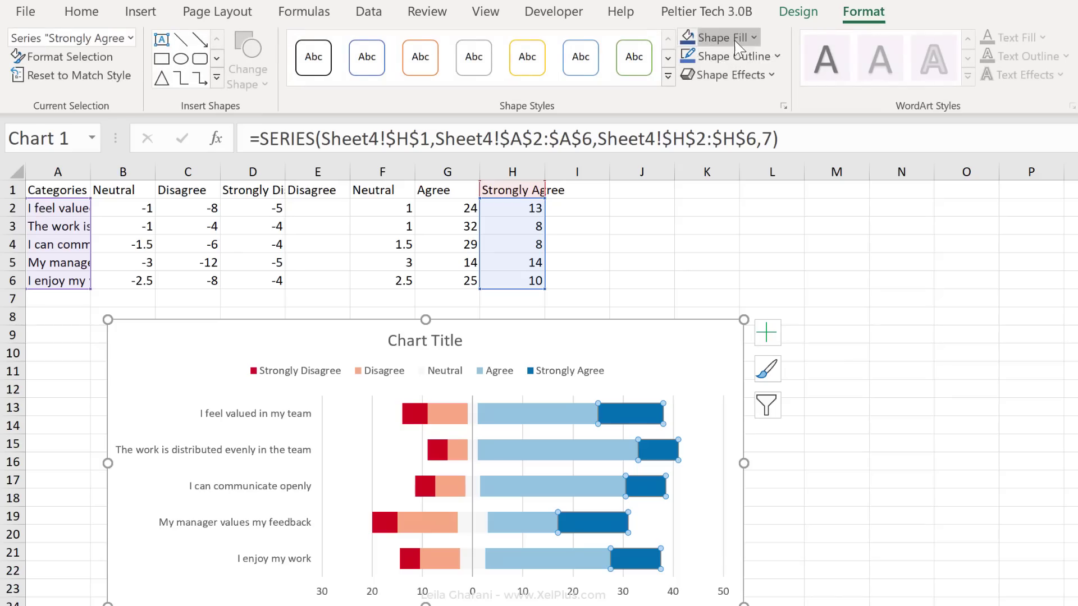
{"action": "left_click", "coordinate": [746, 38]}
{"action": "left_click", "coordinate": [890, 310]}
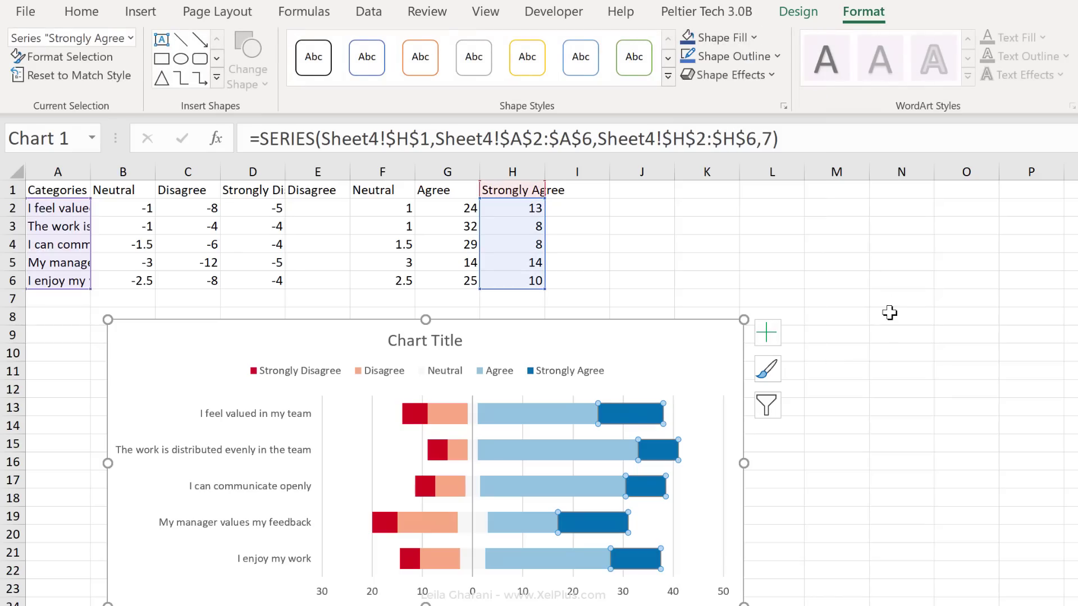
{"action": "left_click", "coordinate": [635, 394]}
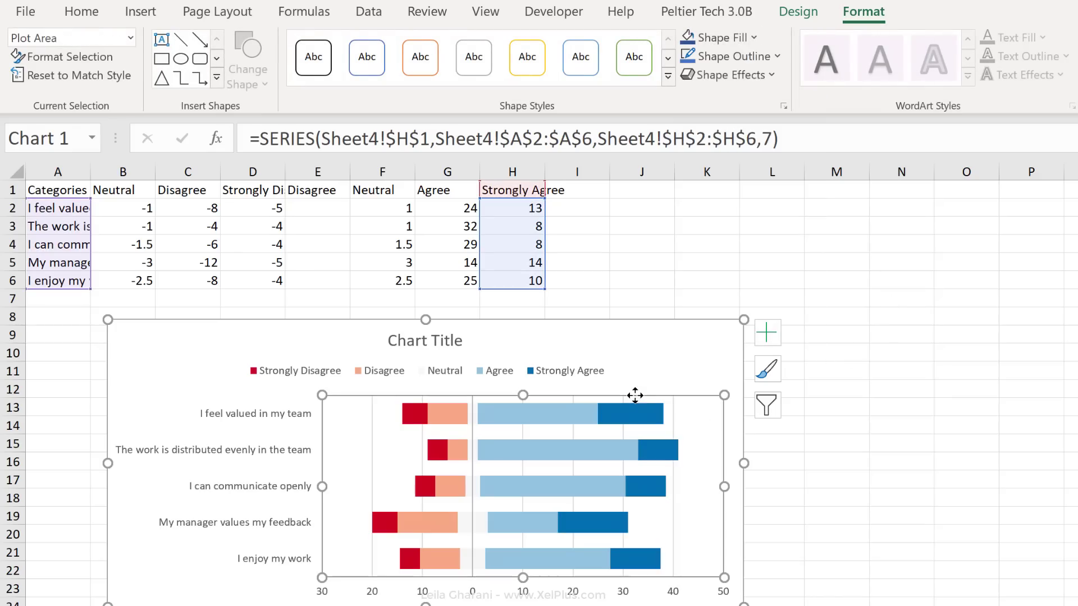
{"action": "left_click", "coordinate": [404, 244]}
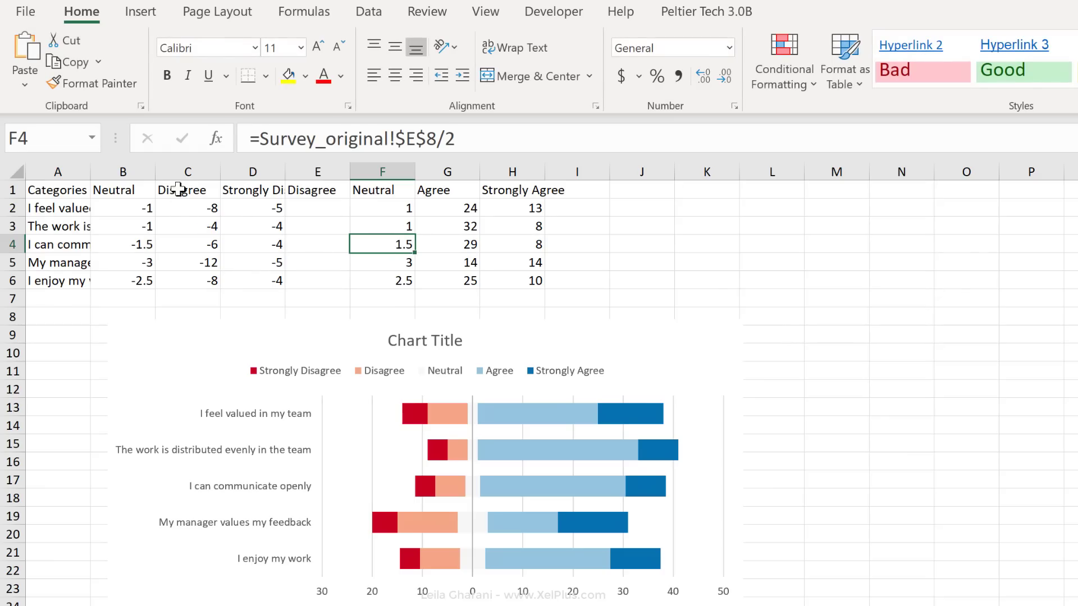
{"action": "left_click", "coordinate": [188, 226]}
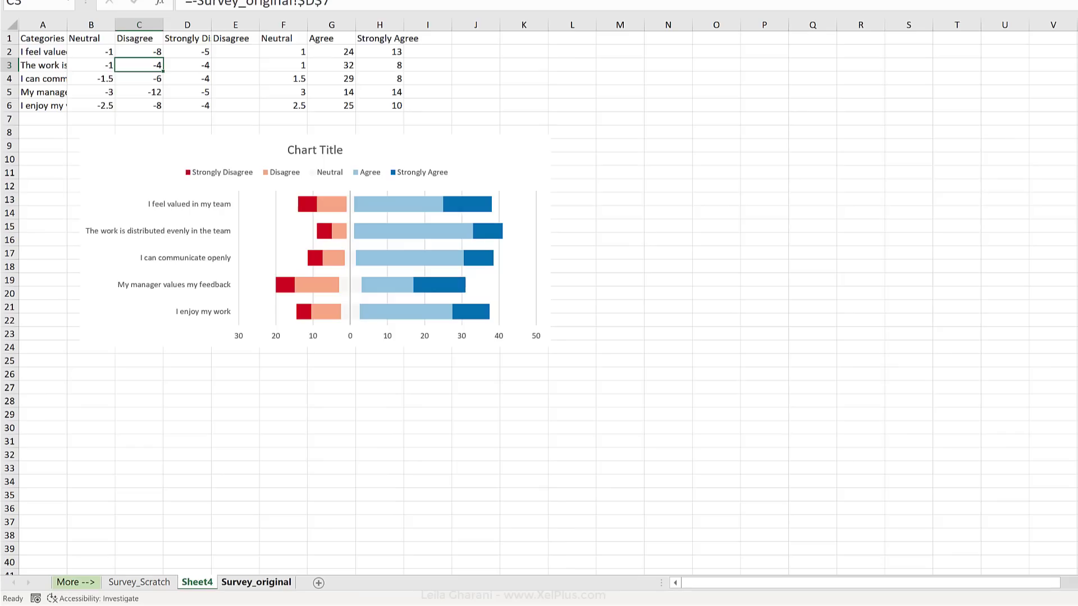
Change the manager-feedback row to 10 Strongly Disagree and 9 Strongly Agree.
{"action": "left_click", "coordinate": [265, 148]}
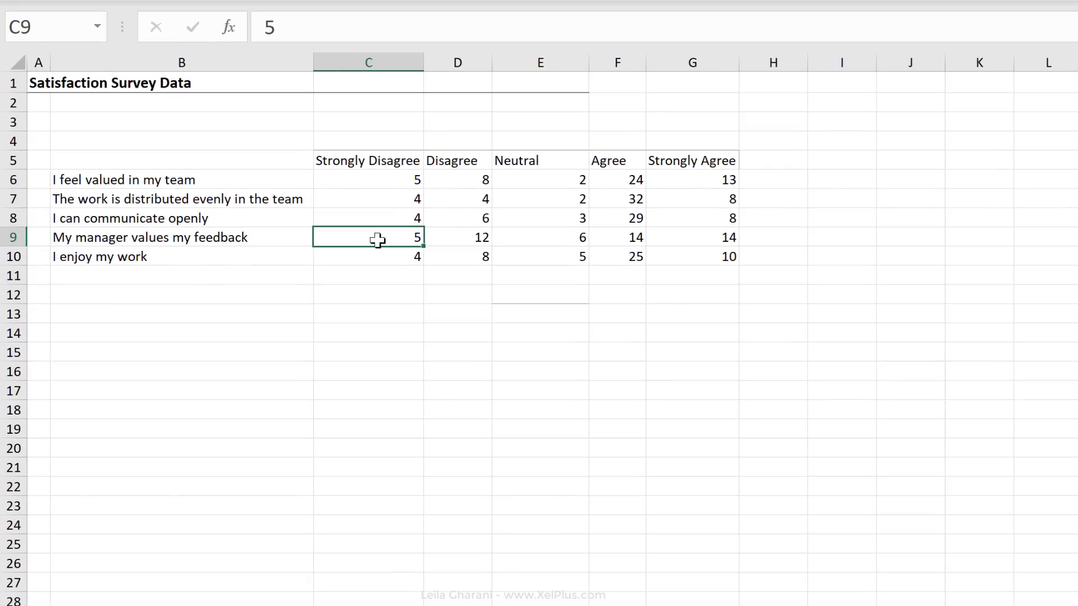
{"action": "type", "text": "1"}
{"action": "type", "text": "0"}
{"action": "key", "text": "Right"}
{"action": "key", "text": "Right"}
{"action": "key", "text": "Right"}
{"action": "key", "text": "Right"}
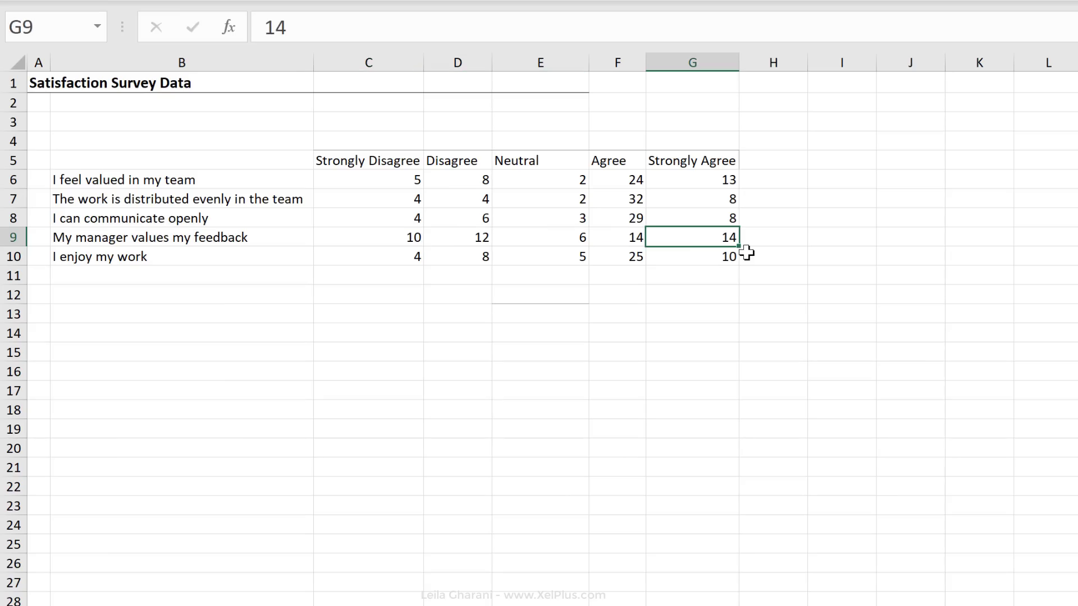
{"action": "type", "text": "9"}
{"action": "key", "text": "Return"}
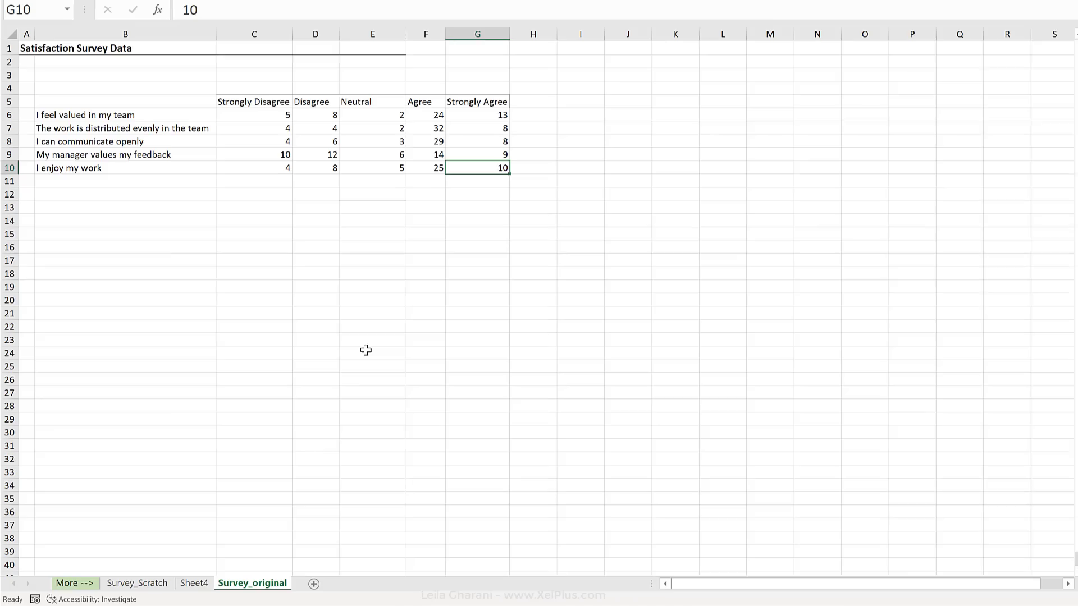
On Sheet4, select the Strongly Disagree and Strongly Agree bars to check the update.
{"action": "left_click", "coordinate": [194, 582]}
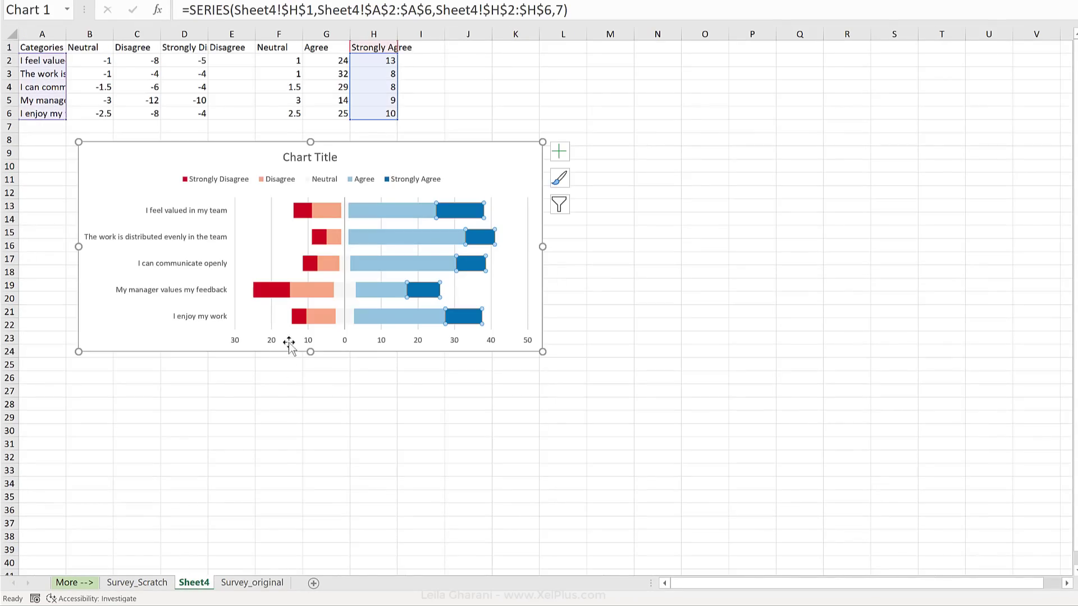
{"action": "left_click", "coordinate": [256, 287]}
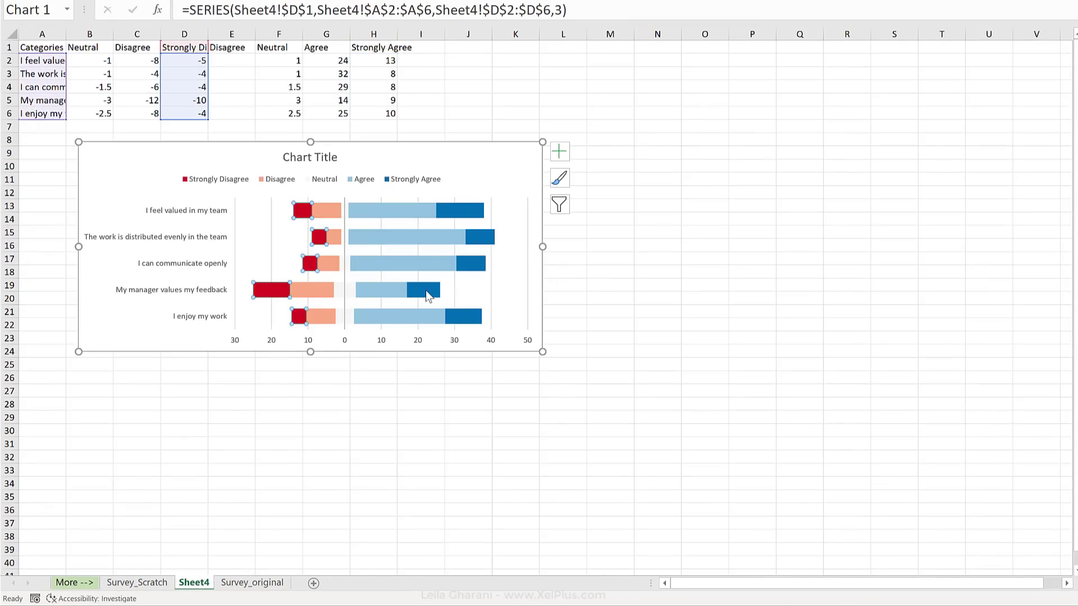
{"action": "left_click", "coordinate": [426, 291]}
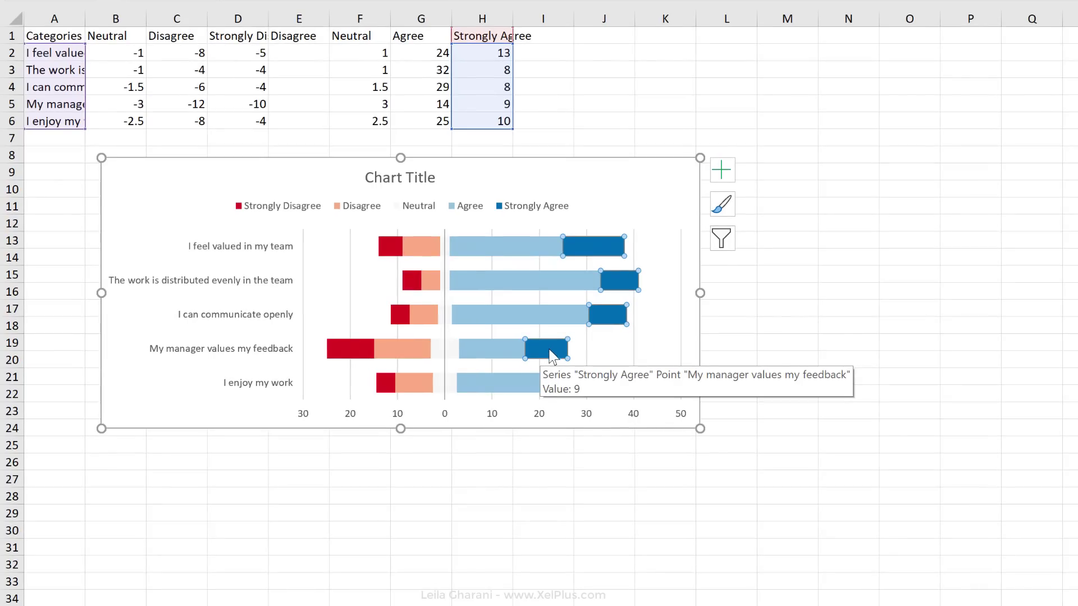
Add data labels to the Strongly Agree, Agree, Disagree and Strongly Disagree bars, then select the Disagree labels.
{"action": "right_click", "coordinate": [554, 358]}
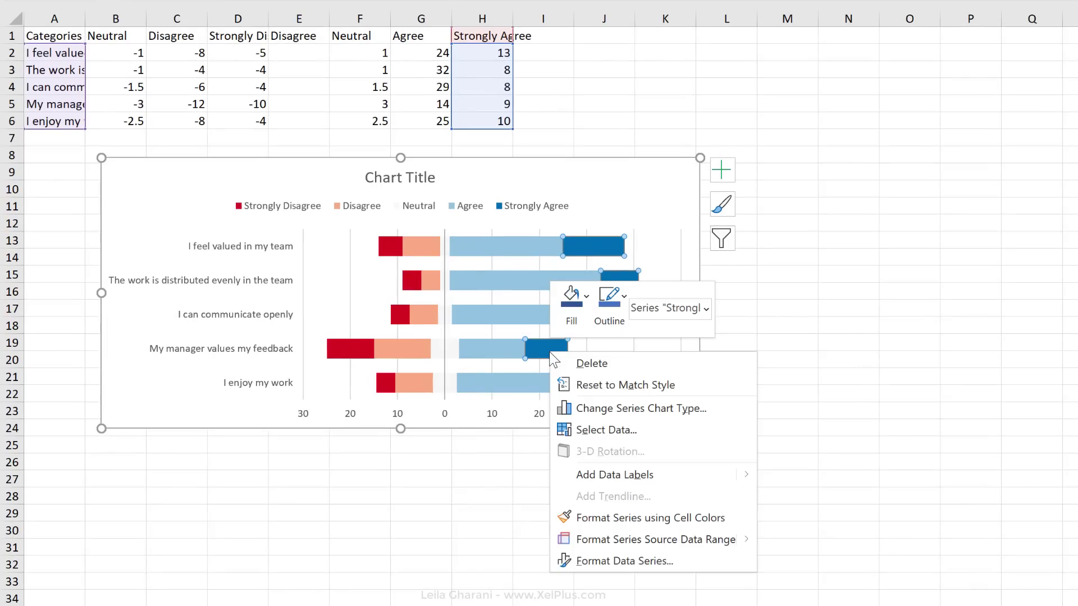
{"action": "left_click", "coordinate": [610, 475]}
{"action": "right_click", "coordinate": [497, 350]}
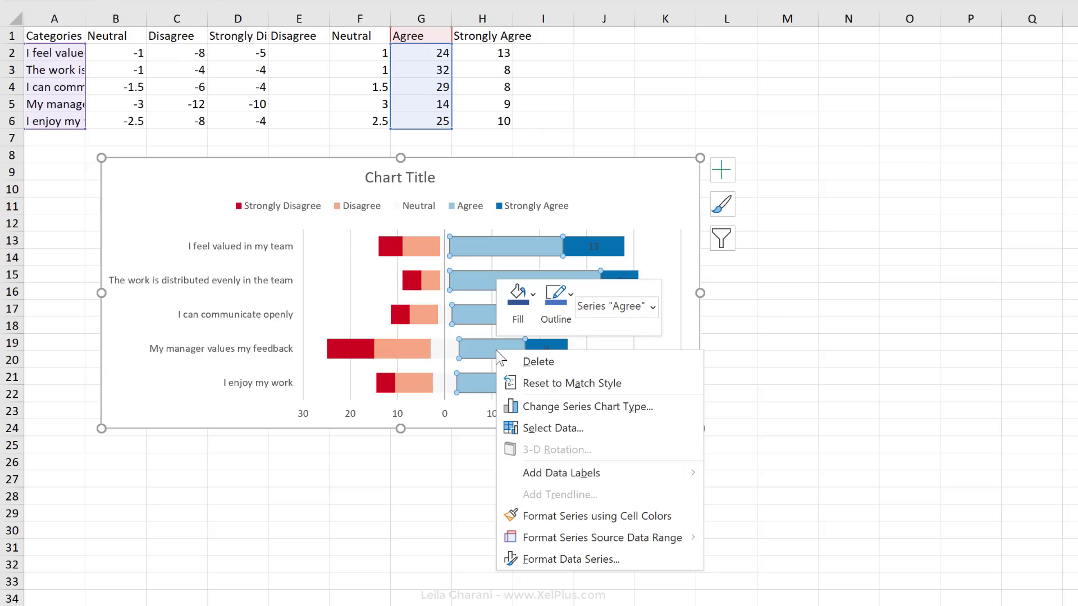
{"action": "left_click", "coordinate": [552, 473]}
{"action": "right_click", "coordinate": [391, 349]}
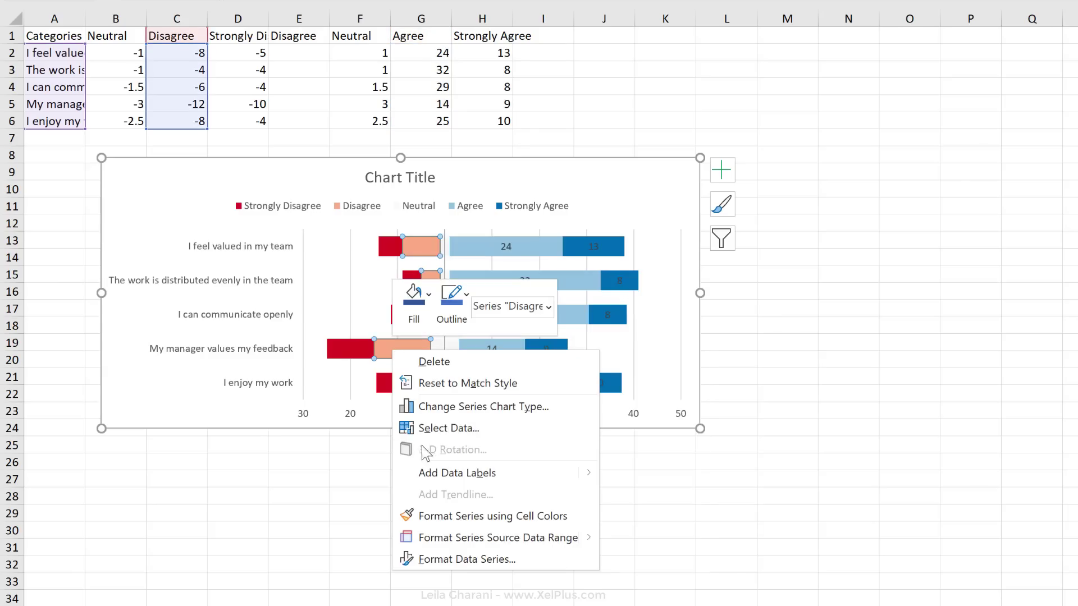
{"action": "left_click", "coordinate": [423, 470]}
{"action": "right_click", "coordinate": [354, 348]}
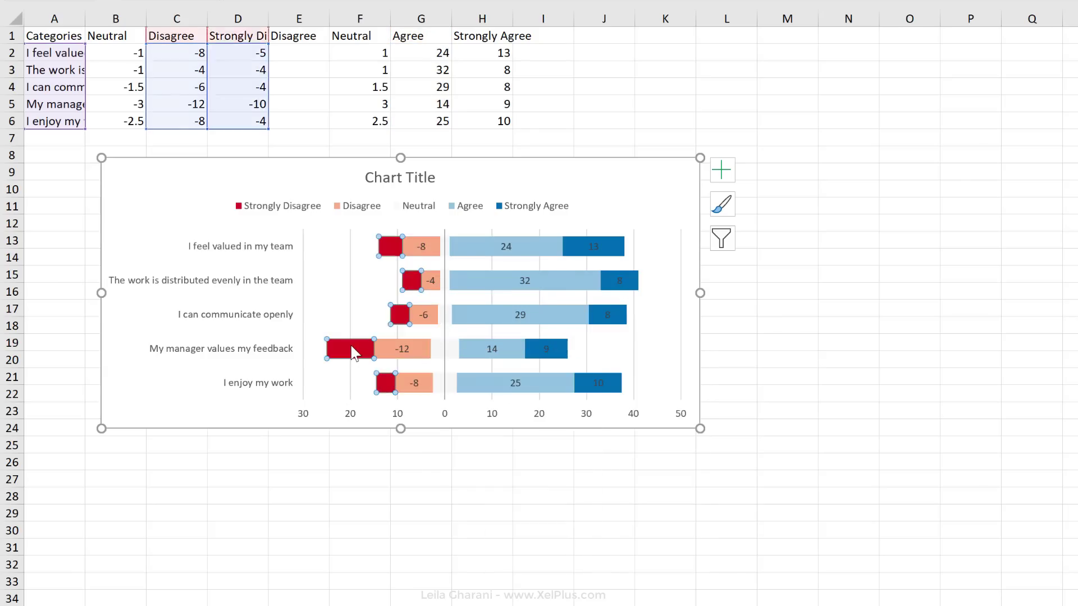
{"action": "left_click", "coordinate": [404, 468]}
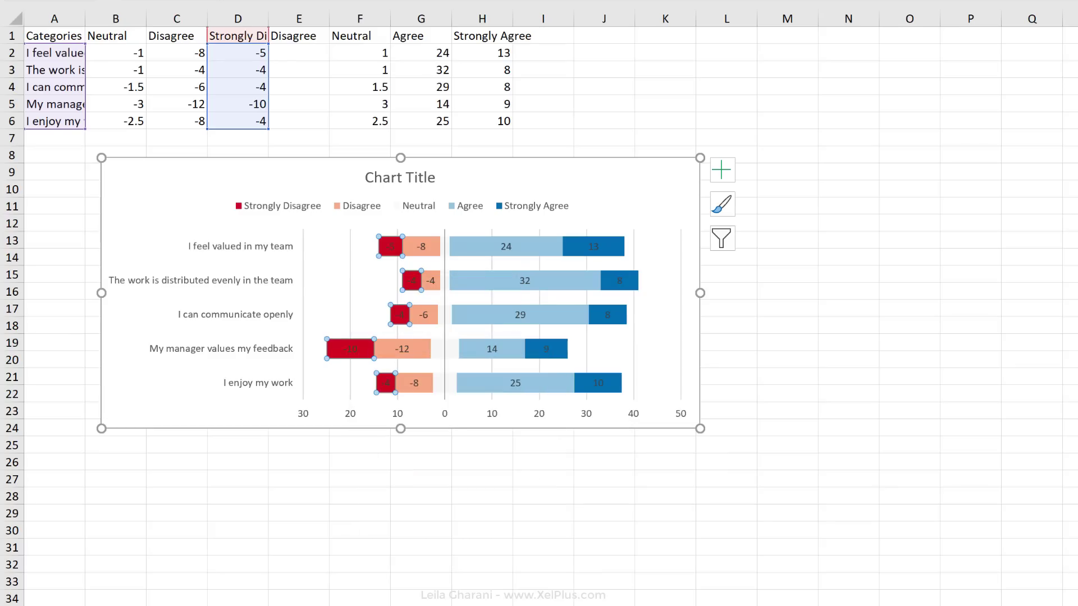
{"action": "left_click", "coordinate": [430, 280]}
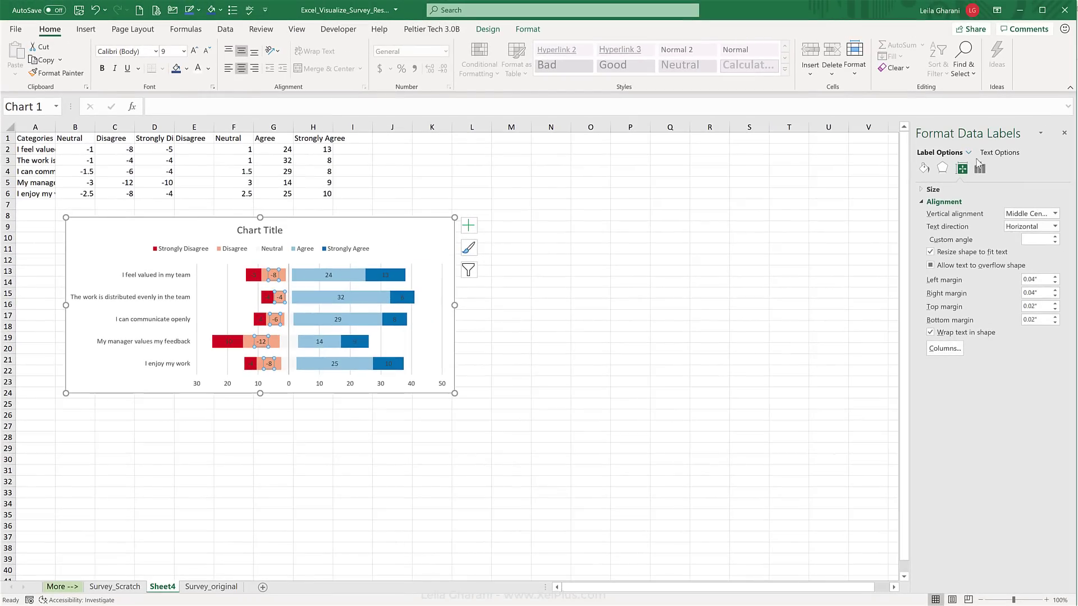
Give the Disagree labels the custom number format #;# so minus signs disappear.
{"action": "left_click", "coordinate": [982, 170]}
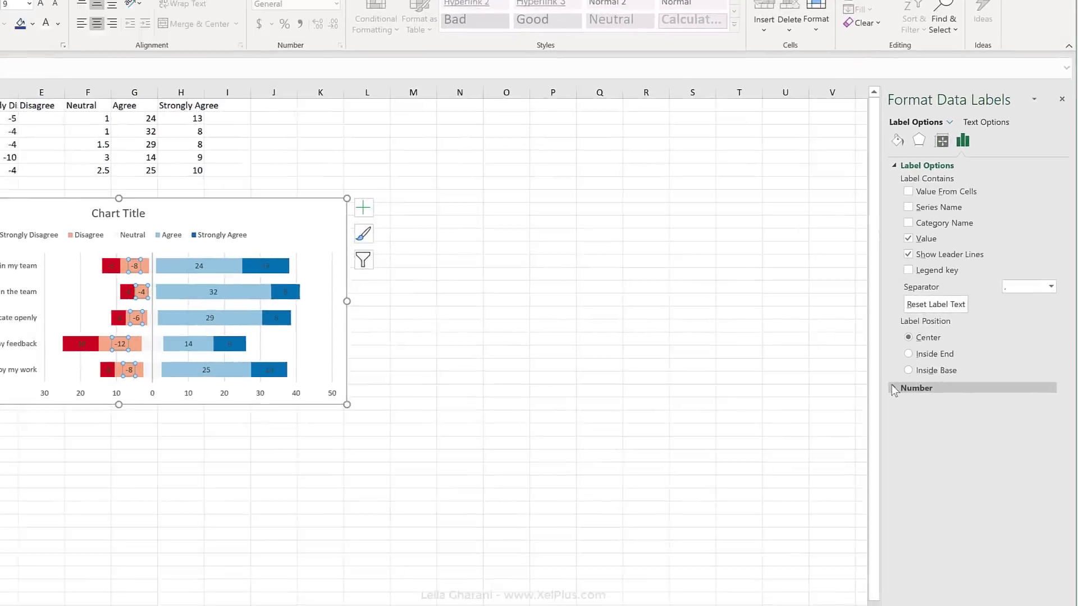
{"action": "left_click", "coordinate": [936, 379]}
{"action": "left_click", "coordinate": [930, 451]}
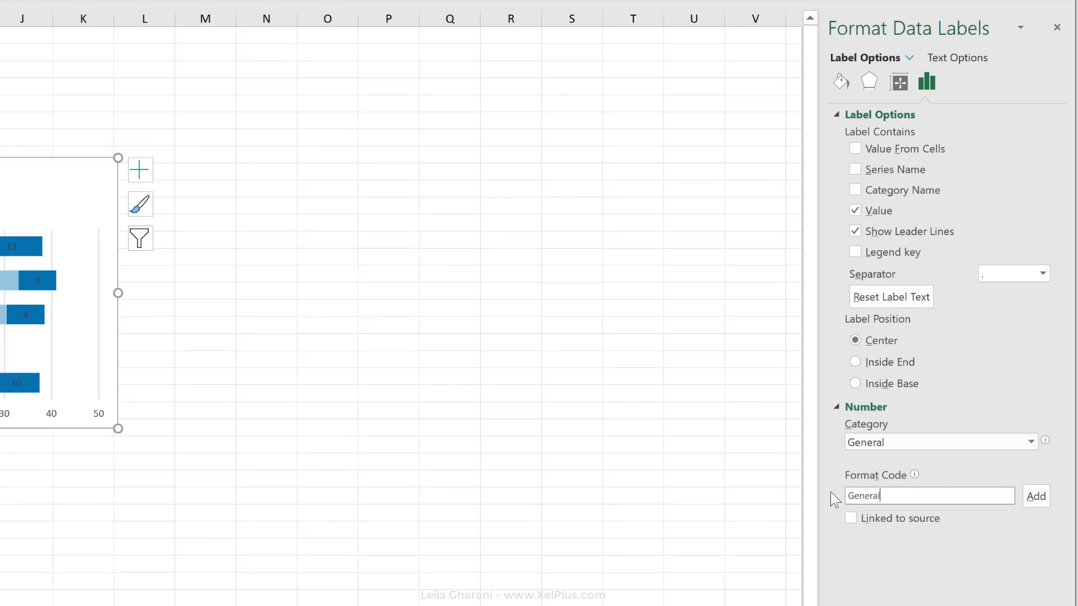
{"action": "double_click", "coordinate": [866, 496]}
{"action": "type", "text": "#;#"}
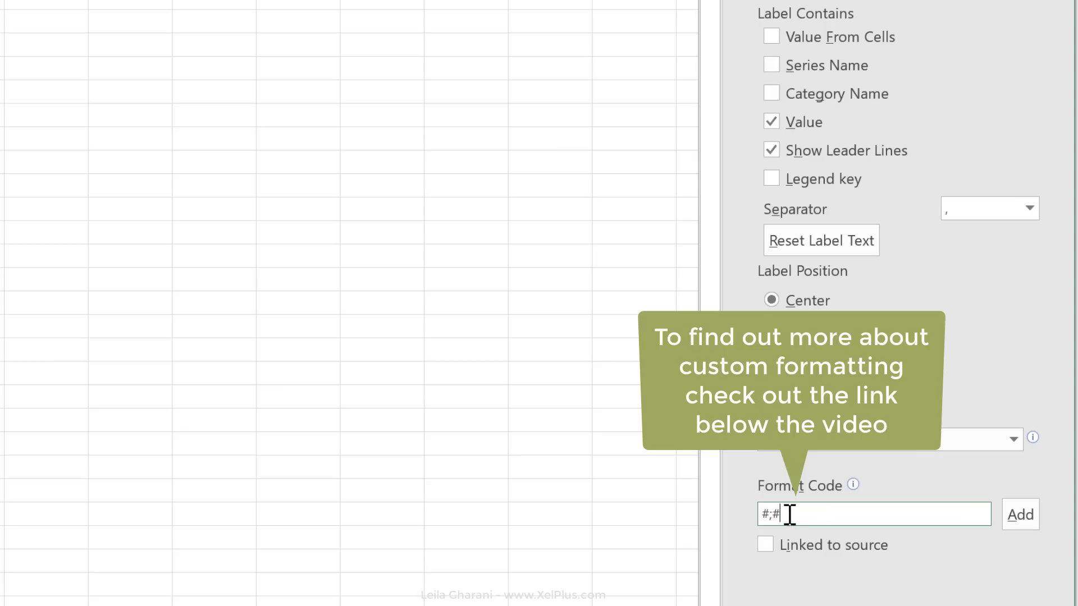
{"action": "left_click", "coordinate": [769, 513]}
{"action": "left_click_drag", "start_coordinate": [768, 514], "coordinate": [798, 512]}
{"action": "left_click", "coordinate": [798, 512]}
{"action": "left_click_drag", "start_coordinate": [743, 515], "coordinate": [799, 516]}
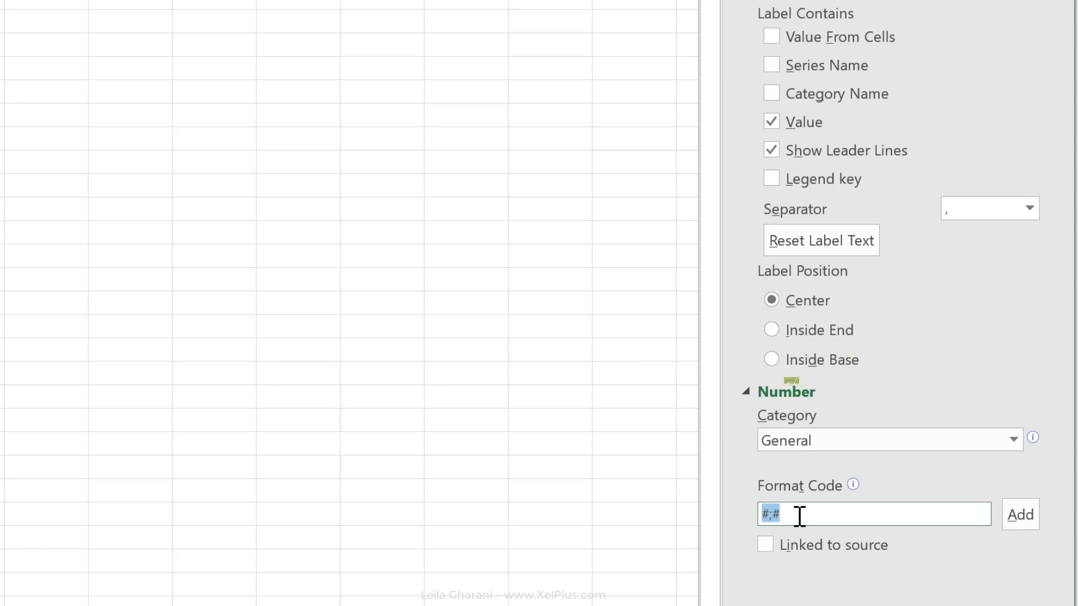
{"action": "left_click", "coordinate": [800, 516]}
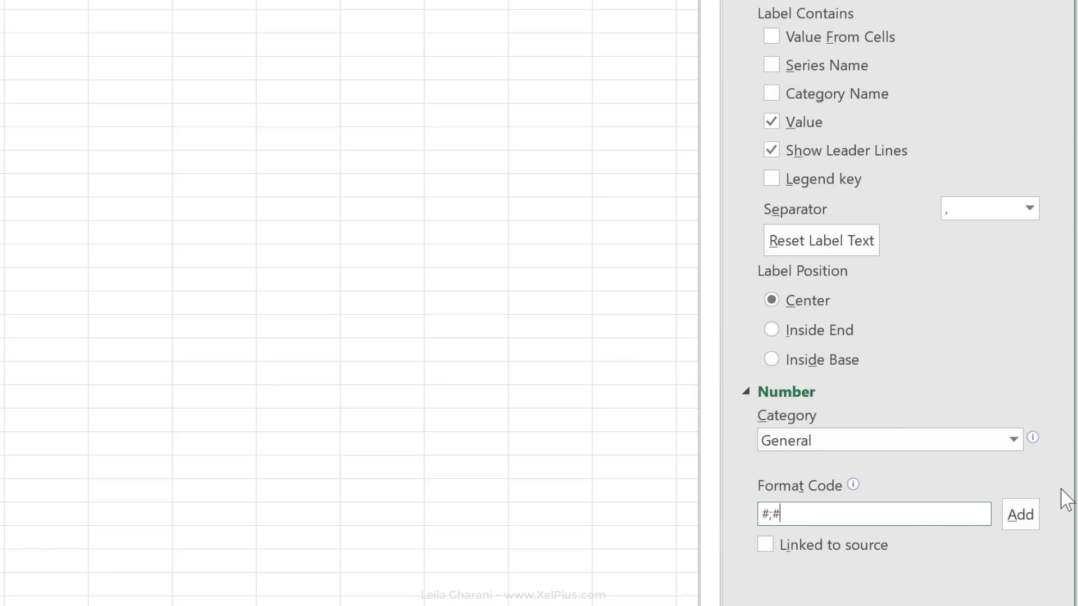
{"action": "left_click", "coordinate": [1021, 515]}
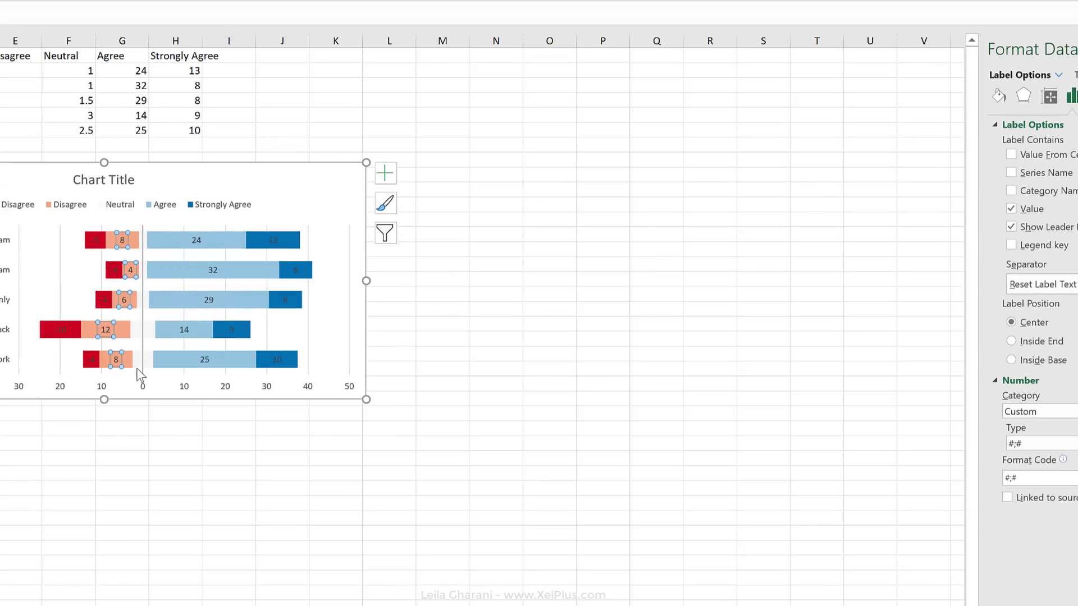
Apply the same #;# unlinked number format to the Strongly Disagree labels.
{"action": "left_click", "coordinate": [113, 270]}
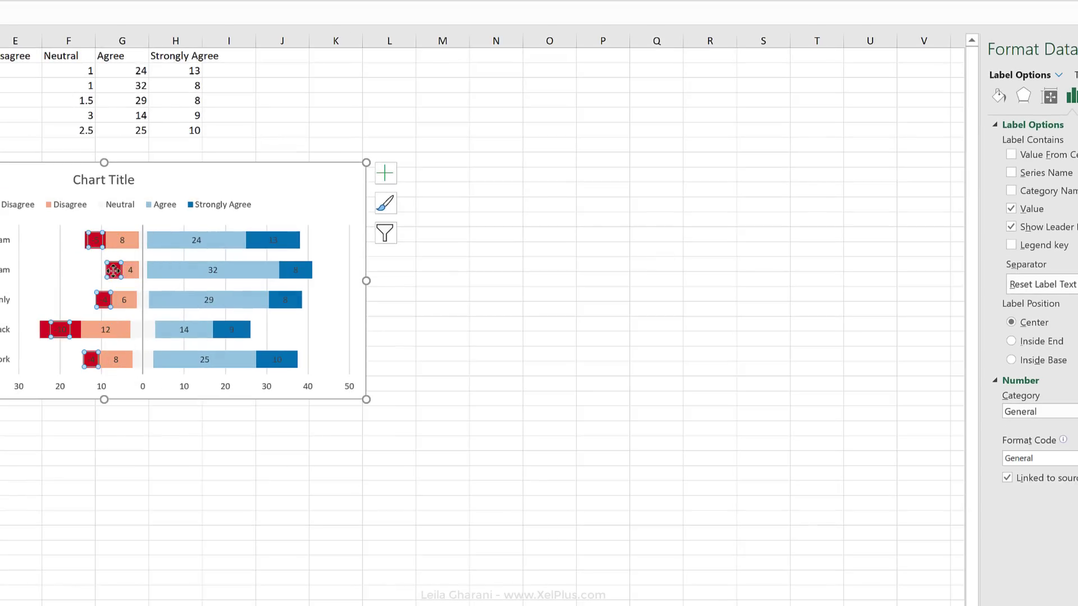
{"action": "left_click", "coordinate": [1020, 481]}
{"action": "double_click", "coordinate": [1029, 458]}
{"action": "type", "text": "#;"}
{"action": "type", "text": "#"}
{"action": "key", "text": "Return"}
{"action": "left_click", "coordinate": [295, 299]}
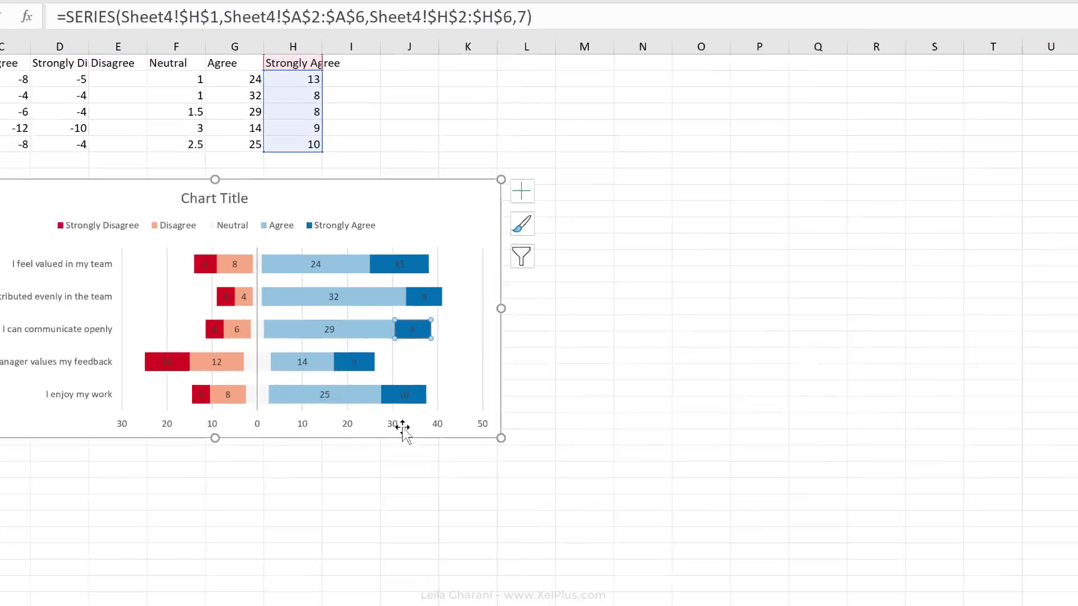
Inspect the example chart's vertical gridlines and its Disagree legend entry.
{"action": "left_click", "coordinate": [720, 432]}
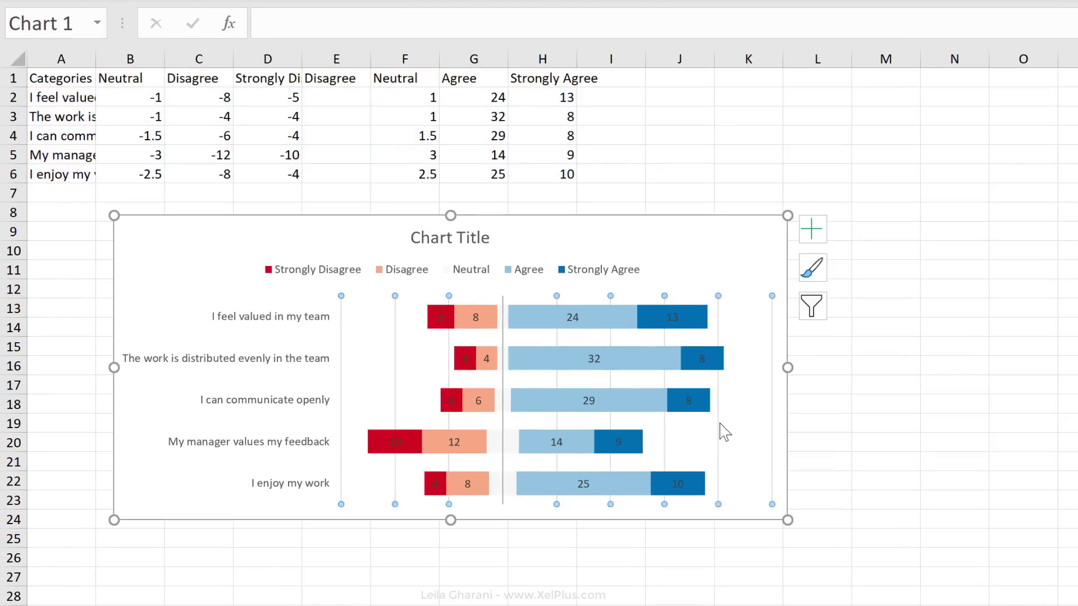
{"action": "key", "text": "Escape"}
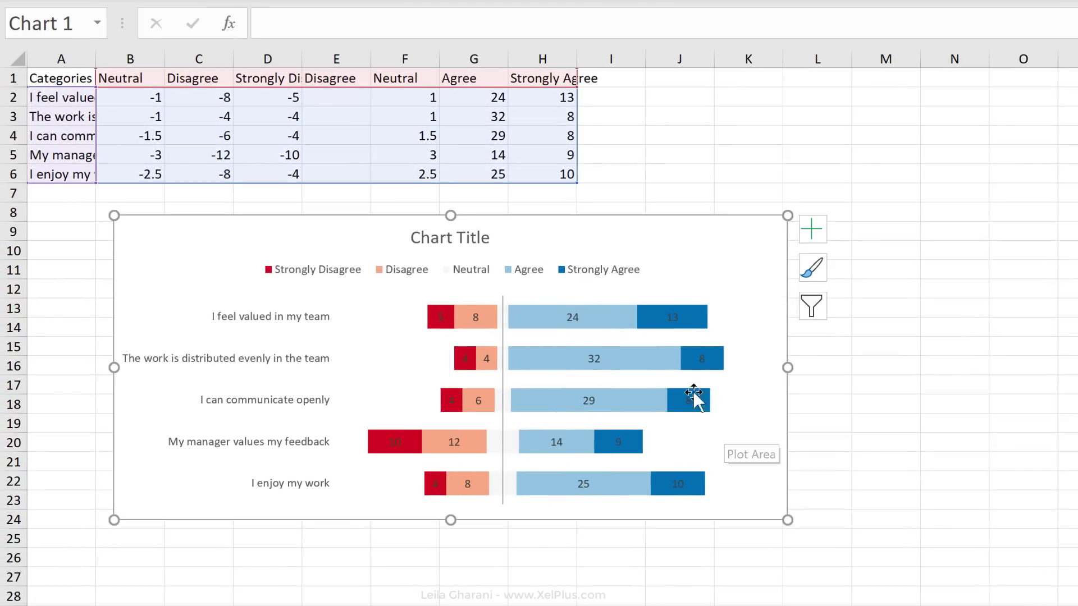
{"action": "left_click", "coordinate": [360, 120]}
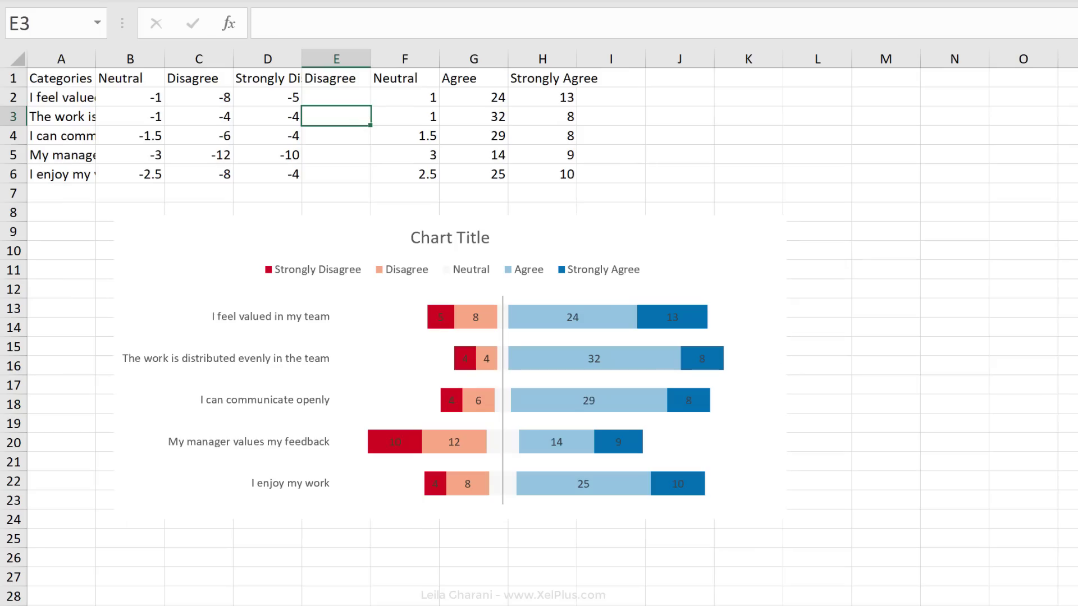
{"action": "left_click", "coordinate": [307, 279]}
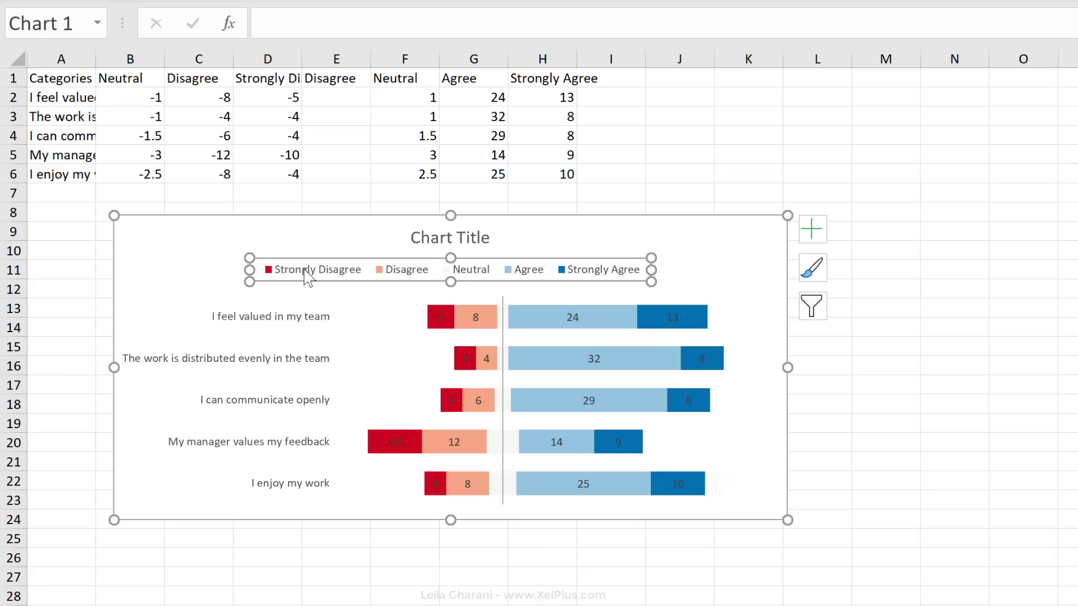
{"action": "left_click", "coordinate": [413, 277]}
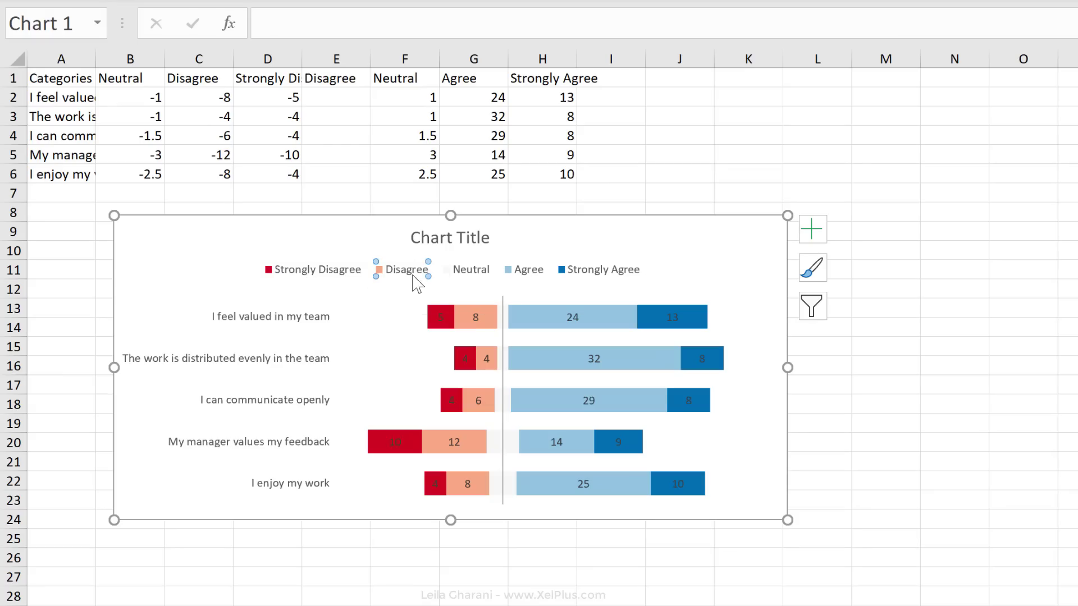
{"action": "left_click", "coordinate": [345, 117]}
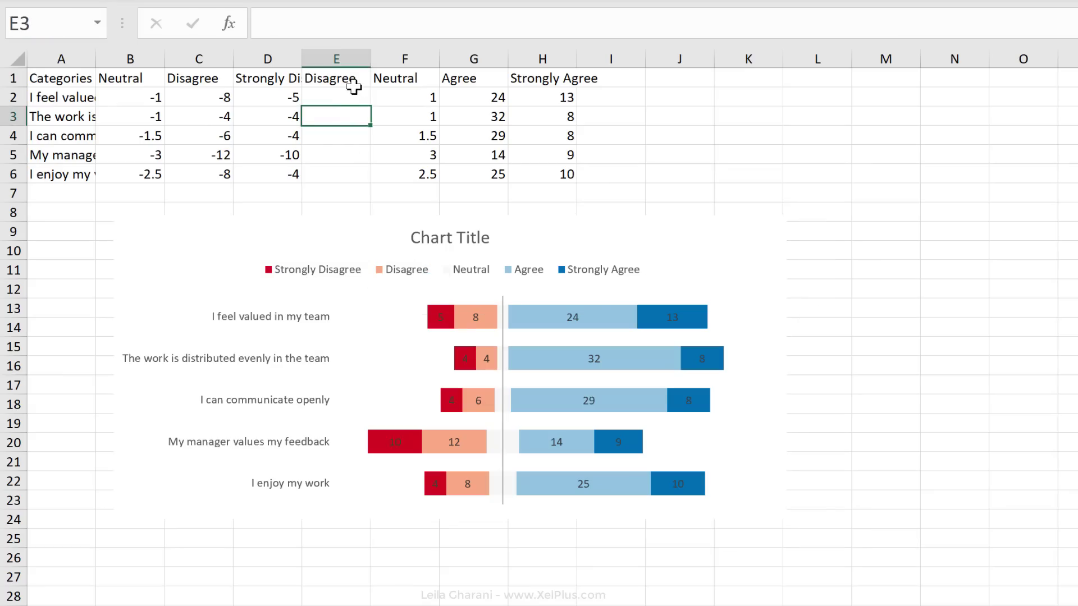
Inspect dummy Disagree column E1:E6, confirming empty values and a linked header.
{"action": "left_click_drag", "start_coordinate": [353, 87], "coordinate": [358, 174]}
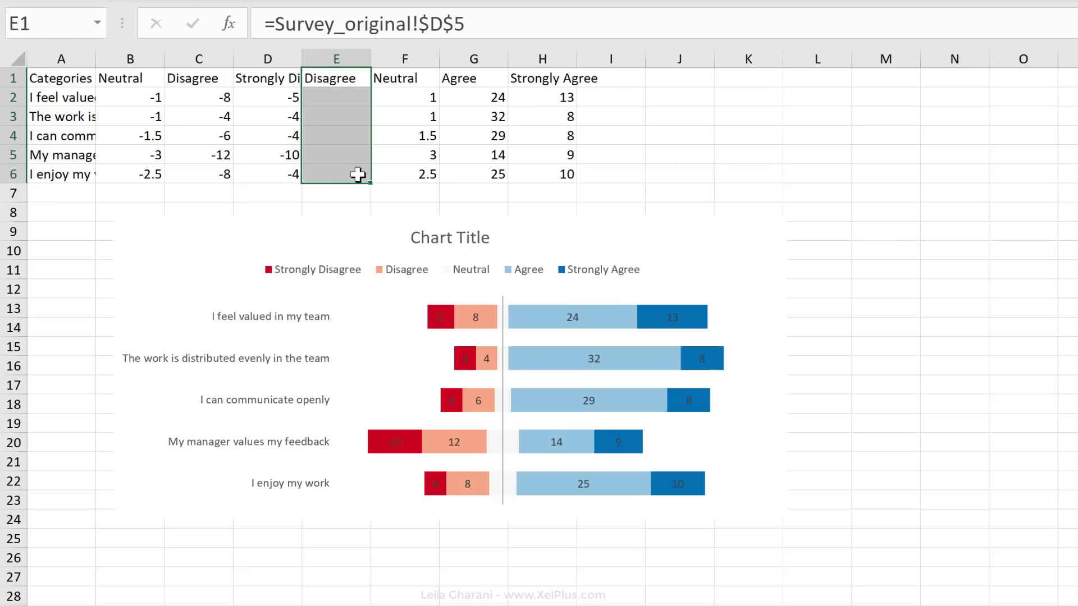
{"action": "left_click", "coordinate": [358, 174]}
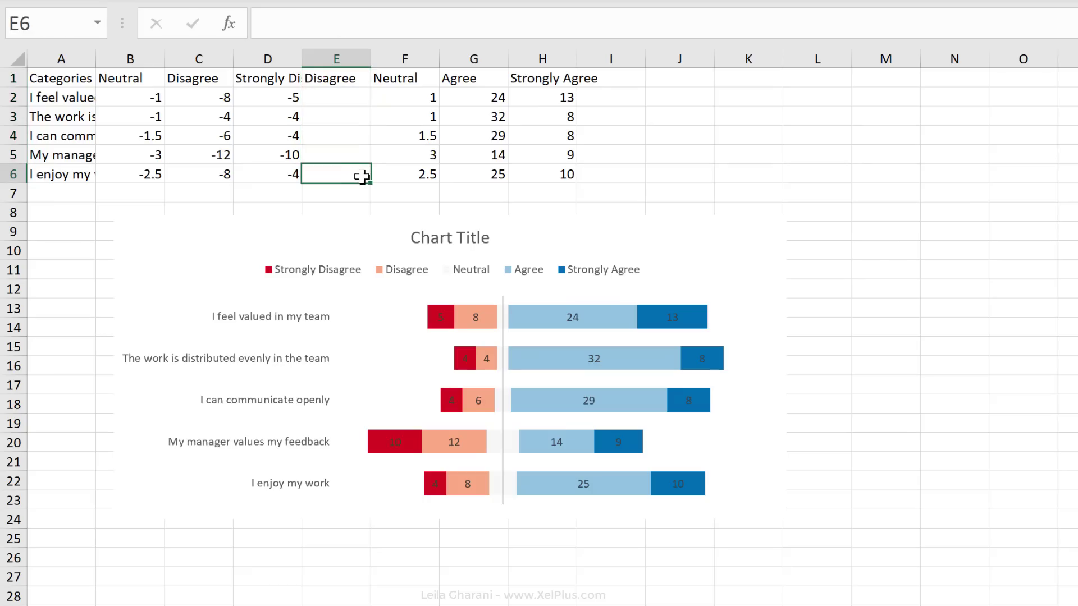
{"action": "left_click", "coordinate": [340, 77]}
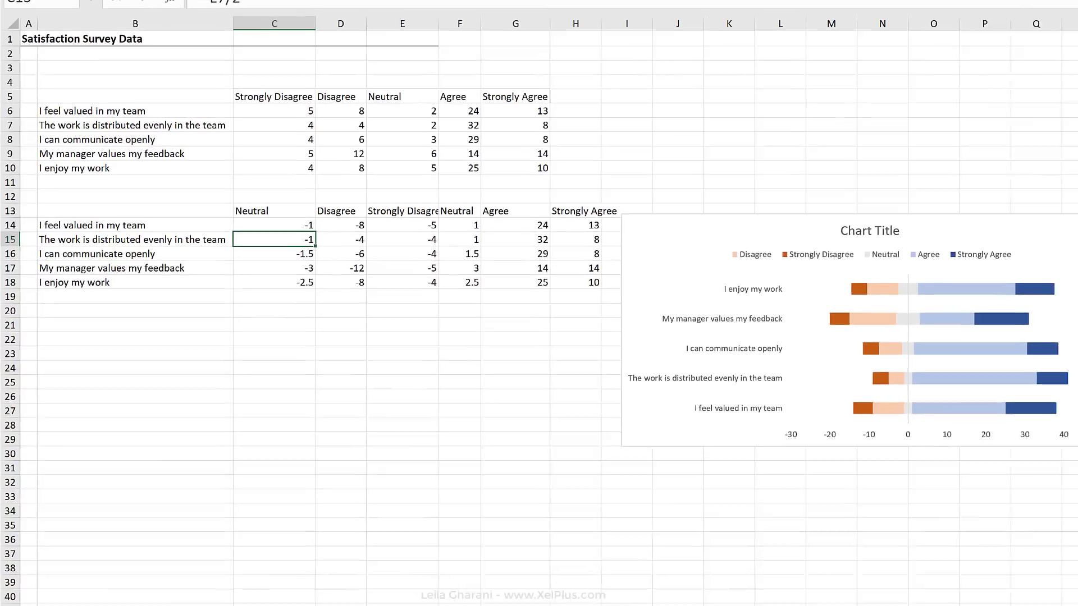
Move the chart below the table and shift Neutral through Strongly Agree right, adding a Disagree header.
{"action": "left_click_drag", "start_coordinate": [650, 207], "coordinate": [297, 327]}
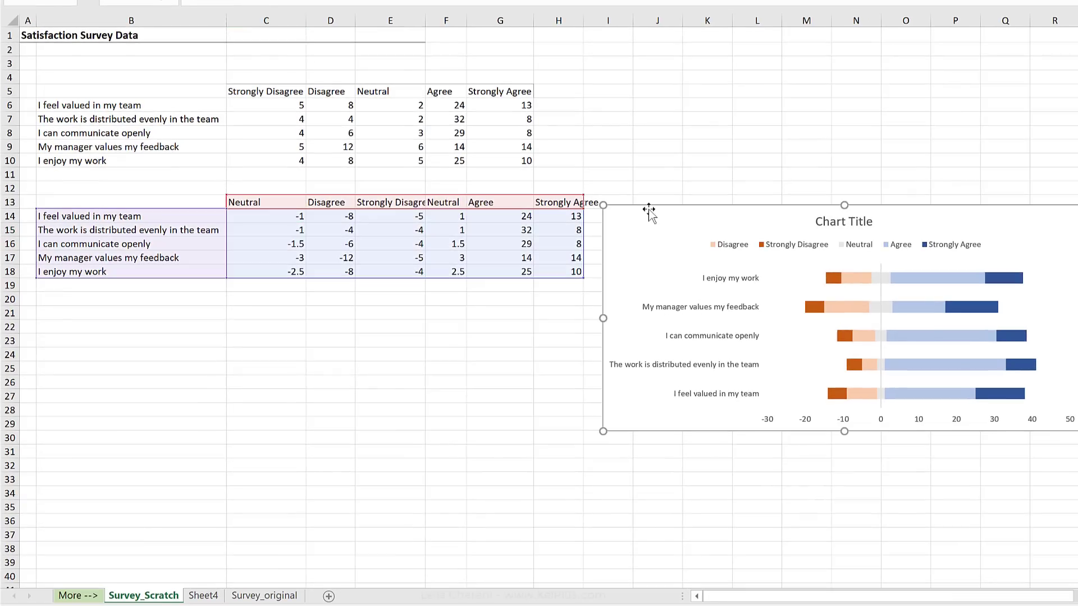
{"action": "left_click_drag", "start_coordinate": [438, 202], "coordinate": [570, 270]}
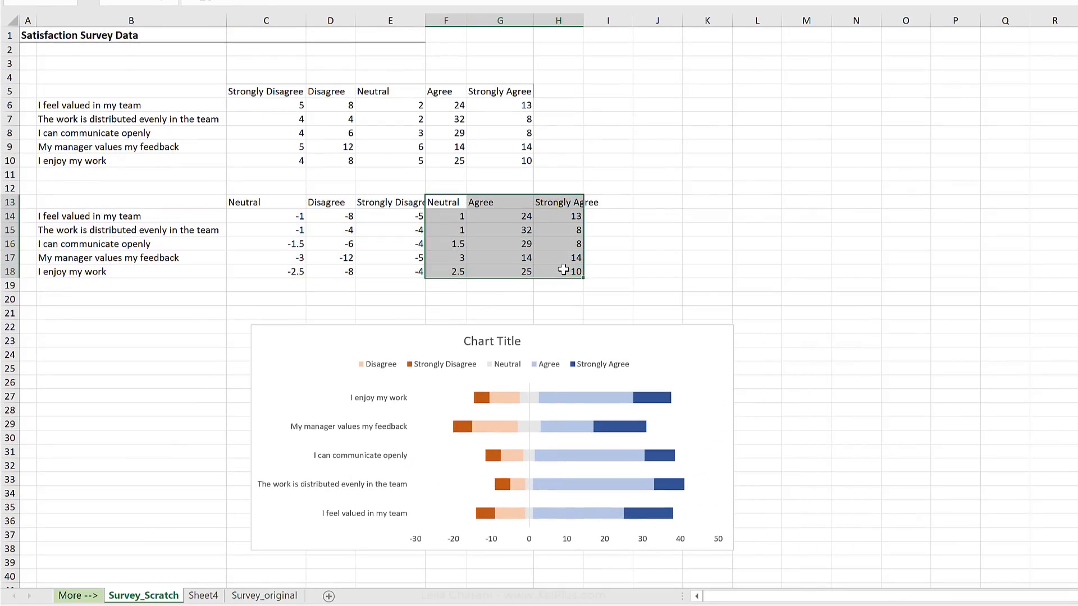
{"action": "left_click_drag", "start_coordinate": [494, 211], "coordinate": [556, 212]}
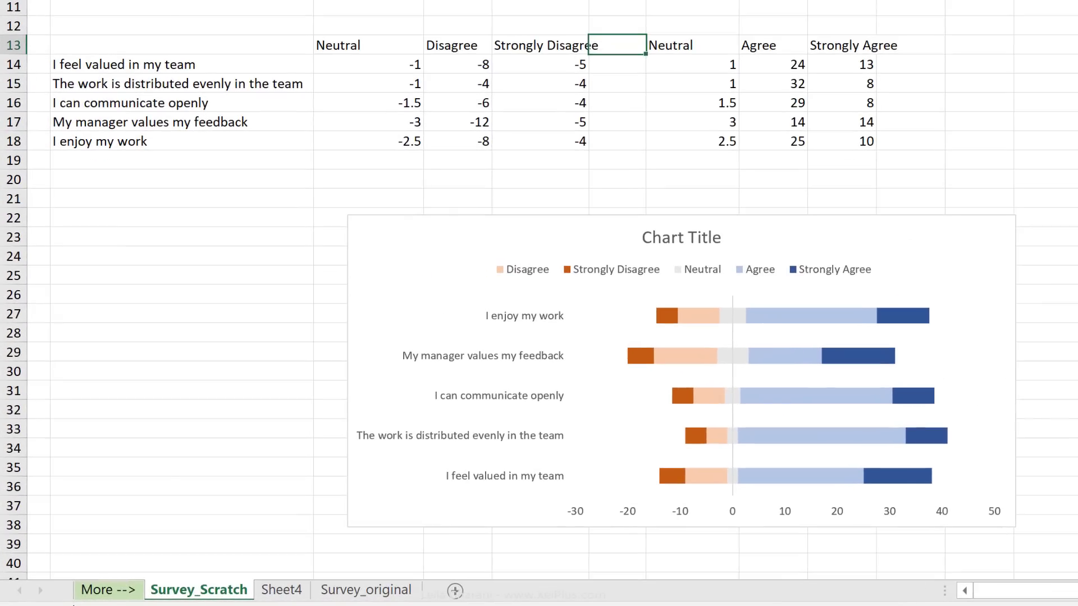
{"action": "type", "text": "Disagree"}
{"action": "key", "text": "Return"}
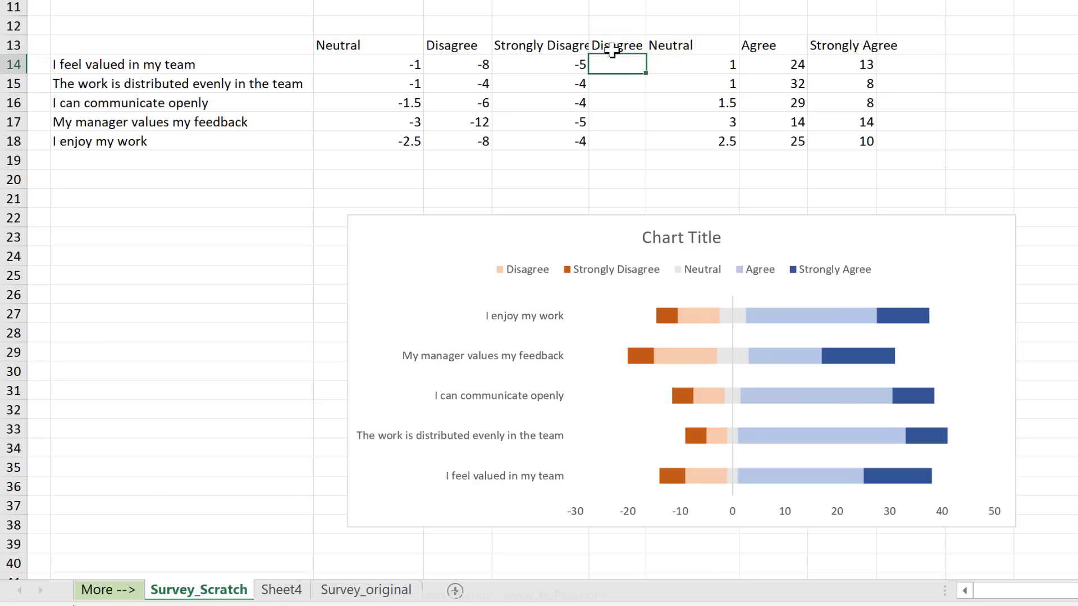
{"action": "left_click", "coordinate": [620, 48]}
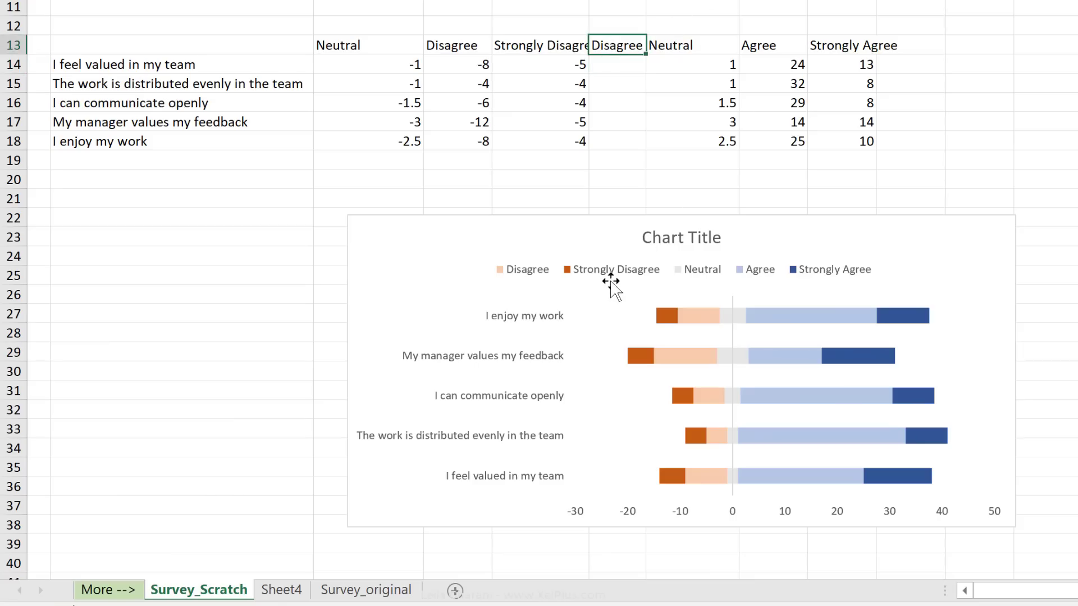
Add a chart series named from F13 with values F14:F18.
{"action": "right_click", "coordinate": [613, 314]}
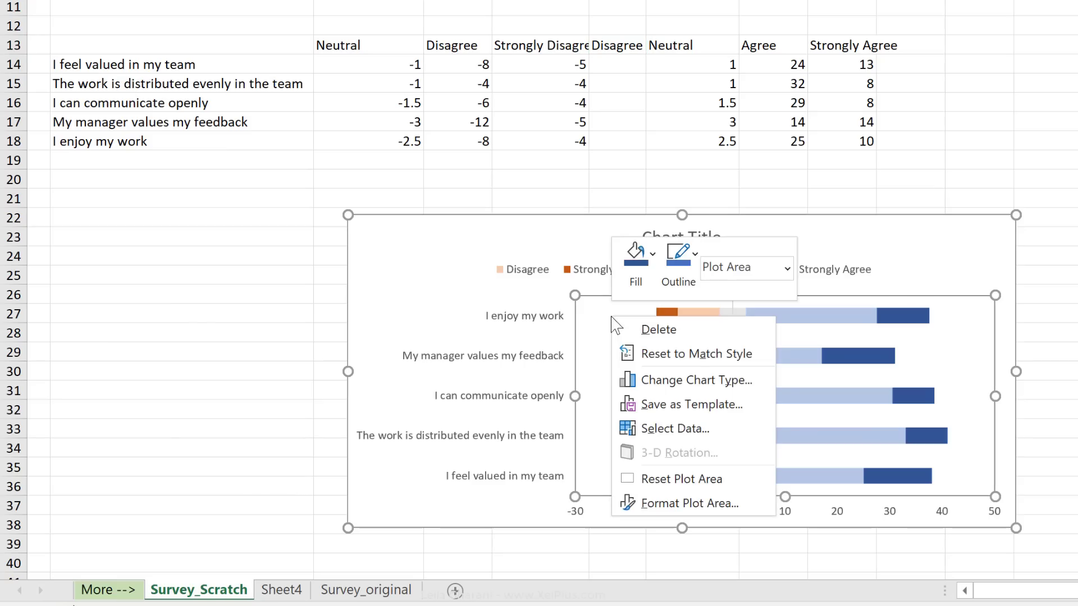
{"action": "left_click", "coordinate": [686, 430]}
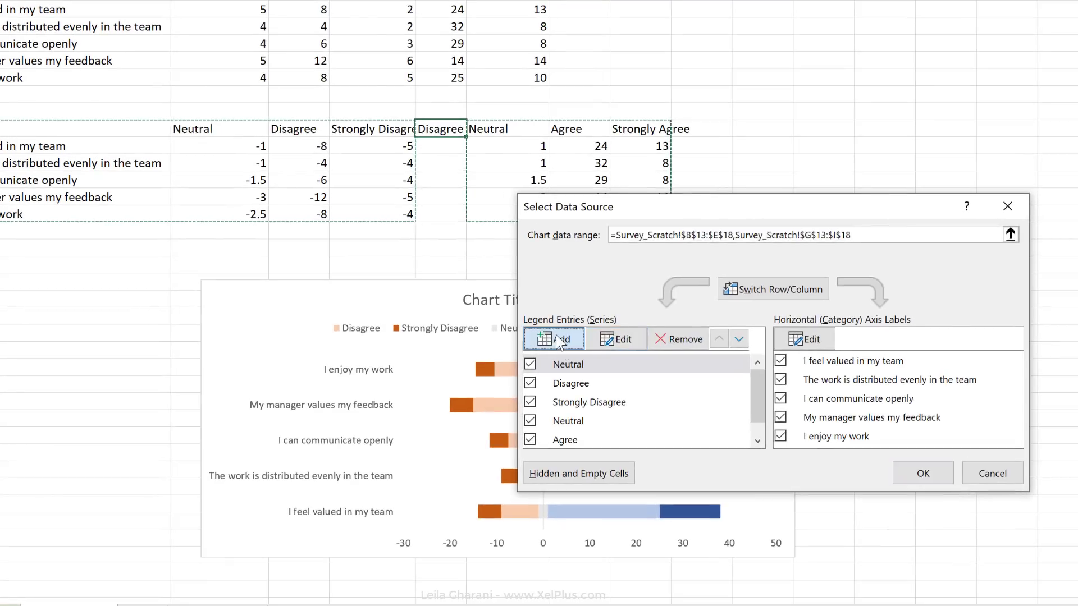
{"action": "left_click", "coordinate": [557, 341]}
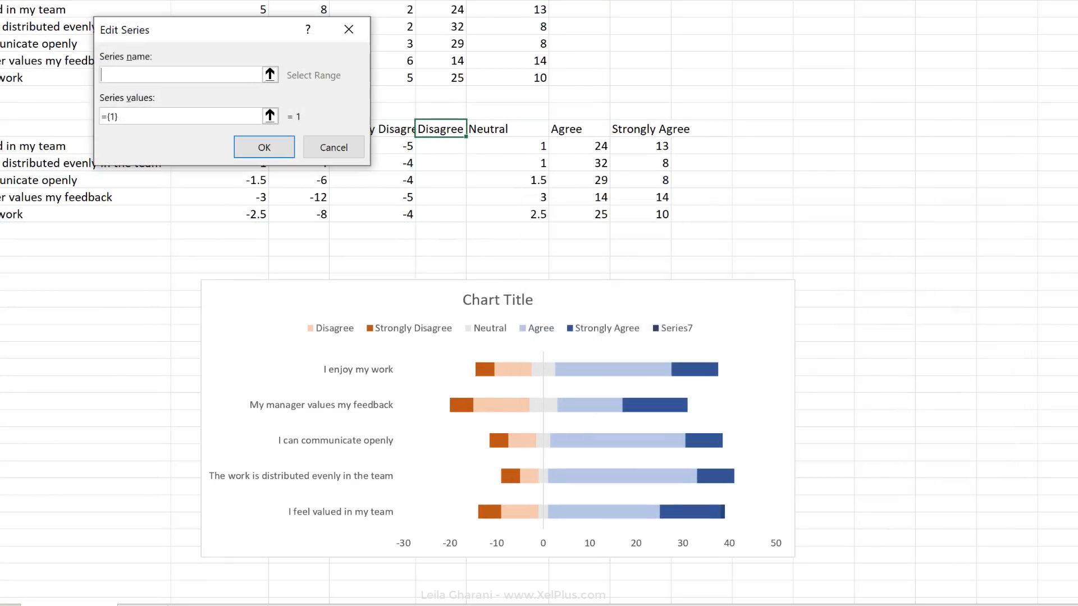
{"action": "left_click", "coordinate": [441, 129]}
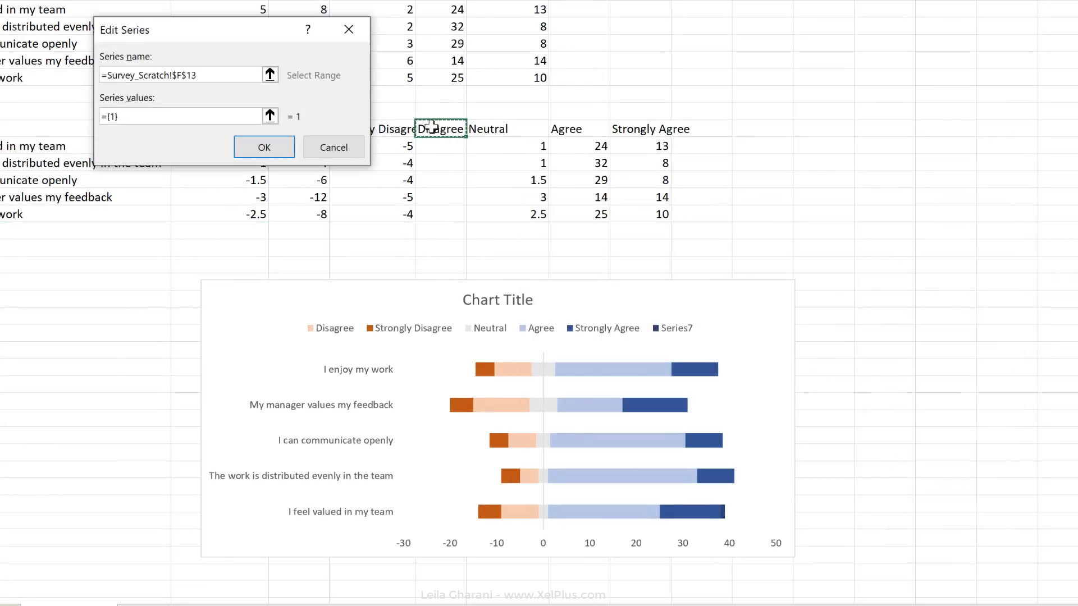
{"action": "key", "text": "Tab"}
{"action": "left_click_drag", "start_coordinate": [440, 146], "coordinate": [440, 214]}
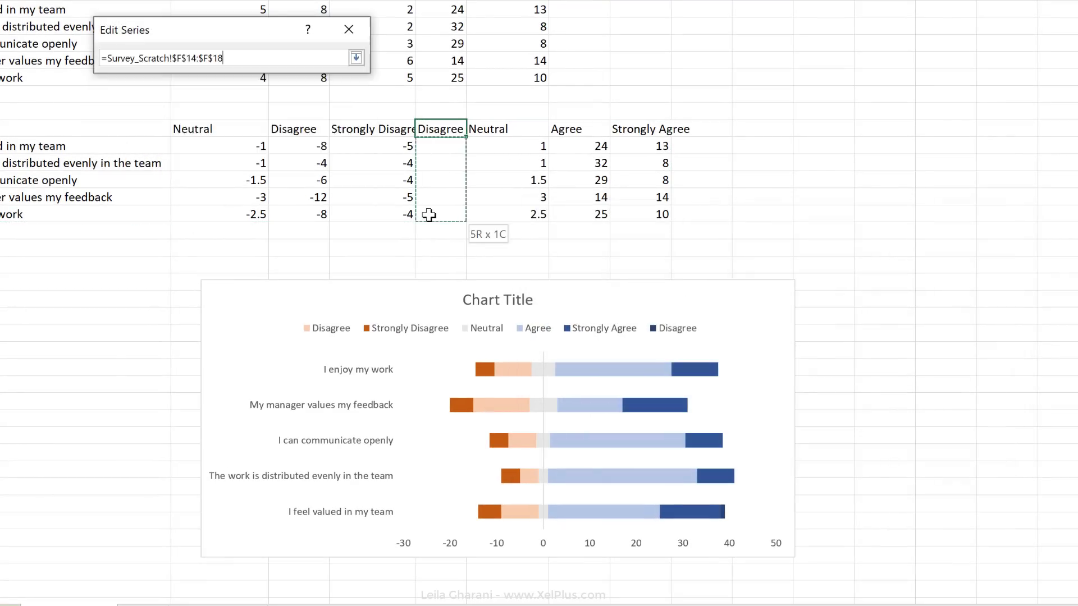
{"action": "left_click", "coordinate": [290, 153]}
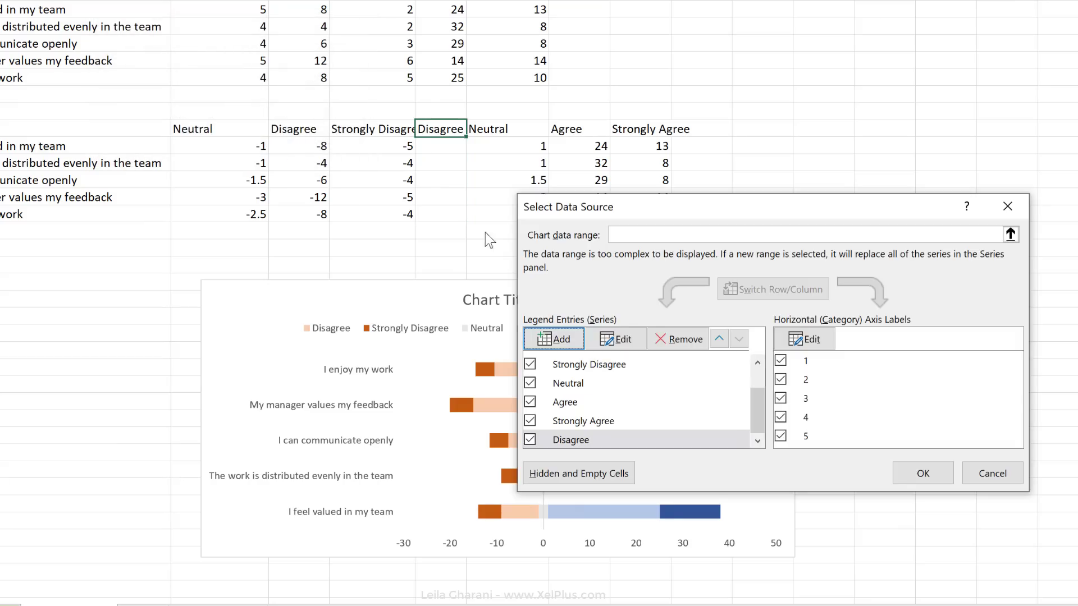
{"action": "mouse_move", "coordinate": [668, 211]}
{"action": "left_mouse_down"}
{"action": "mouse_move", "coordinate": [172, 141]}
{"action": "mouse_move", "coordinate": [147, 0]}
{"action": "left_mouse_up"}
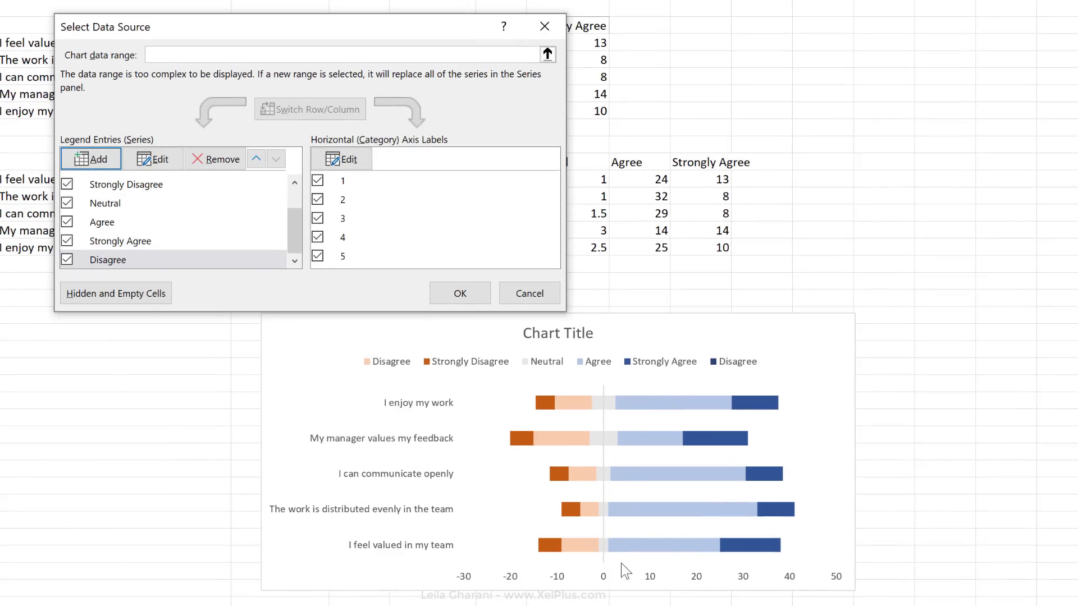
Move the Disagree series up past Strongly Agree, Agree and Neutral.
{"action": "left_click", "coordinate": [127, 253]}
{"action": "left_click", "coordinate": [254, 159]}
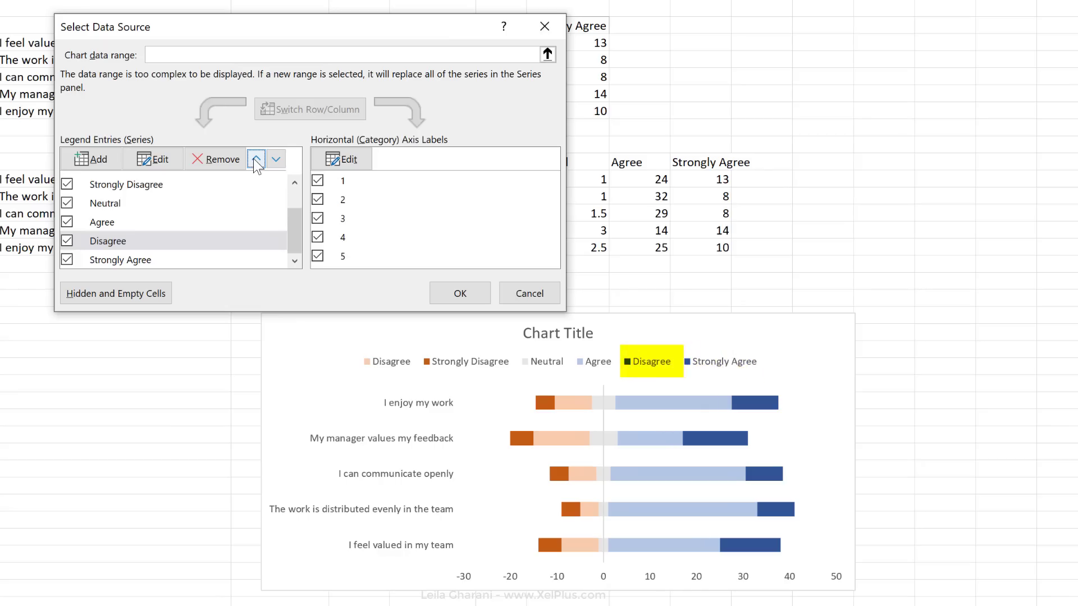
{"action": "left_click", "coordinate": [253, 158]}
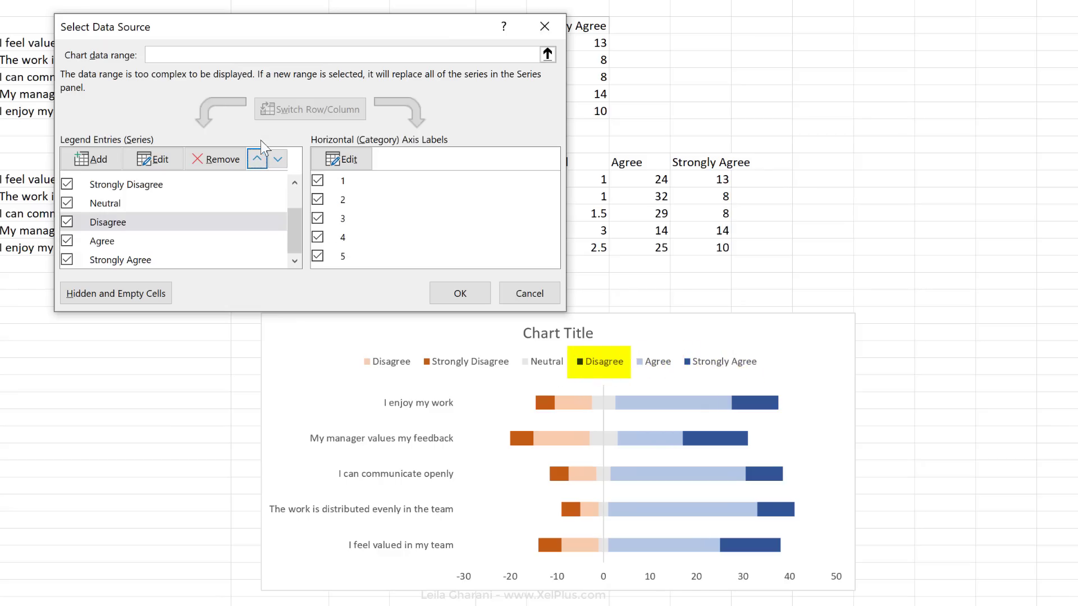
{"action": "left_click", "coordinate": [258, 160]}
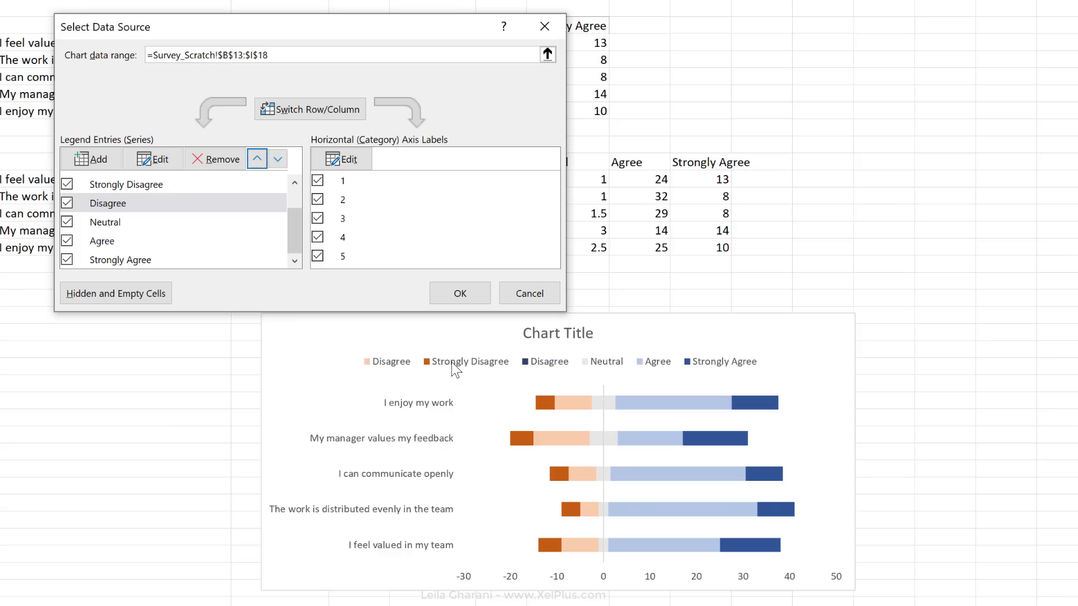
Fill the dummy Disagree legend entry with light peach.
{"action": "left_click", "coordinate": [461, 295]}
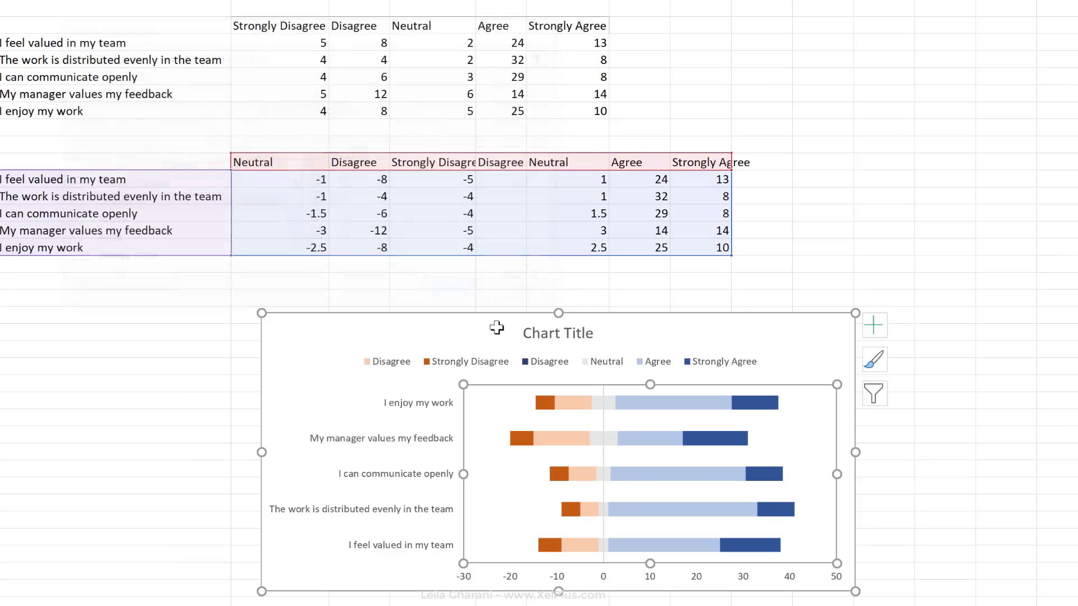
{"action": "left_click", "coordinate": [537, 366]}
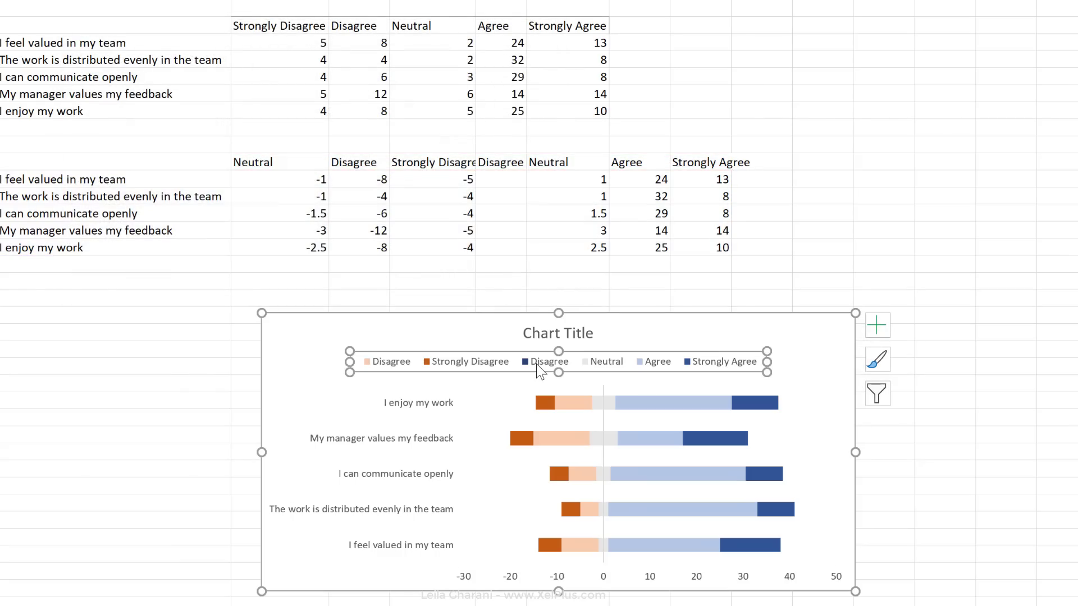
{"action": "left_click", "coordinate": [537, 367]}
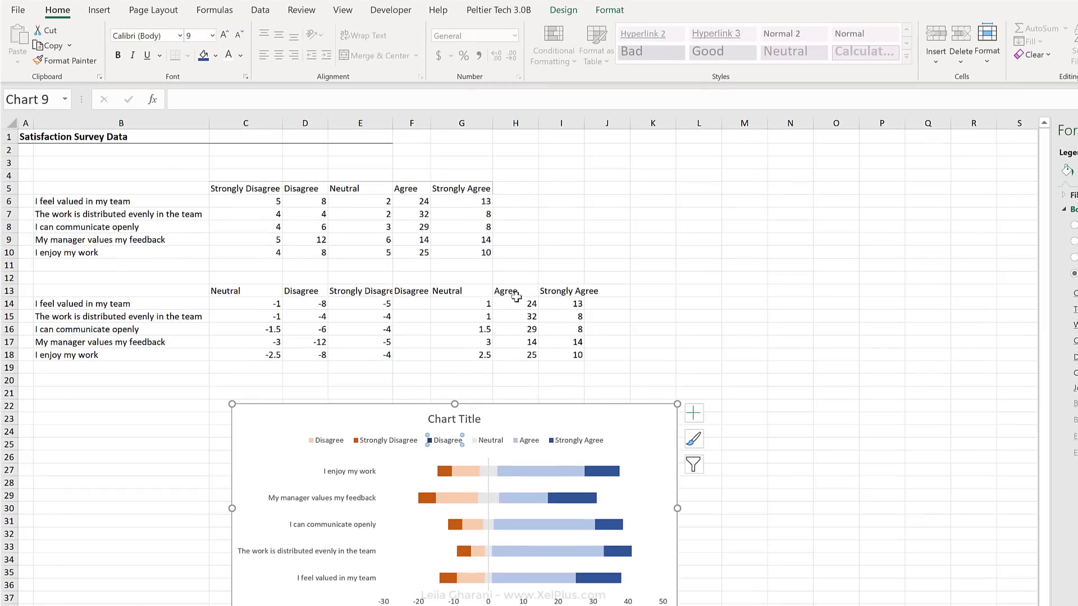
{"action": "left_click", "coordinate": [615, 10]}
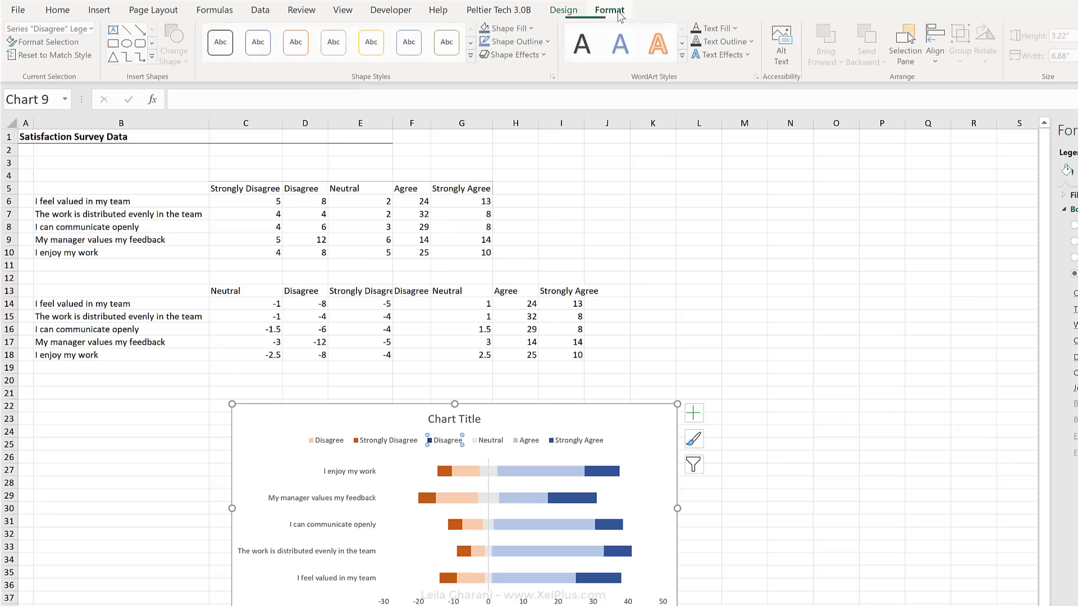
{"action": "left_click", "coordinate": [531, 29]}
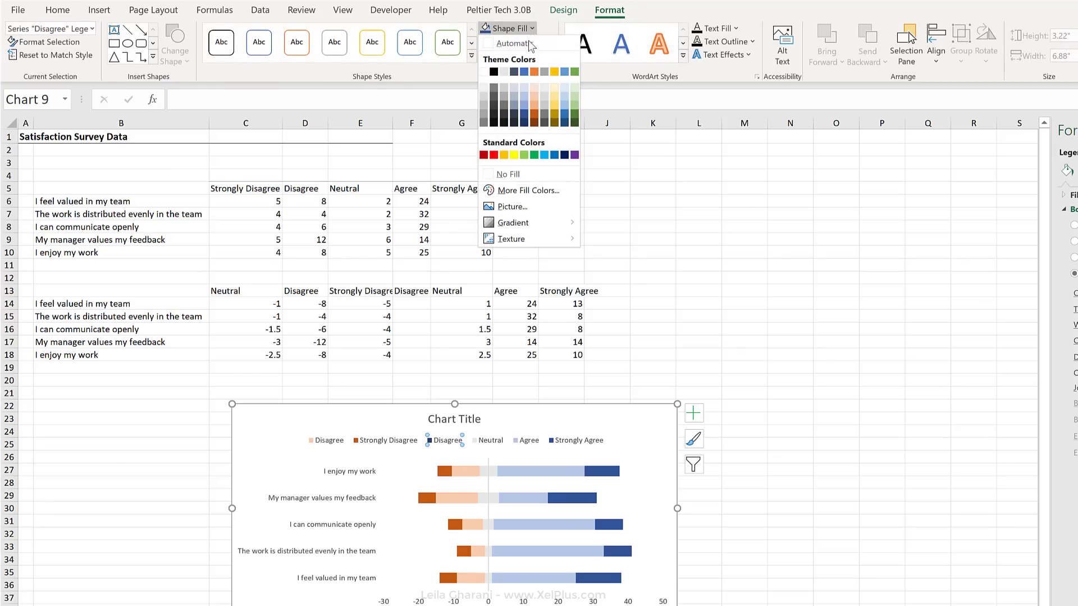
{"action": "left_click", "coordinate": [537, 95]}
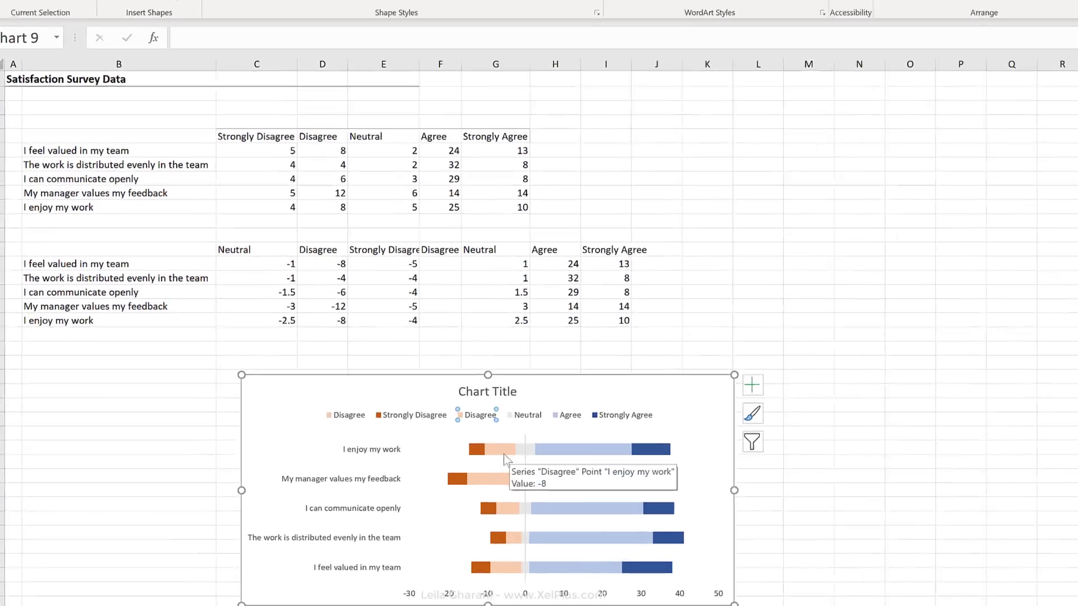
{"action": "key", "text": "Escape"}
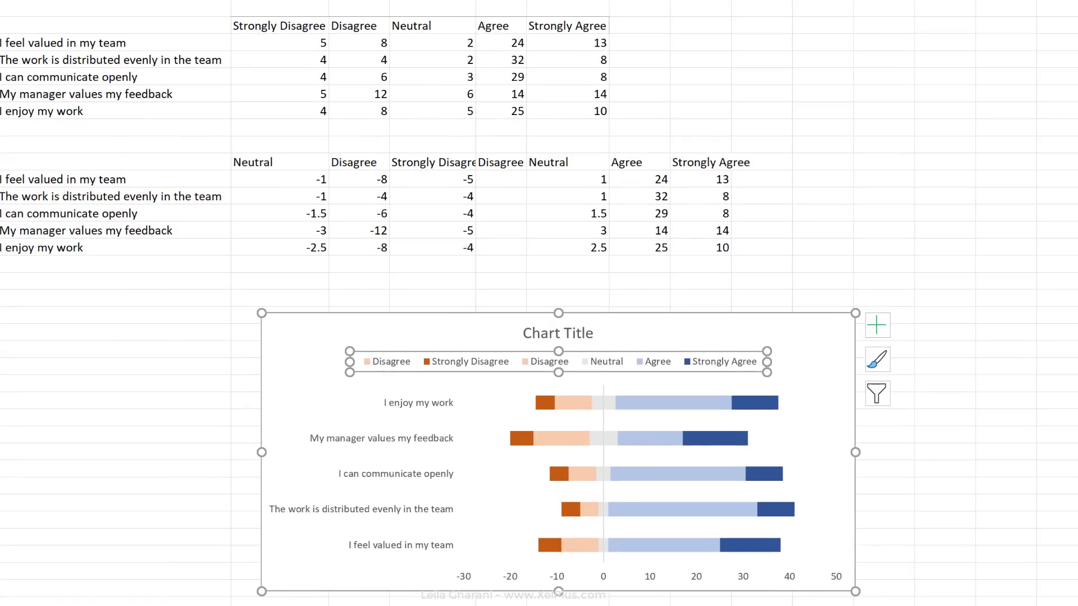
Delete the original Disagree legend entry and reselect the legend.
{"action": "left_click", "coordinate": [387, 371]}
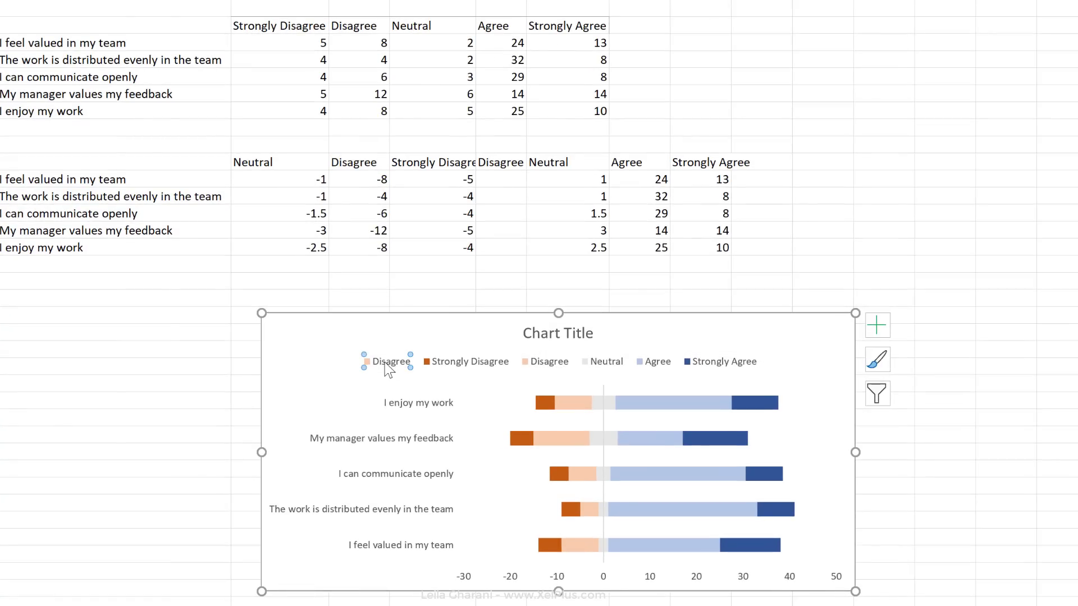
{"action": "key", "text": "Delete"}
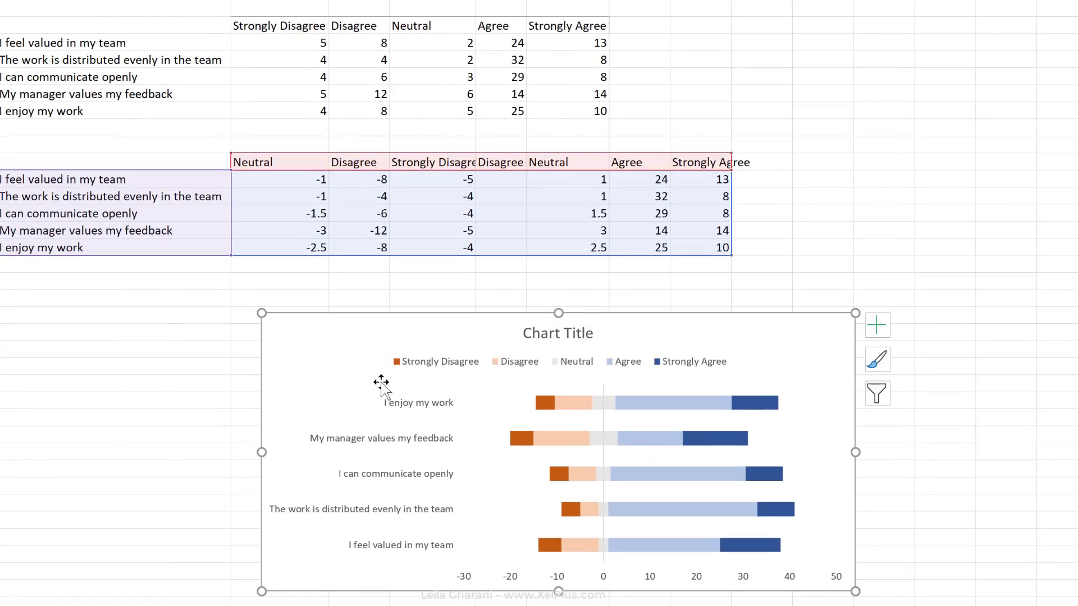
{"action": "left_click", "coordinate": [518, 313]}
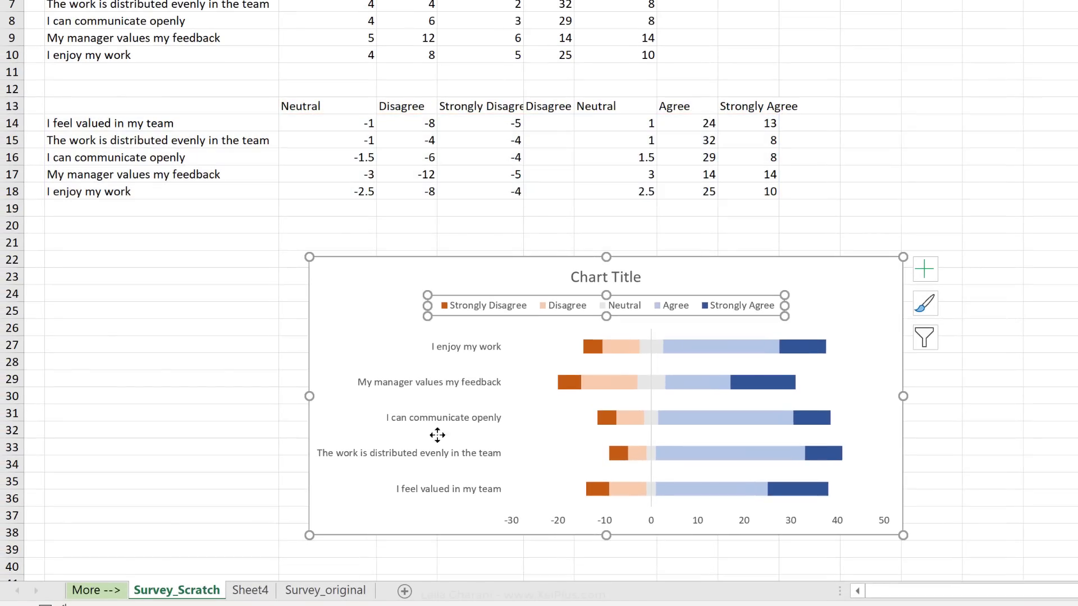
{"action": "left_click", "coordinate": [245, 591]}
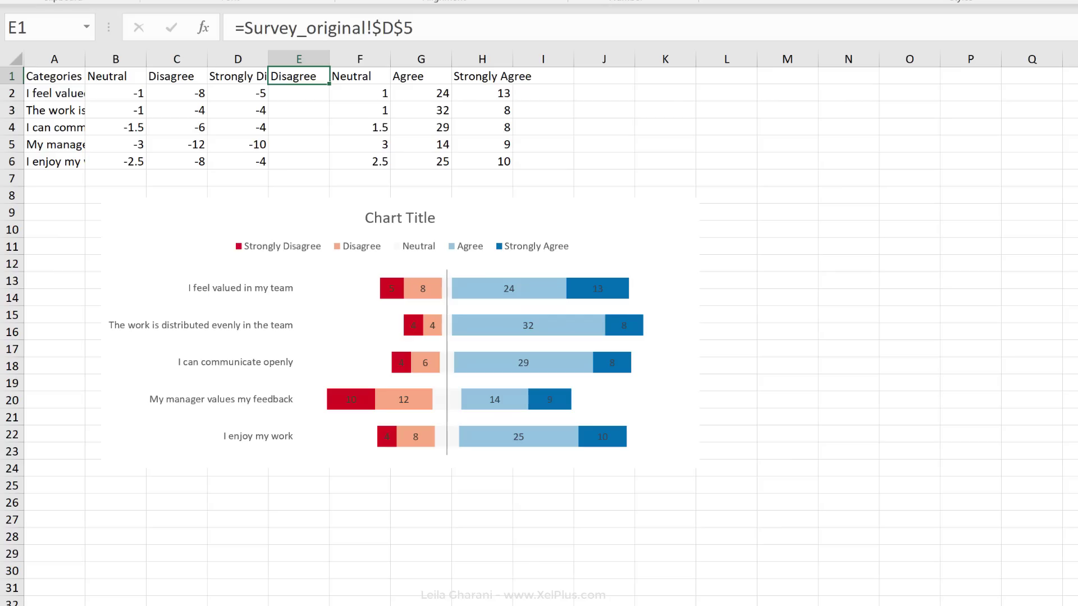
Inspect the negated Strongly Disagree formula in cell D5 on Sheet4.
{"action": "left_click", "coordinate": [251, 142]}
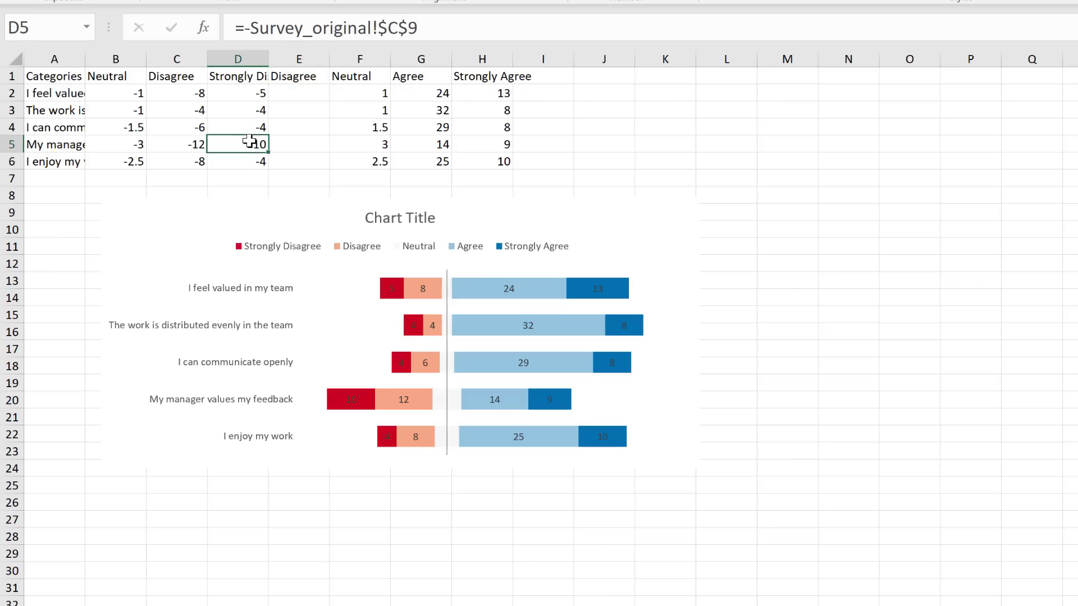